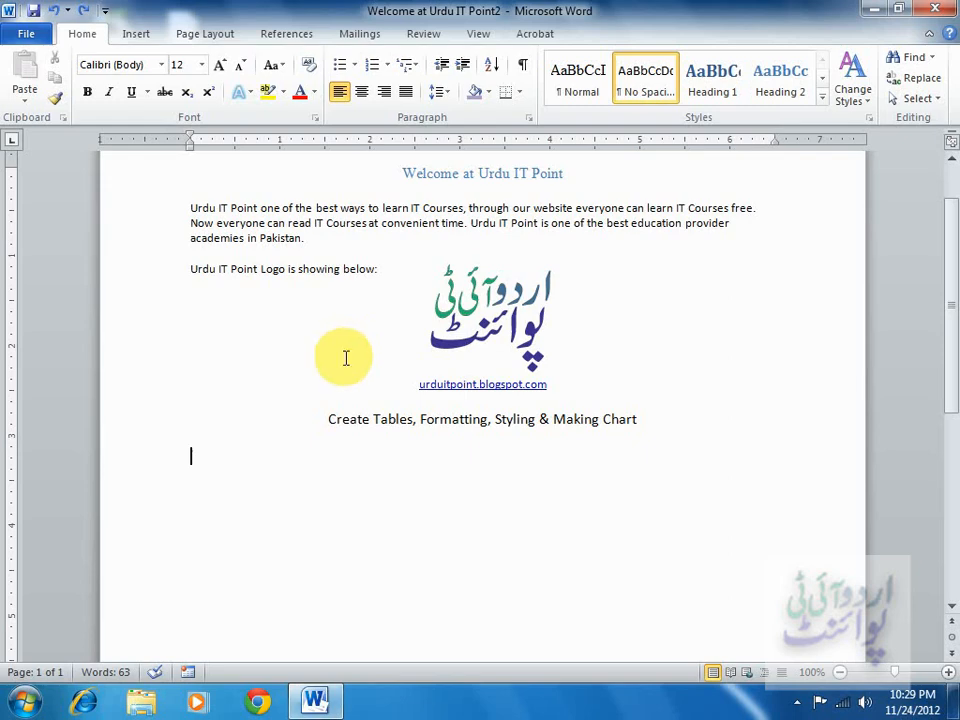
- Insert a three-by-three table below the "Create Tables, Formatting, Styling & Making Chart" heading, and undo the insertion
click(134, 34)
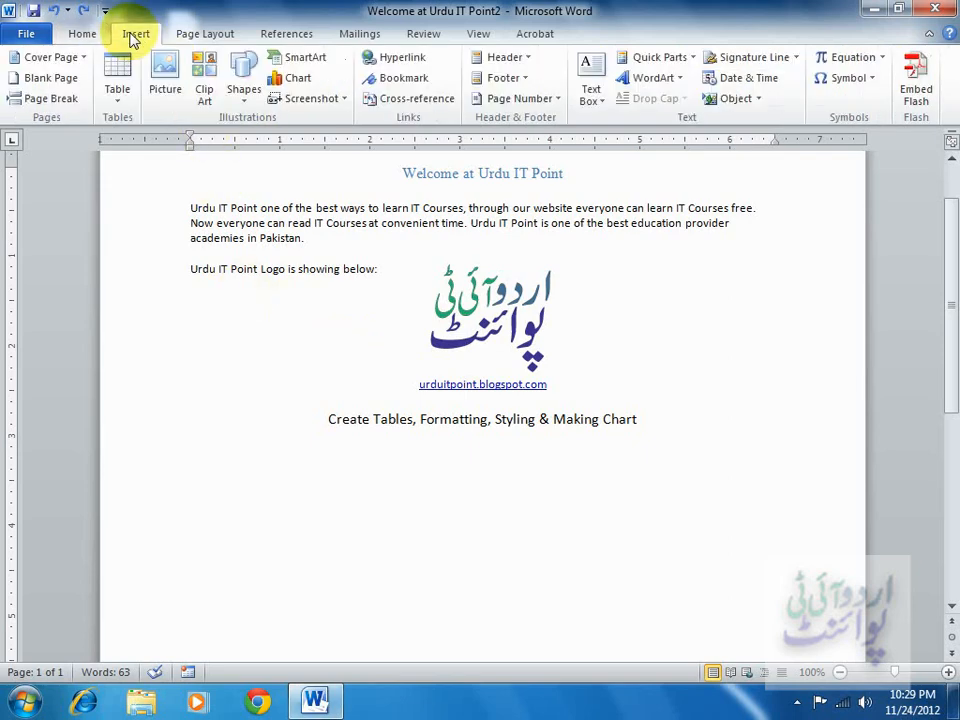
click(117, 82)
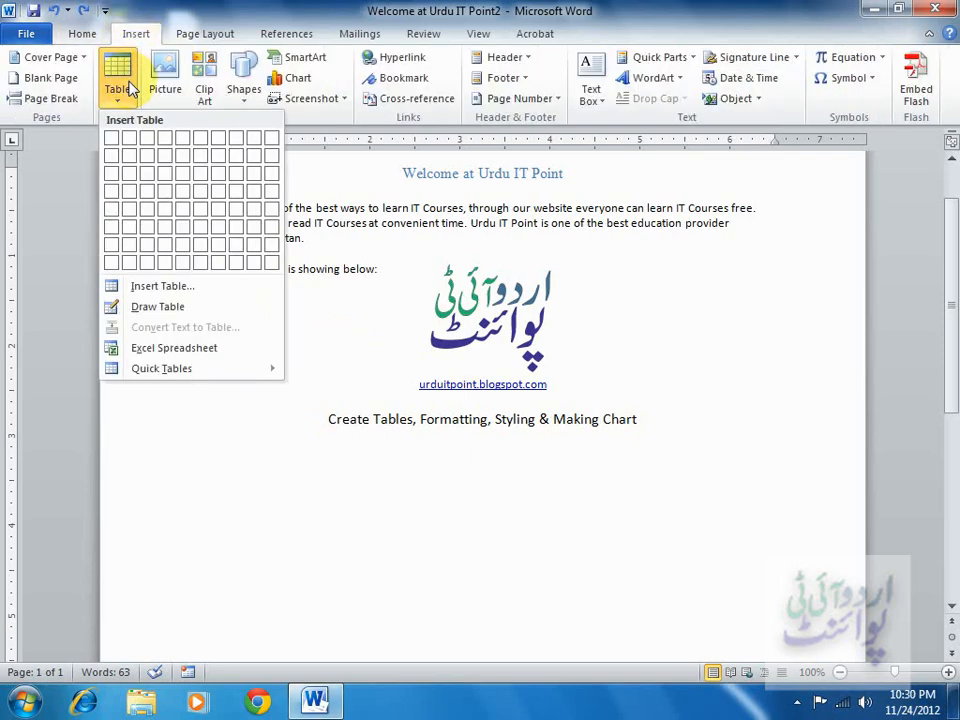
click(147, 178)
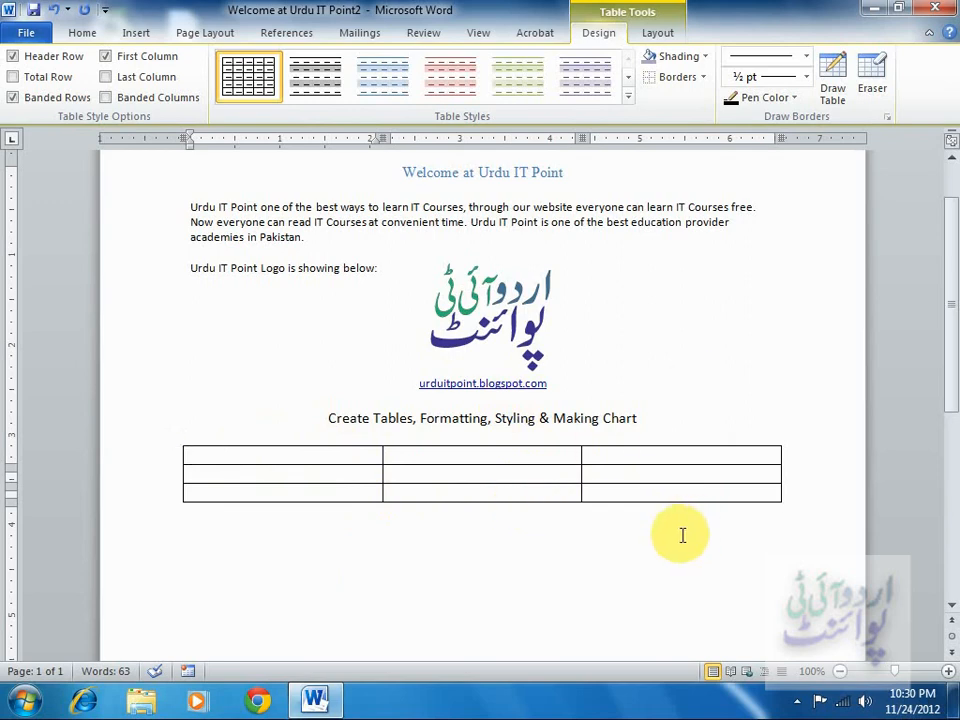
key(ctrl+z)
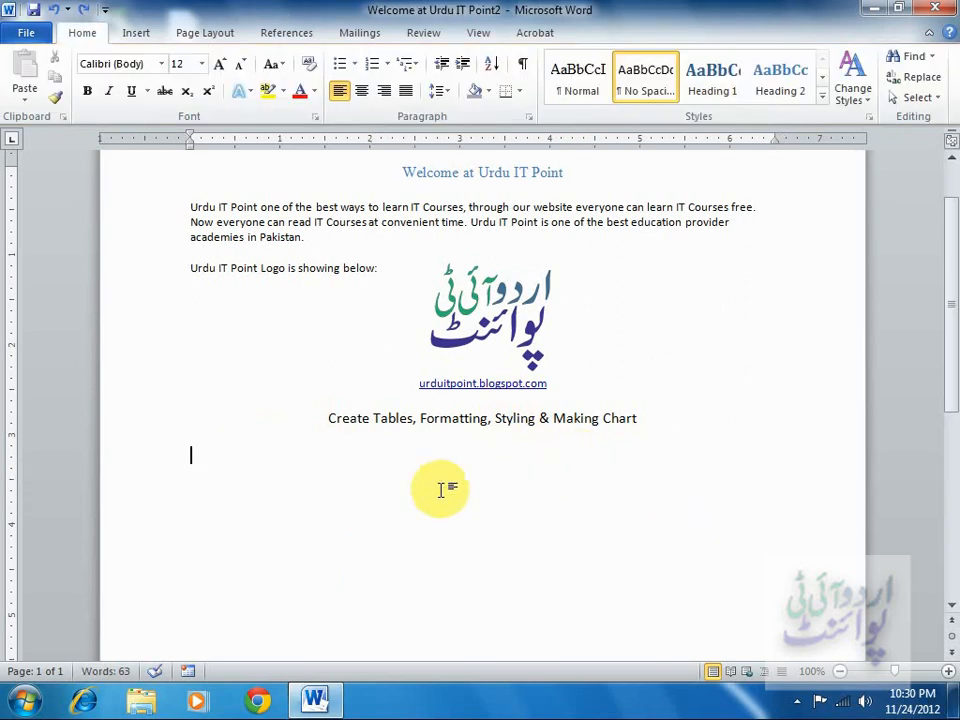
- Draw a single-cell table frame about 5.6 inches wide and 0.8 inches tall below the "Create Tables" heading
click(134, 36)
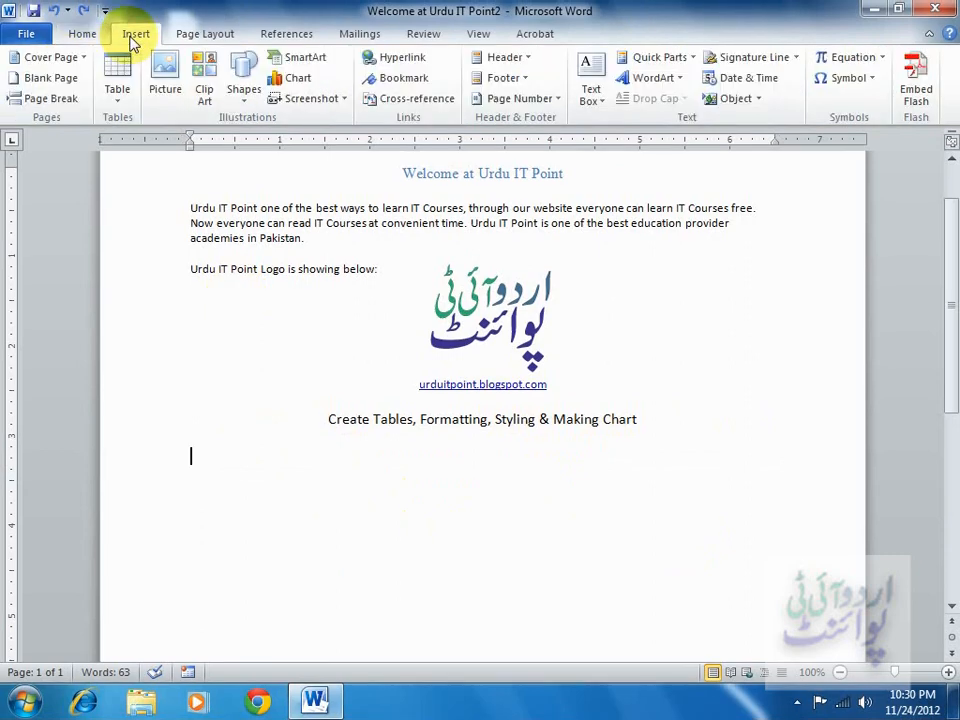
click(118, 102)
click(110, 307)
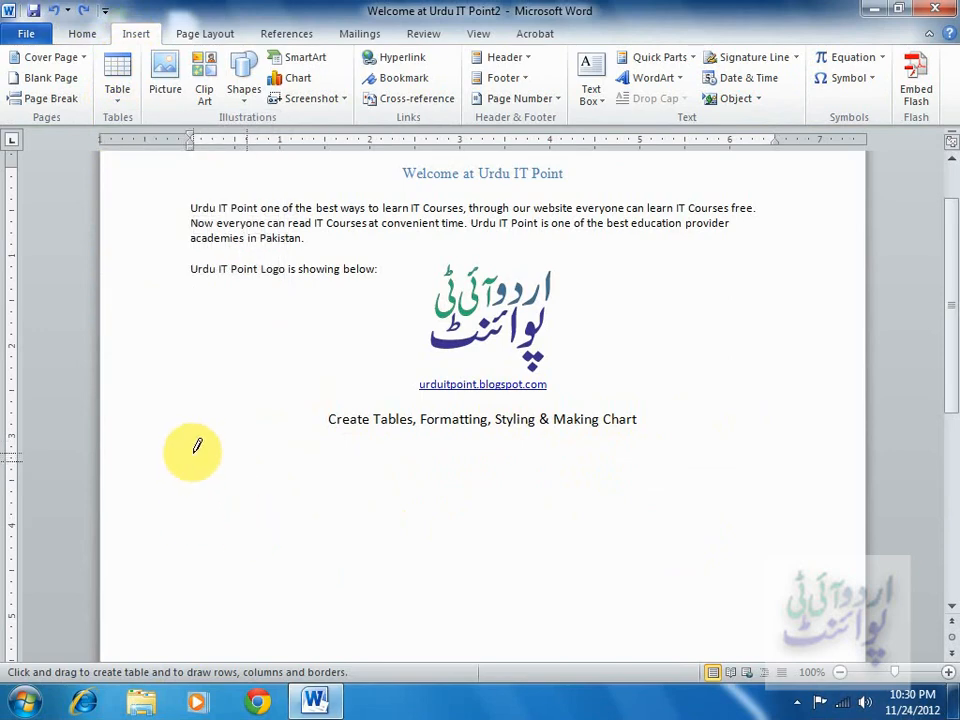
mouse_move(193, 453)
mouse_down()
mouse_move(204, 466)
mouse_move(589, 531)
mouse_move(700, 526)
mouse_up()
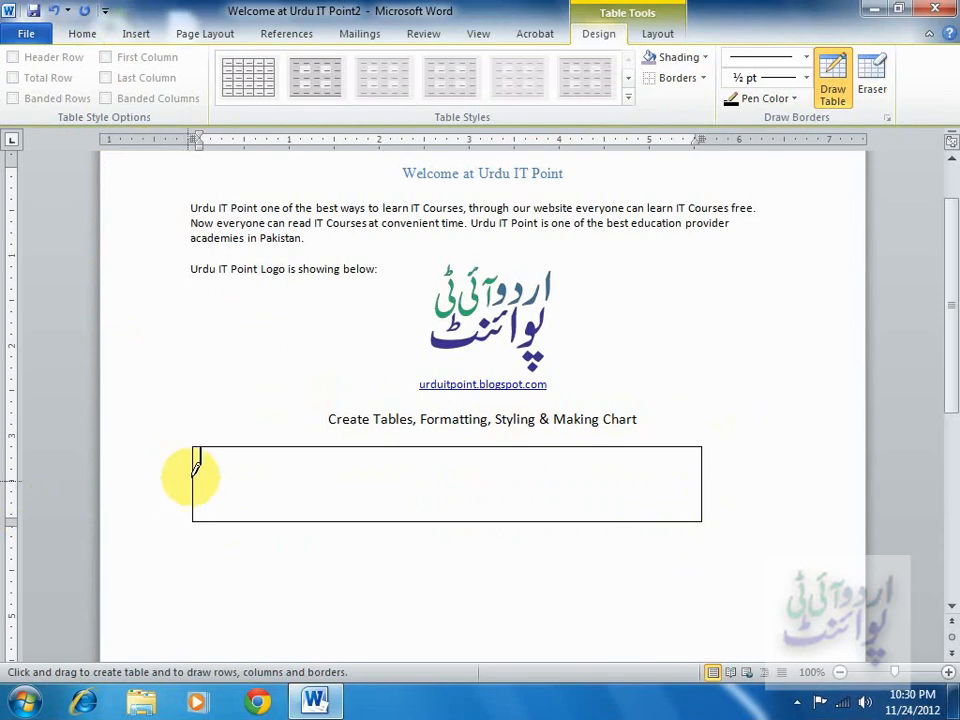
- Divide the drawn frame into three rows and three columns, with a wide middle column, and stop drawing
drag(197, 468, 700, 463)
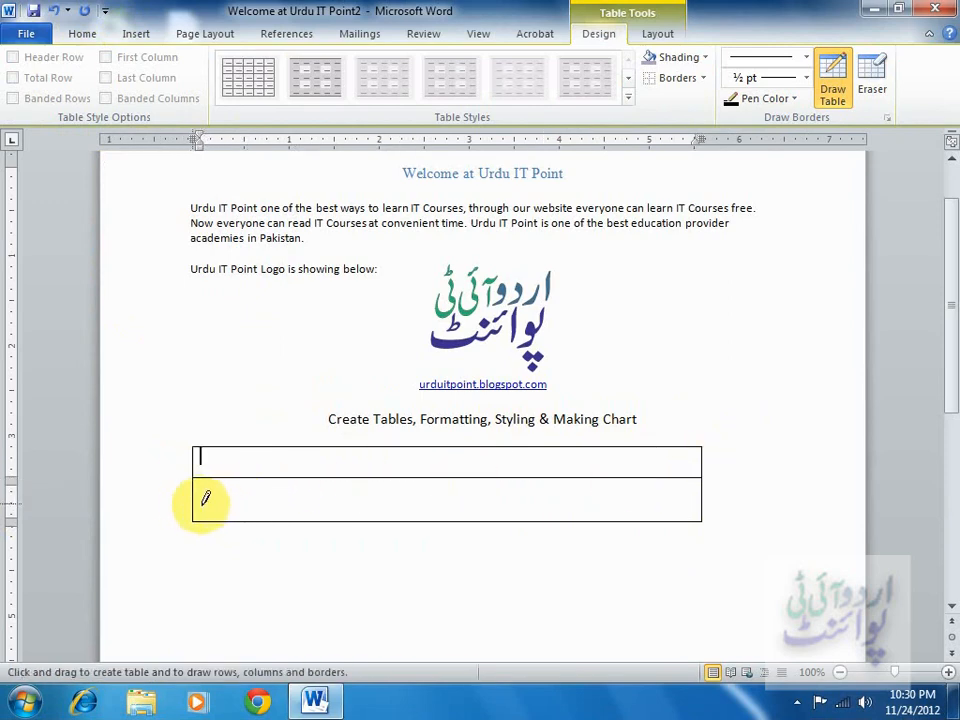
drag(203, 502, 650, 507)
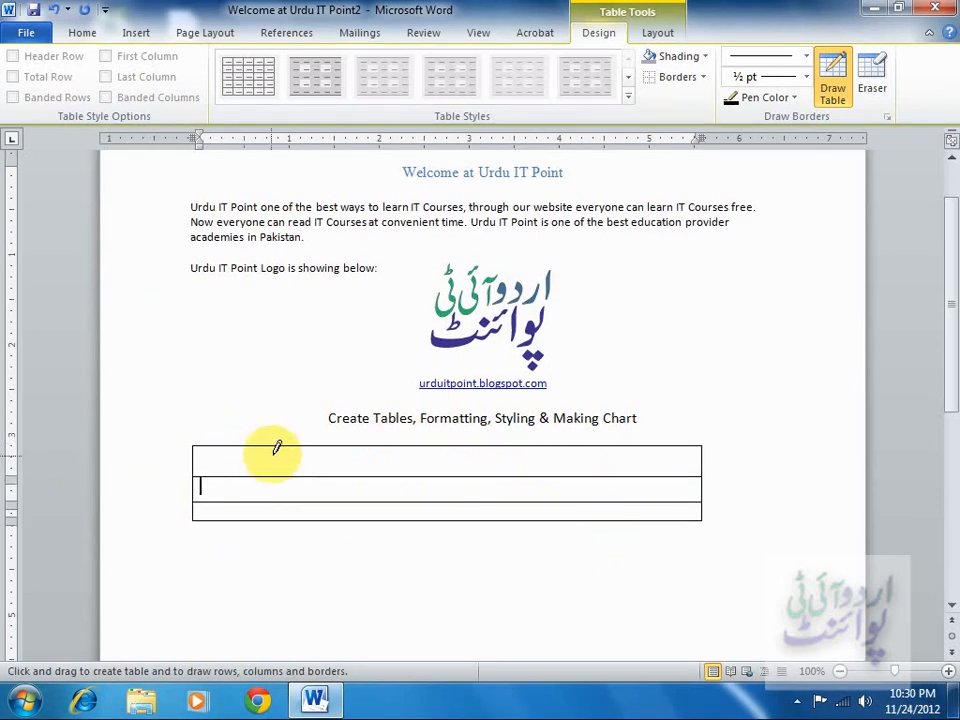
drag(285, 446, 286, 519)
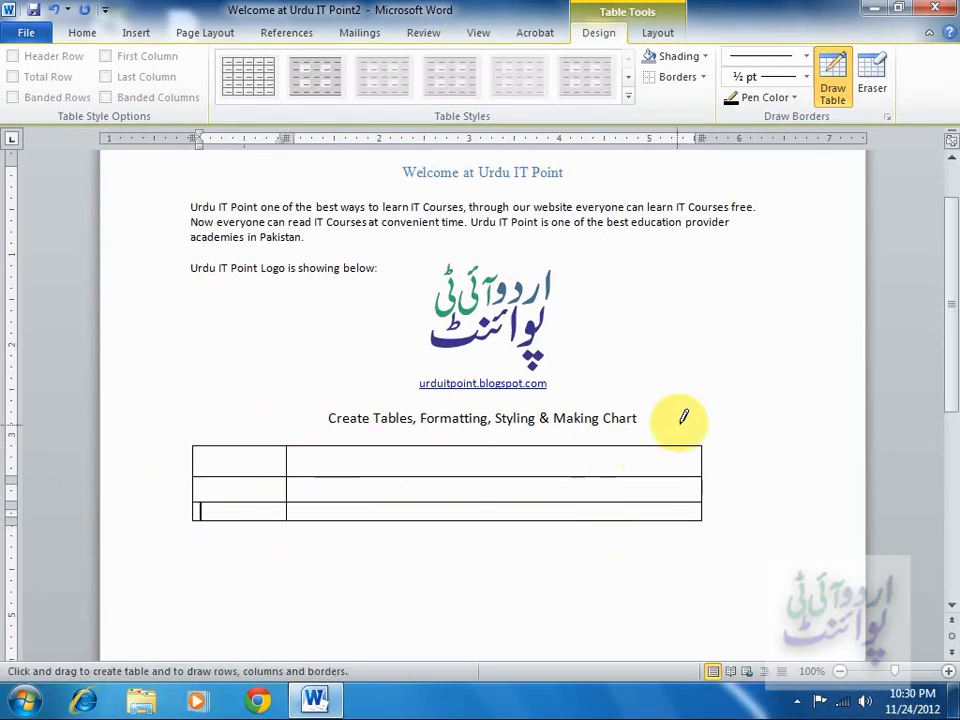
drag(600, 446, 601, 512)
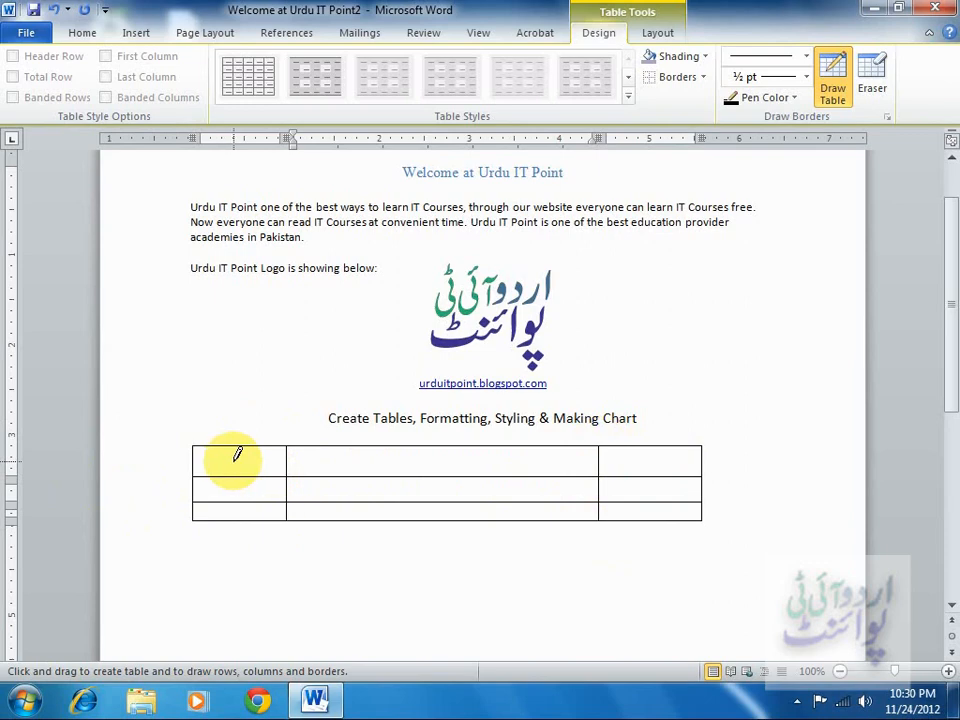
key(Escape)
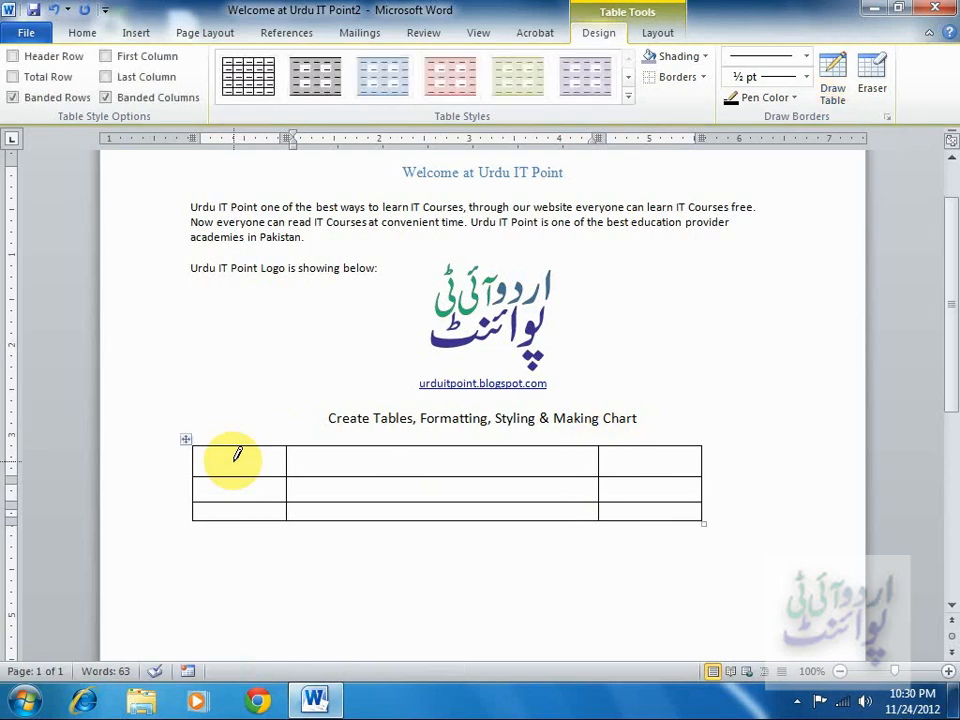
- Fill the table's first row with the headers Quantity, Description and Amount
click(235, 461)
text(Quantity)
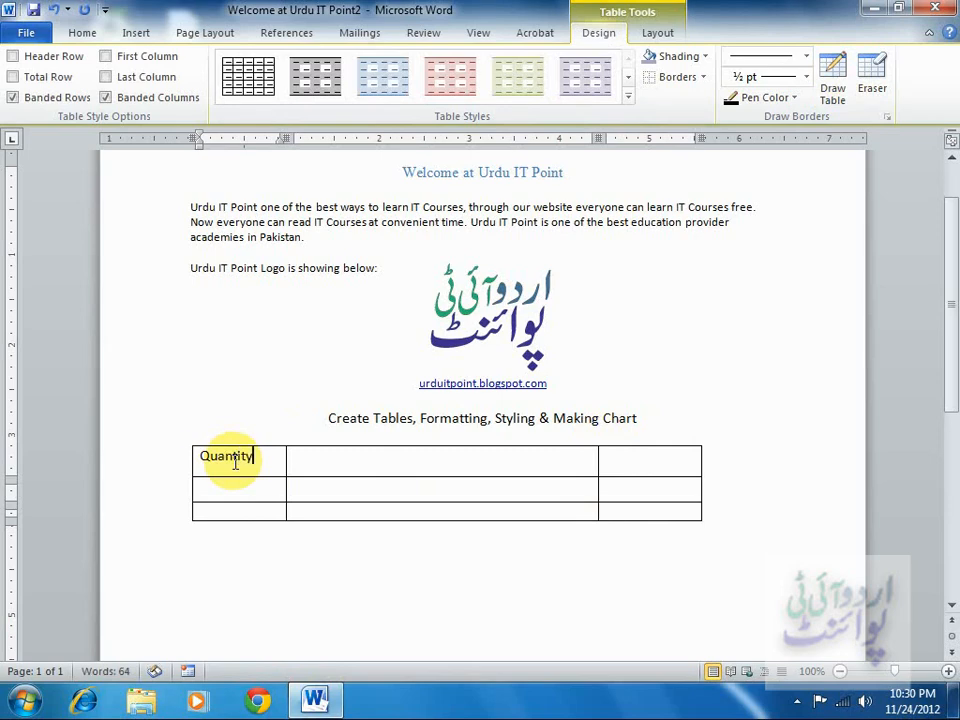
key(Tab)
text(Descritp)
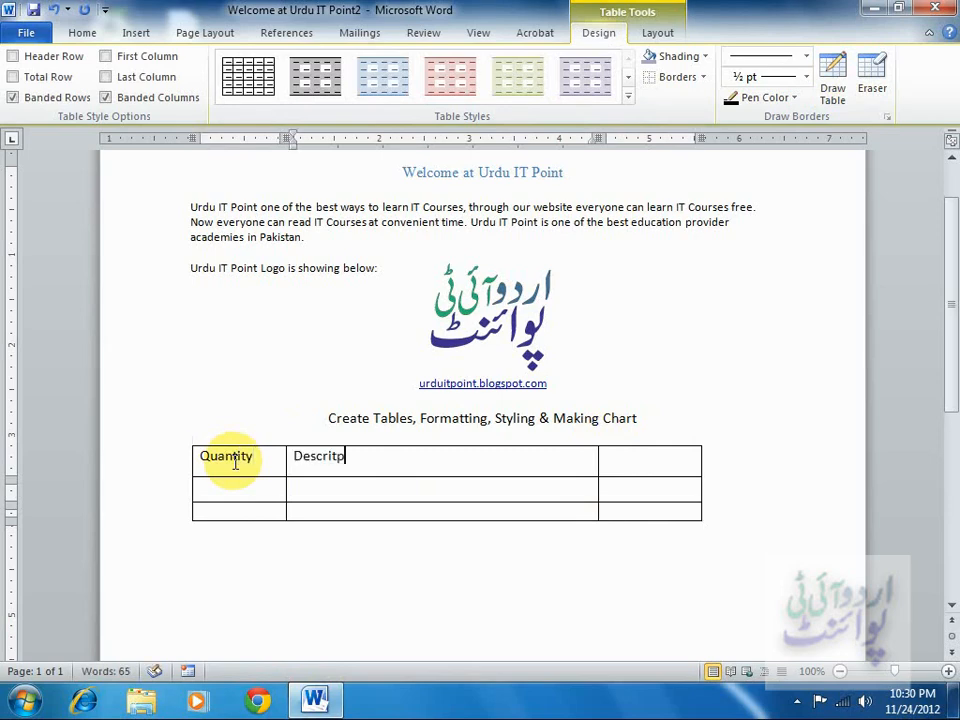
key(BackSpace)
text(ption)
key(Tab)
text(Amount)
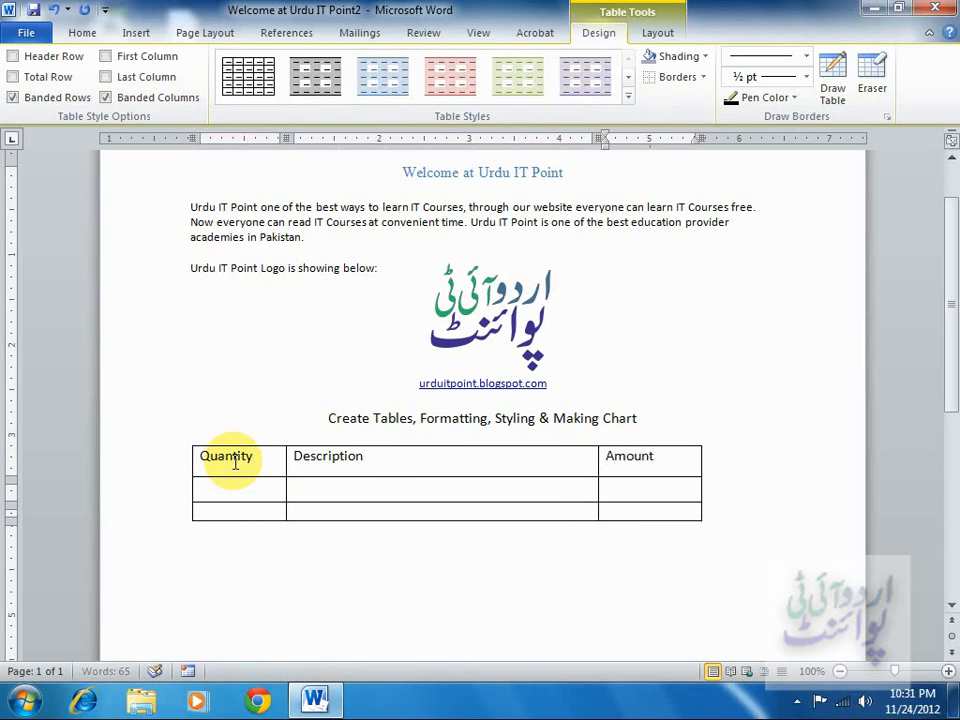
key(Tab)
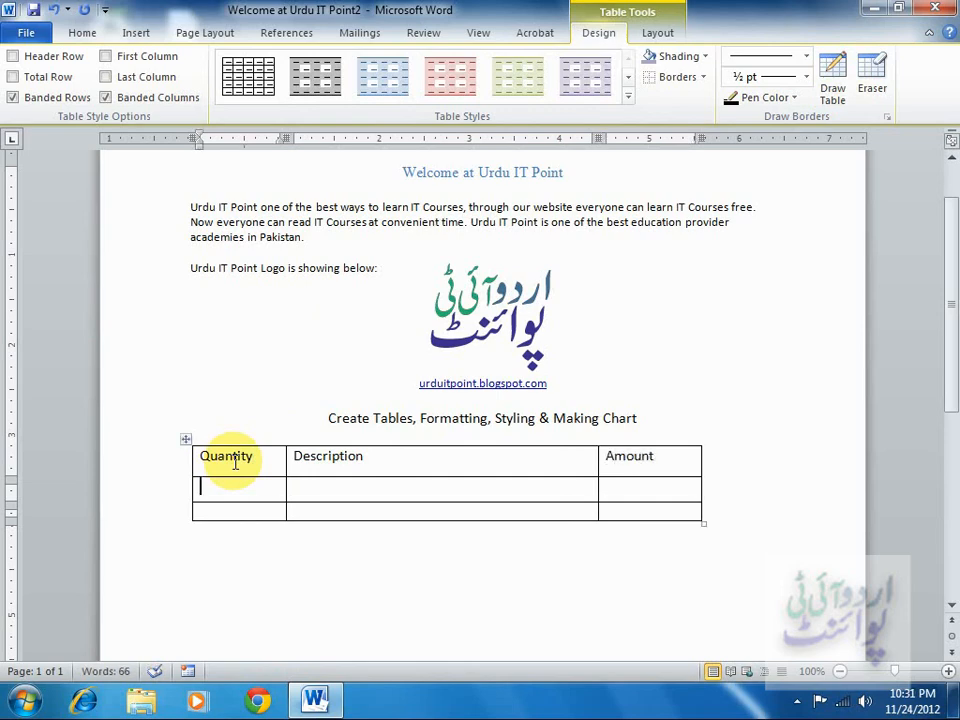
- Fill the table's second row with 6, LCD'S and 13000
text(6)
key(Tab)
text(LC)
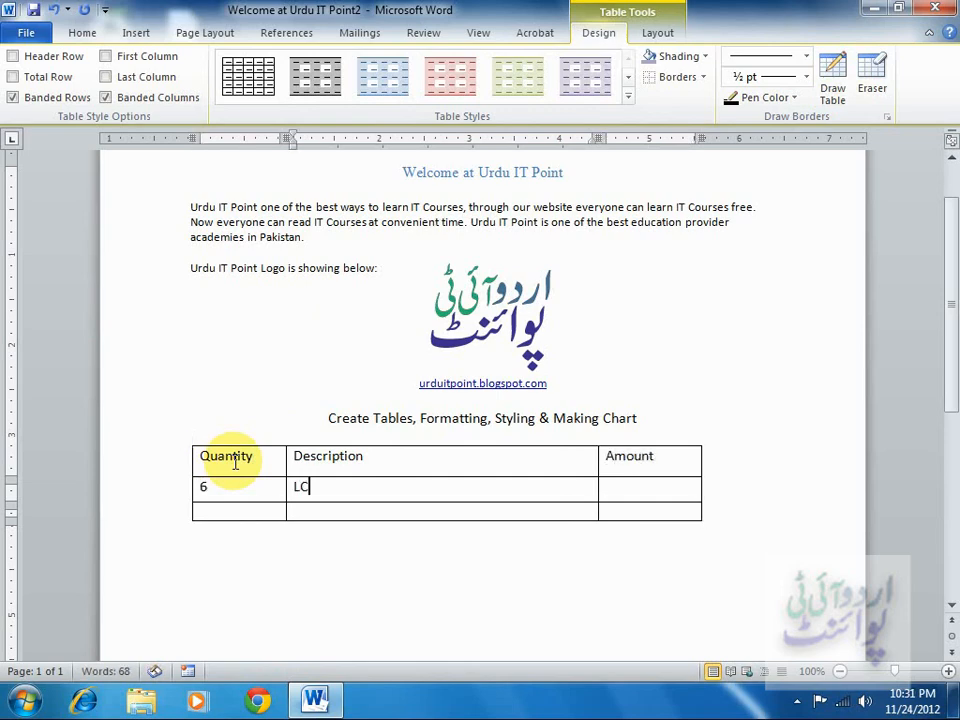
text(D'S)
key(Tab)
text(13000)
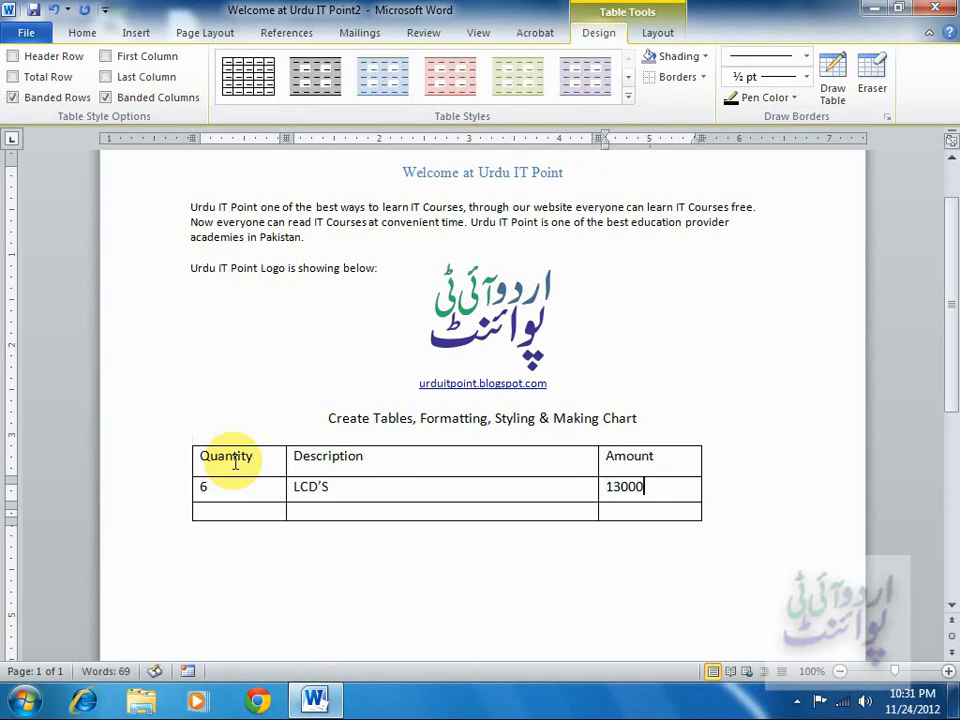
key(Tab)
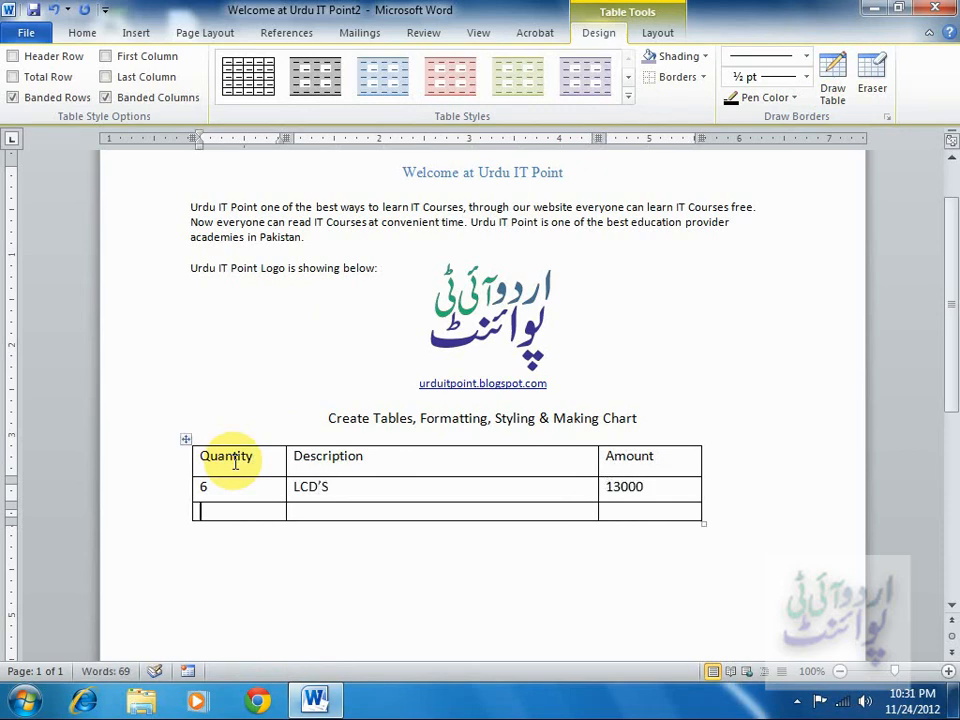
- Fill the table's third row with 8, RAMS and 1400
text(8)
key(Tab)
text(RM)
key(BackSpace)
text(AMS)
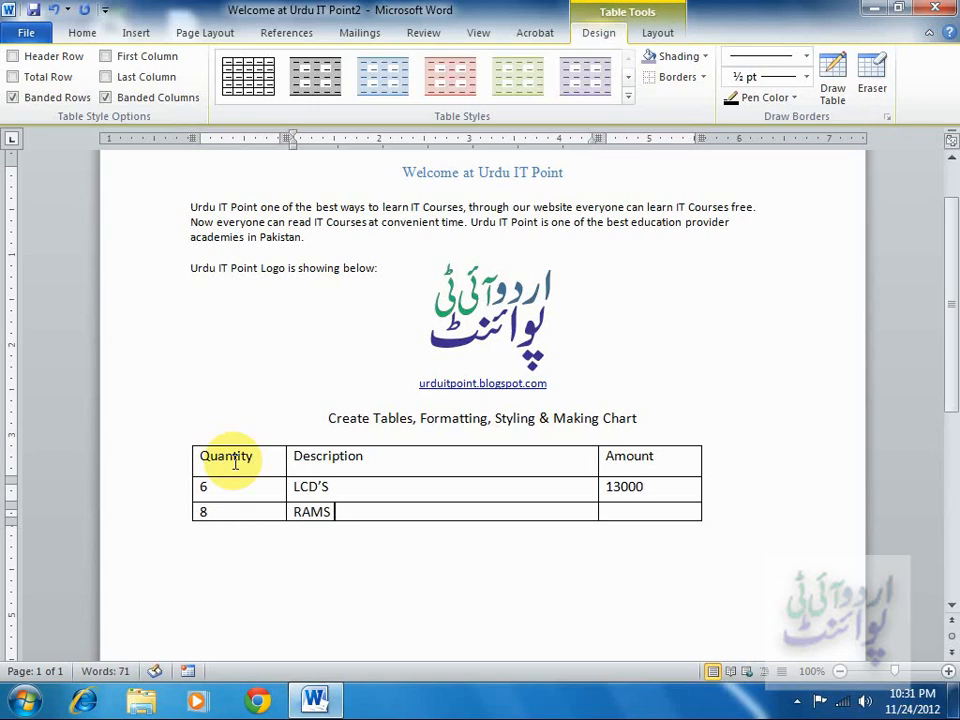
key(Tab)
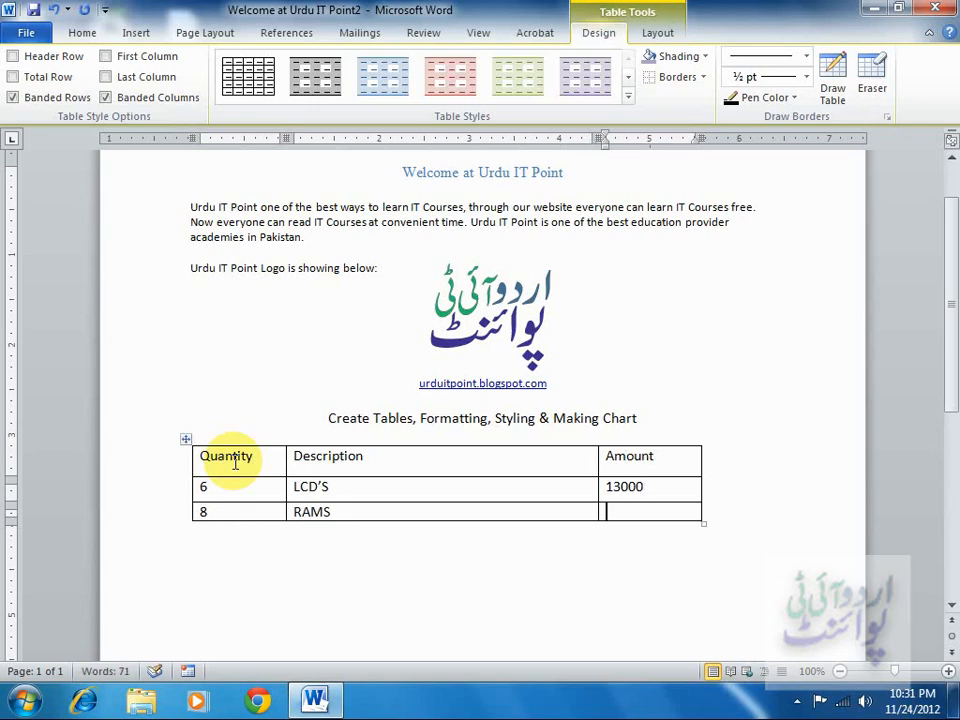
text(1400)
- Append two empty rows at the end of the table, and undo both additions
key(Tab)
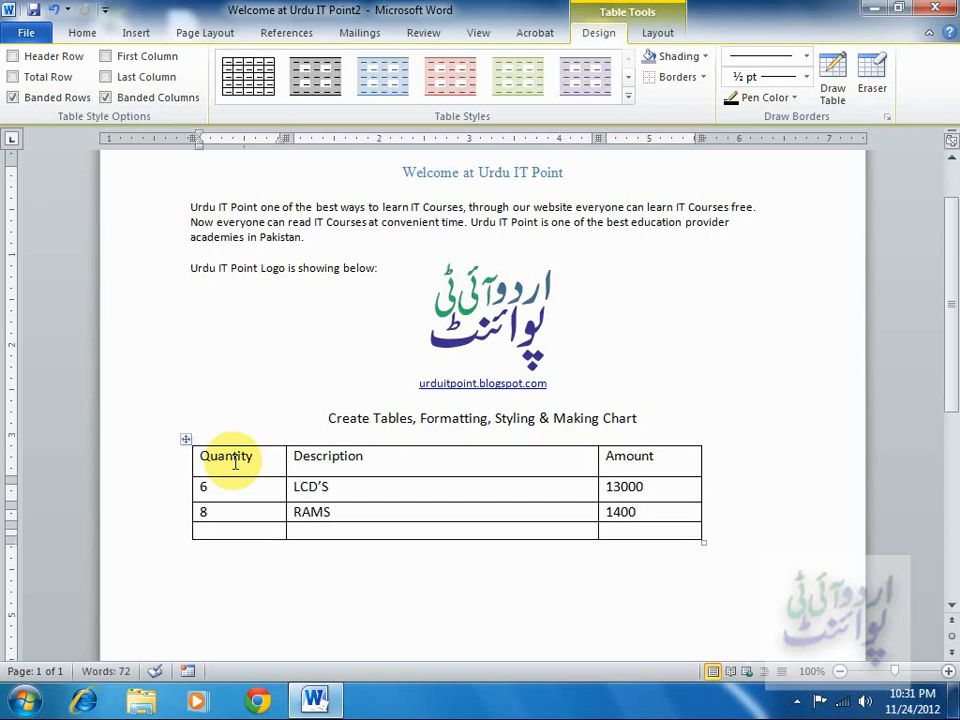
click(621, 533)
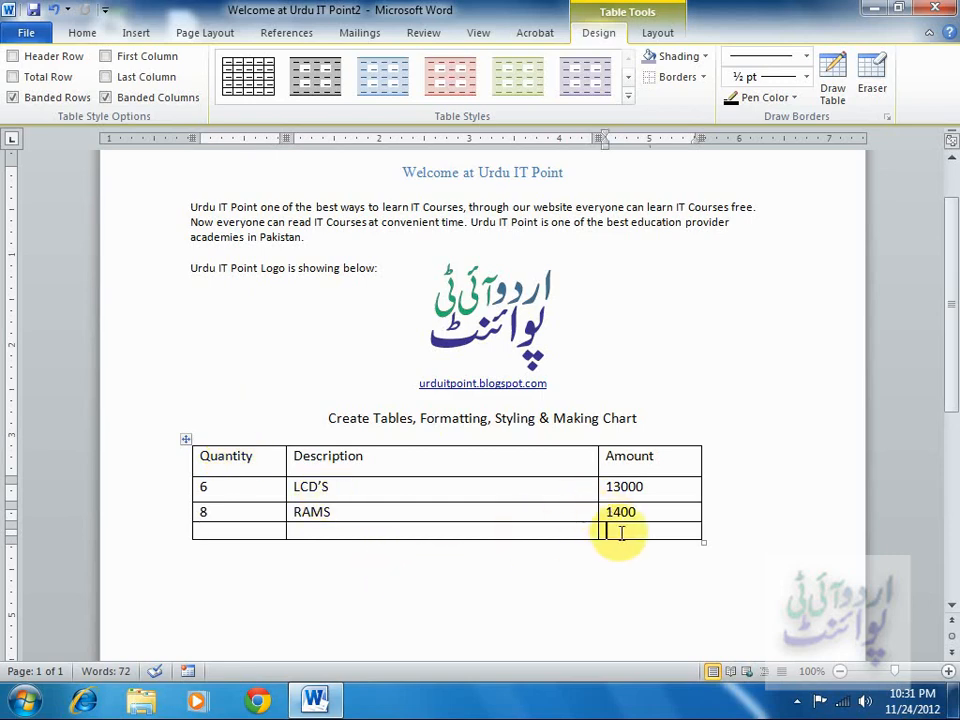
key(Tab)
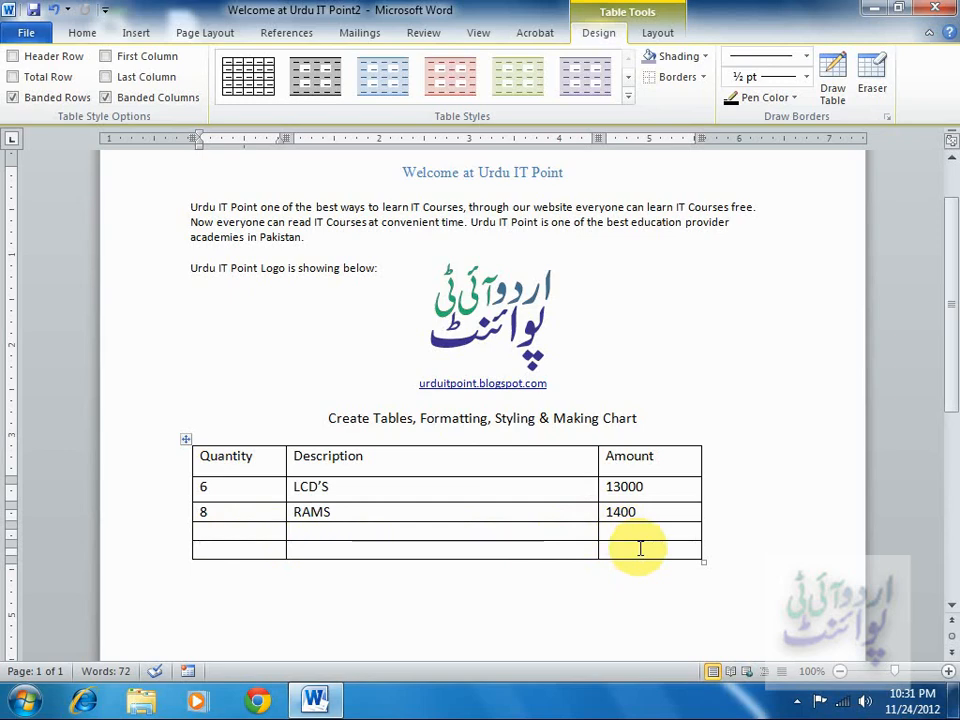
key(ctrl+z)
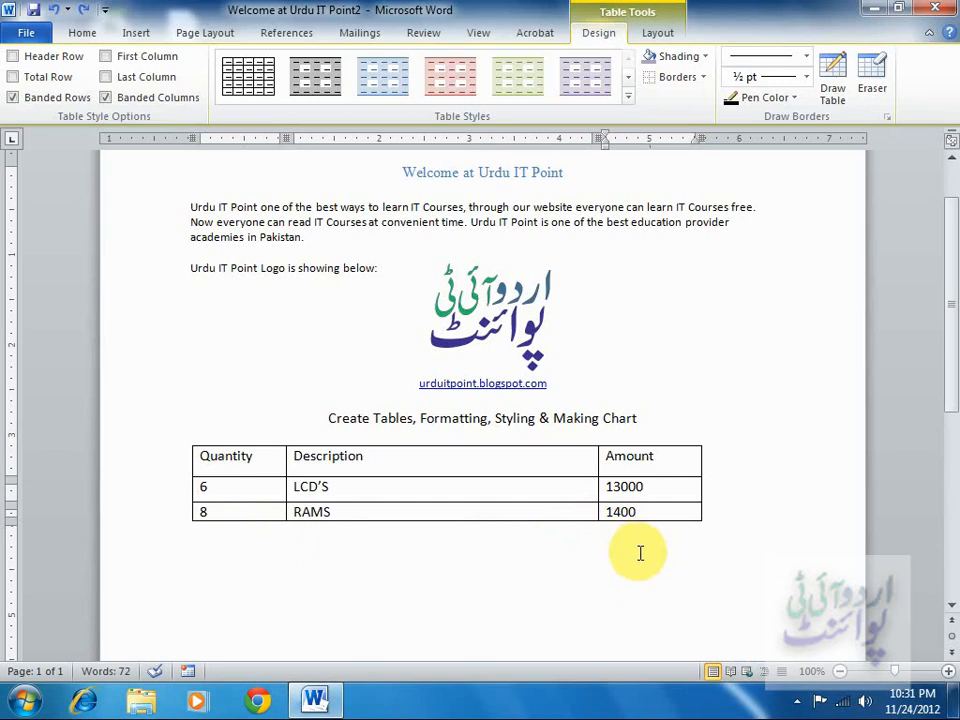
- Leave a blank line below the table and write the tab-separated headers Quantity, Description and Amount
click(313, 571)
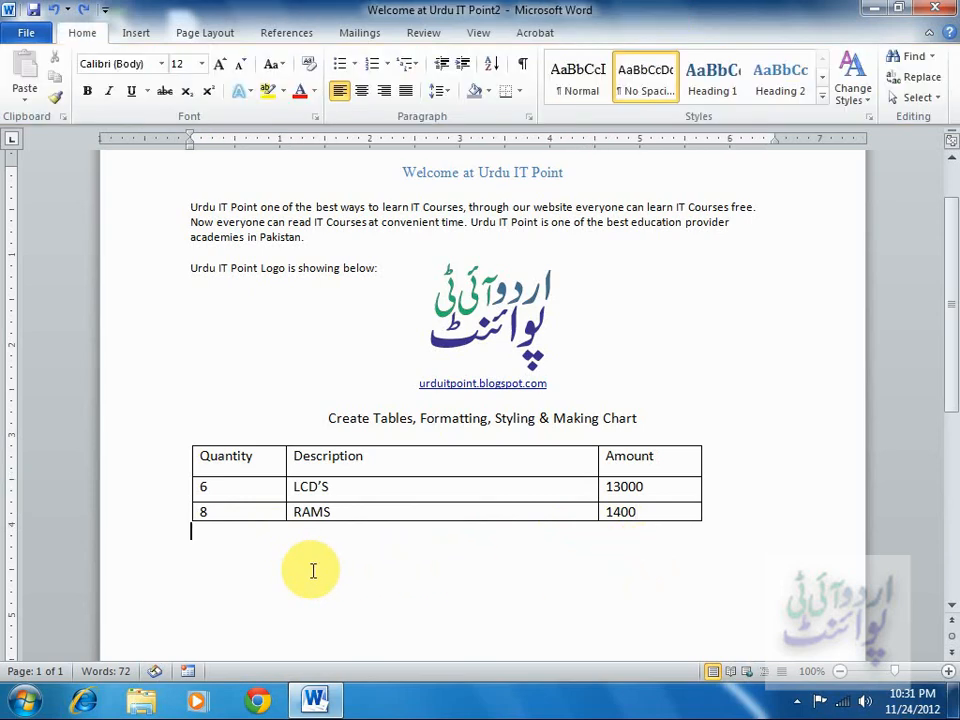
key(Return)
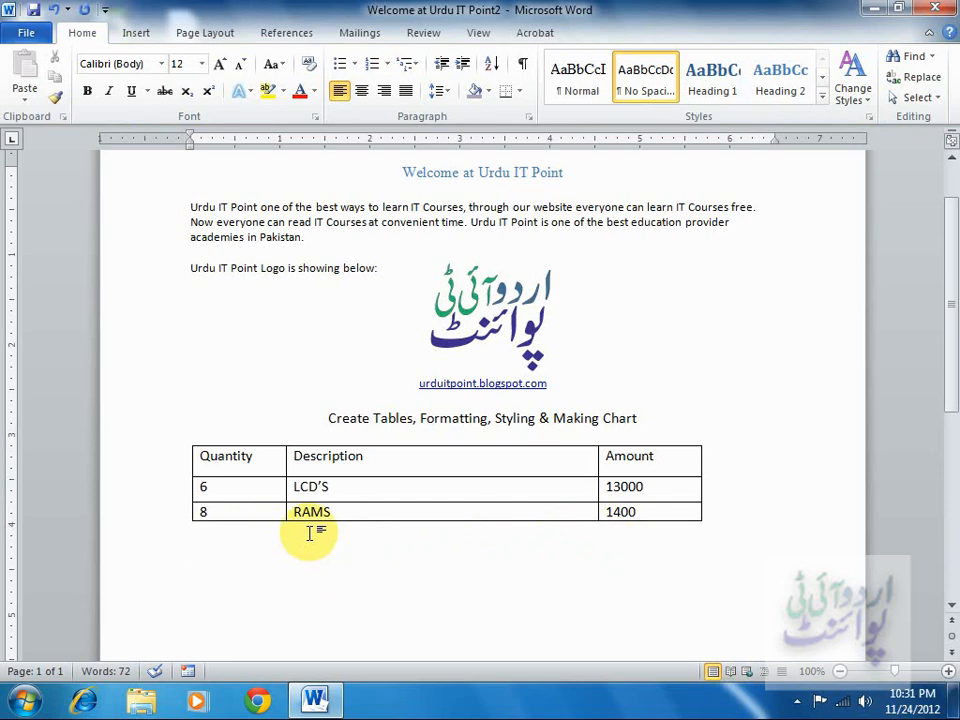
text(Quantity)
key(Tab)
text(De)
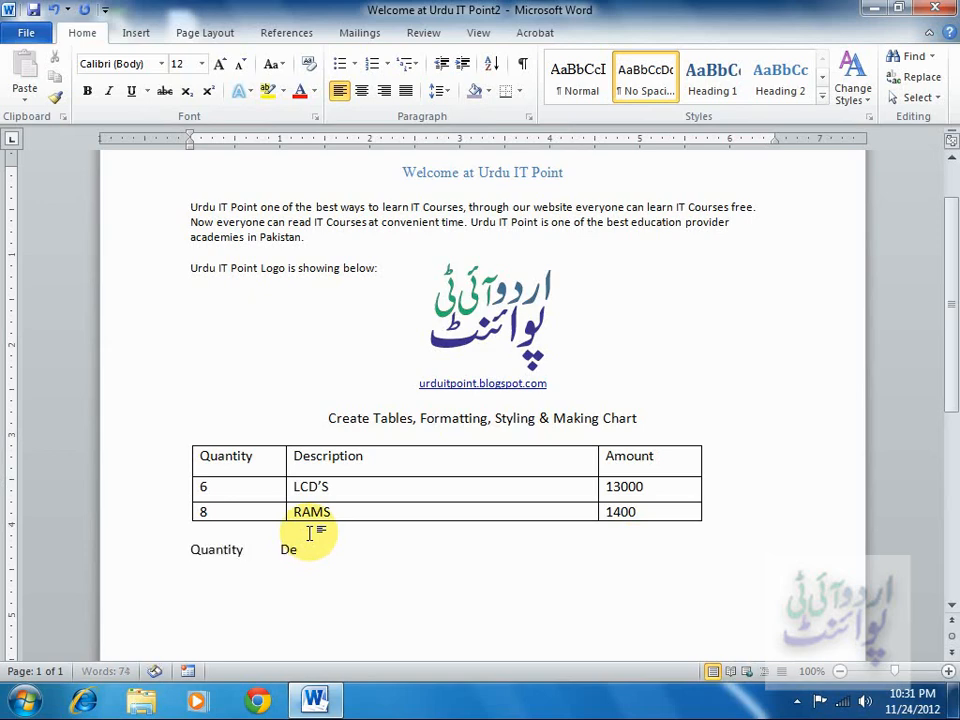
text(scription)
key(Tab)
text(Amount)
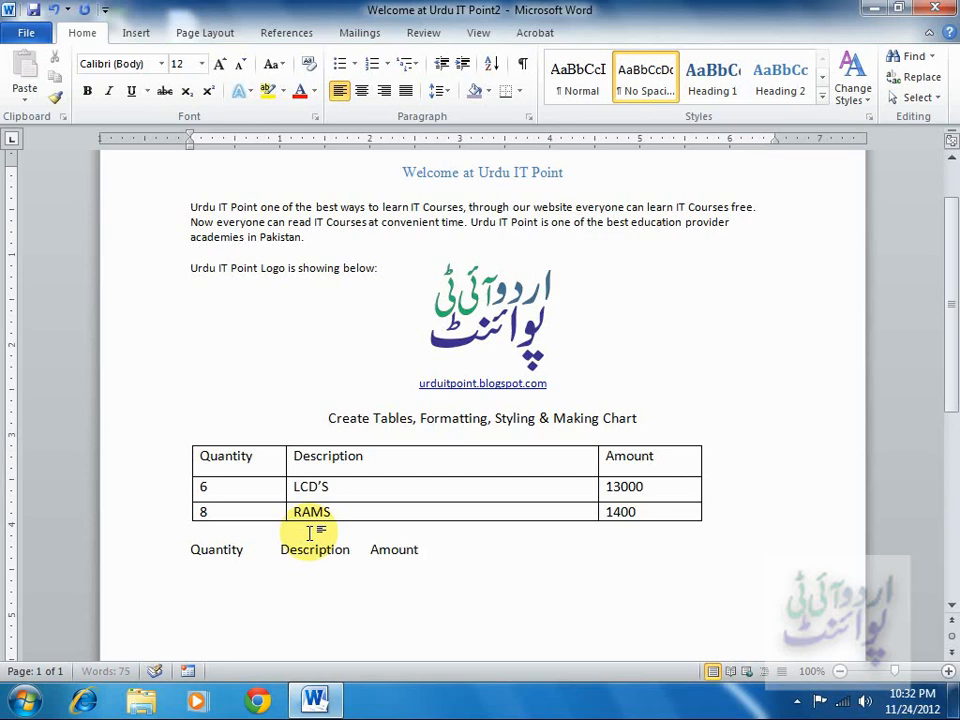
- Add a tab-separated line under the text headers with 6, LCD'S and 13000
key(Return)
text(6)
key(Tab)
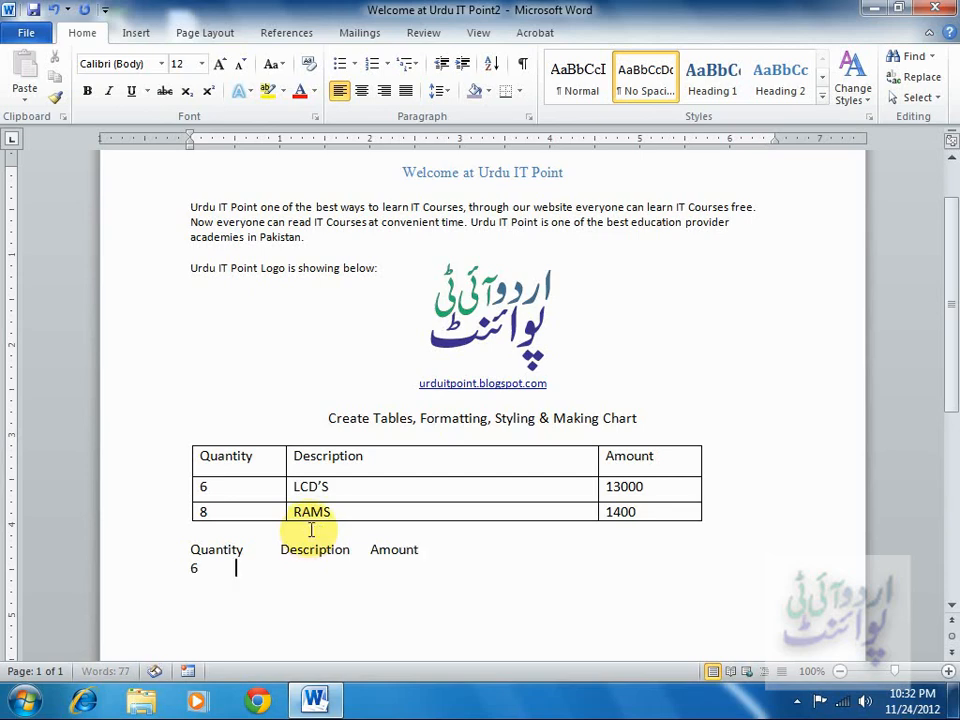
text(LCD)
text(')
text(S)
key(Tab)
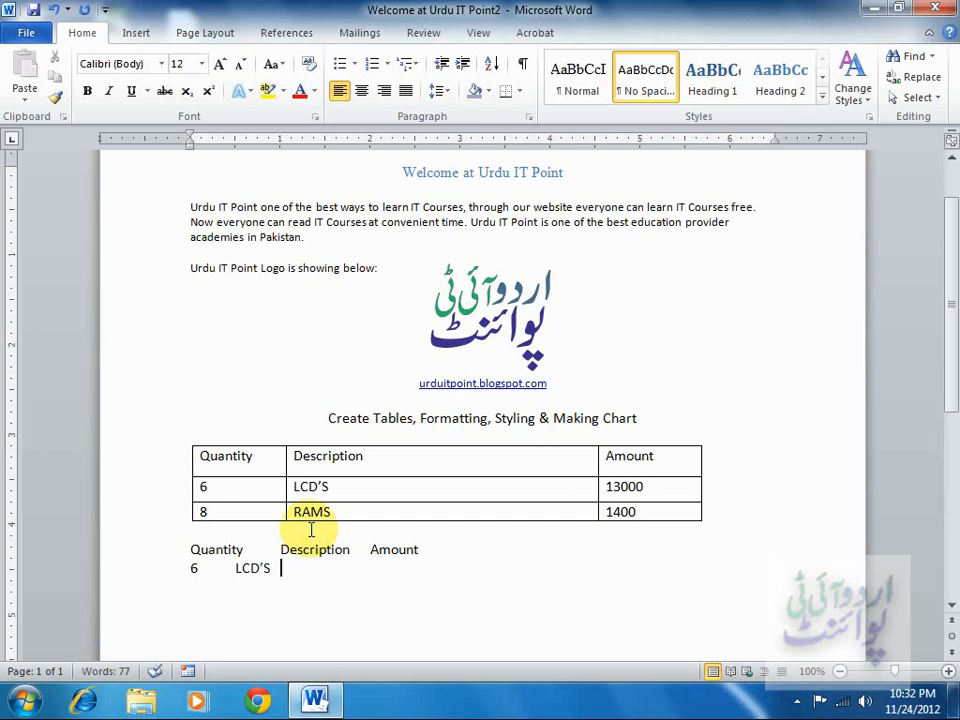
text(12)
text(3000)
- Add a second tab-separated data line with 8, RAMS and 1400
key(Return)
text(8ra)
key(BackSpace)
key(BackSpace)
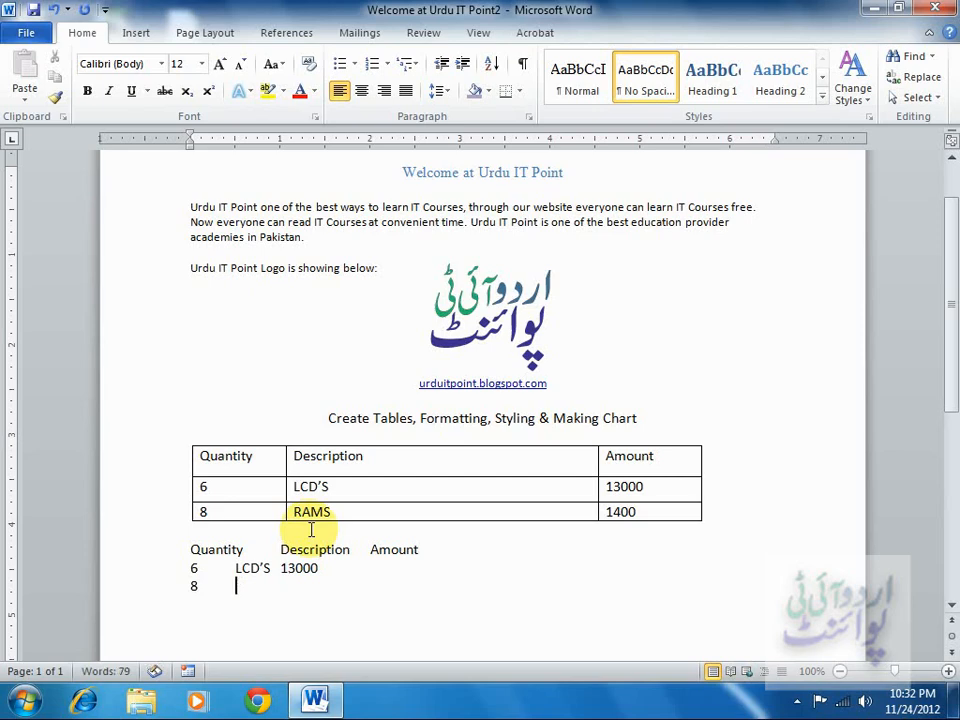
text(RAMS)
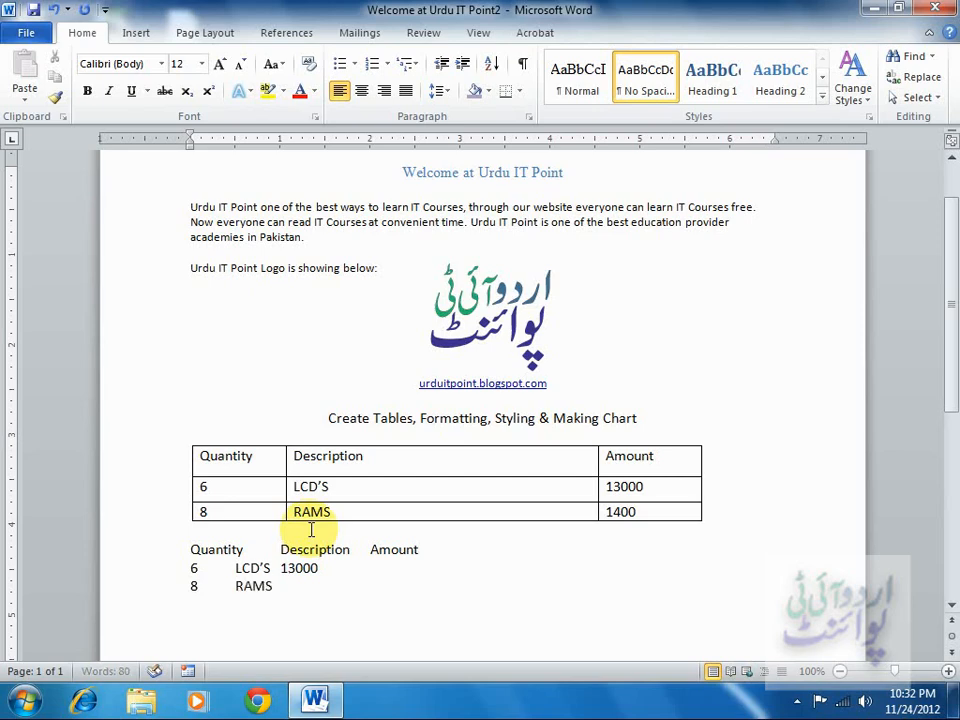
key(Tab)
text(1400)
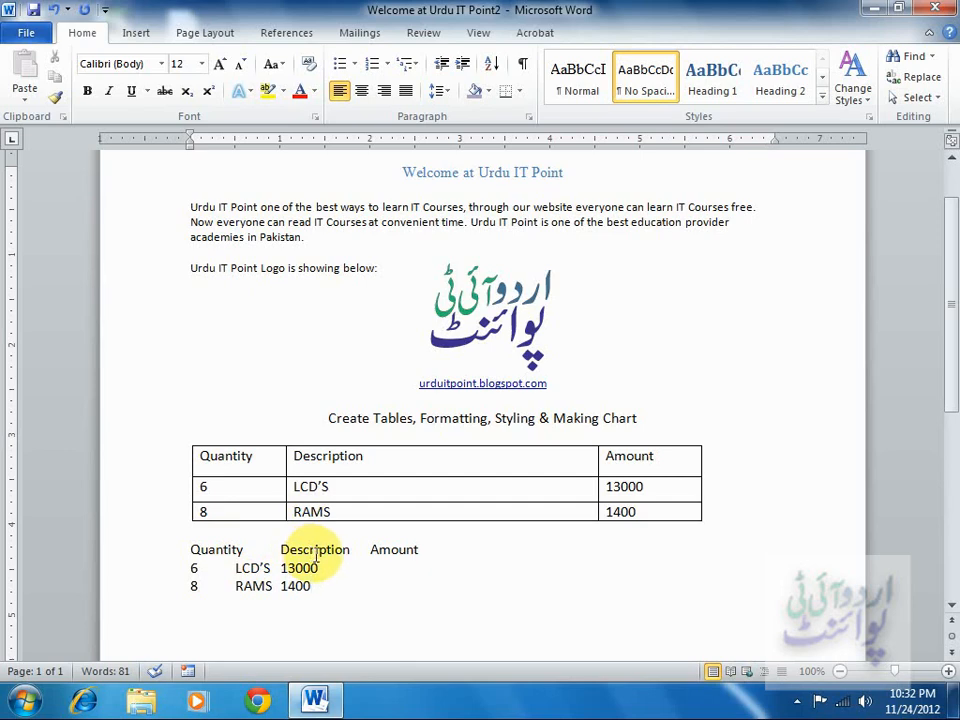
- Convert the three tab-separated lines below the table into a table with 3 columns, fixed Auto column width and text separated at tabs
drag(191, 550, 296, 584)
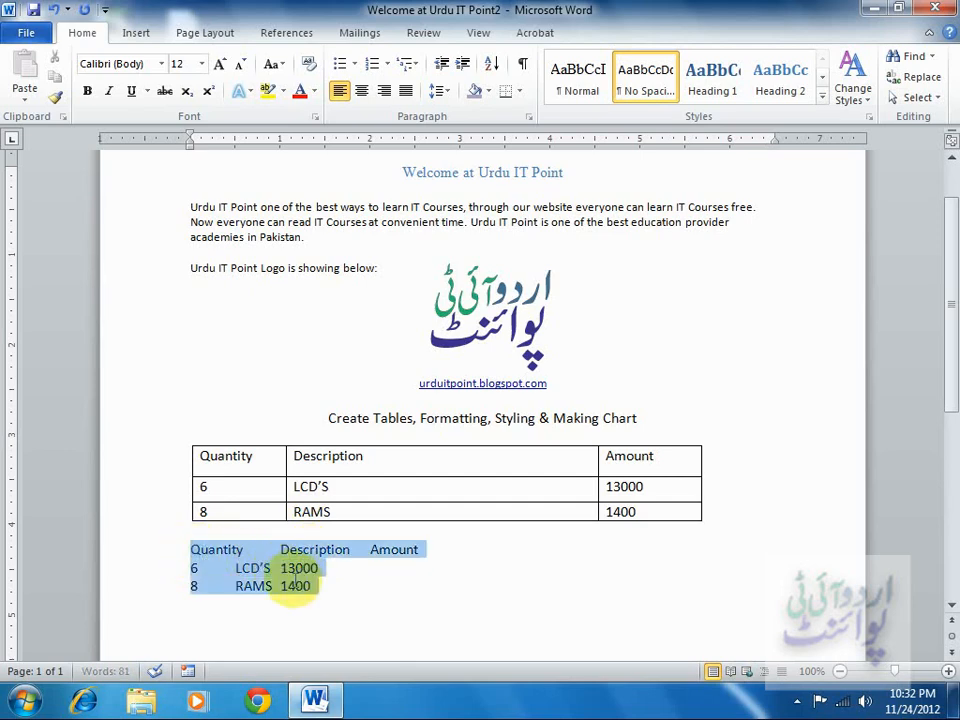
click(140, 34)
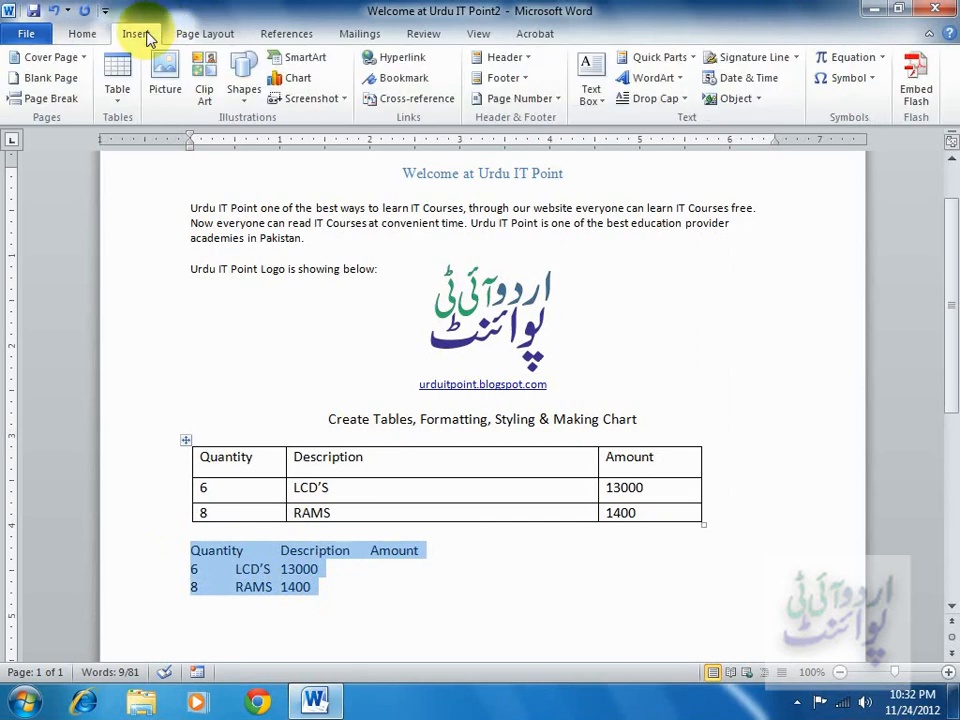
click(120, 96)
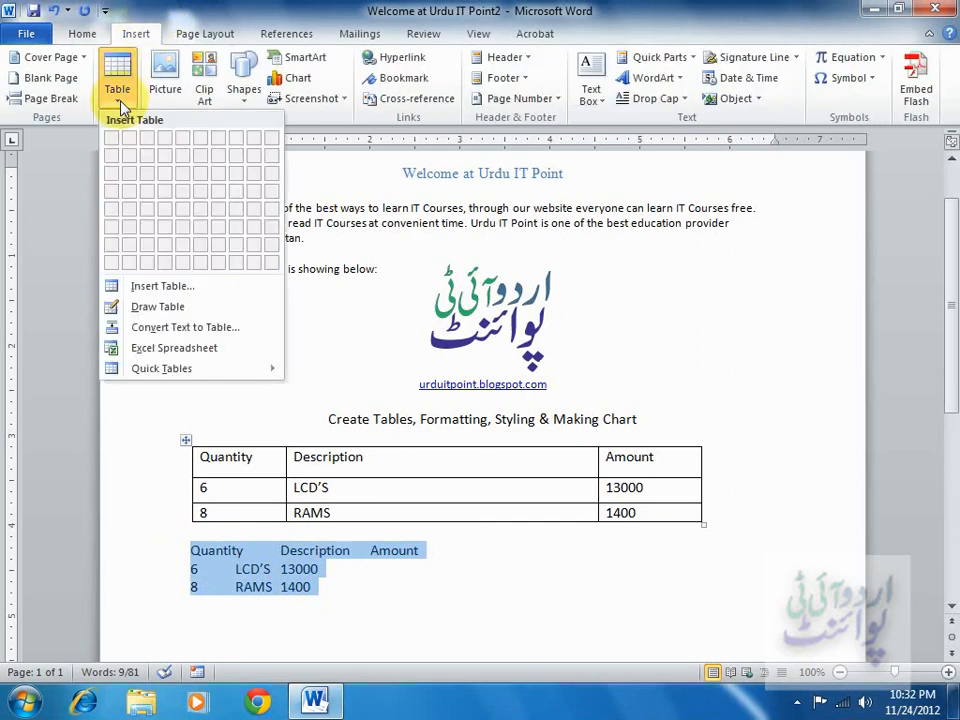
click(185, 327)
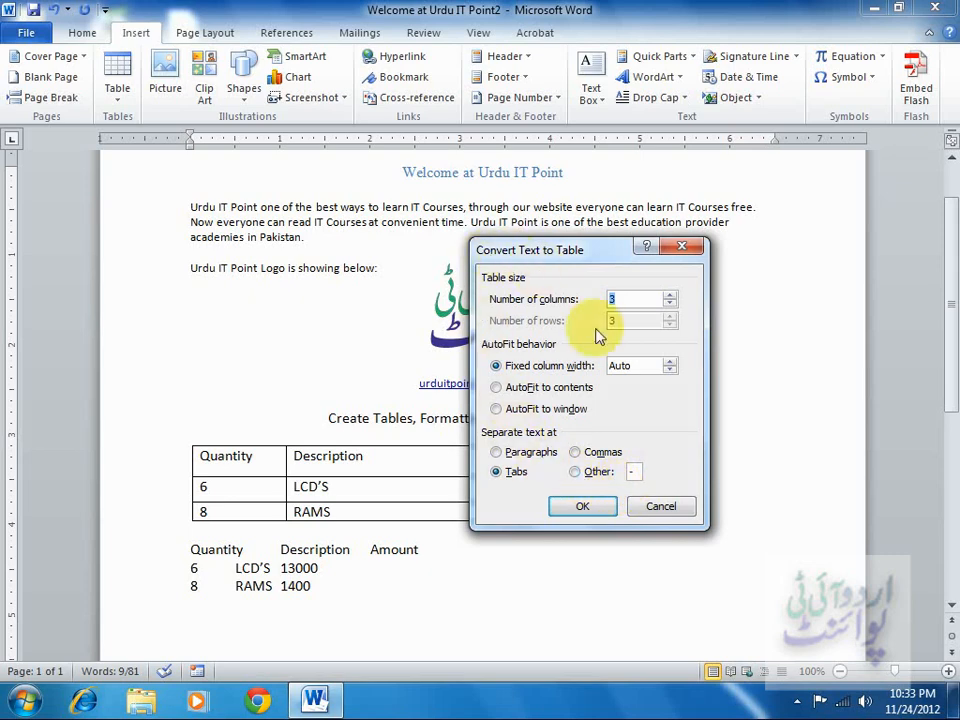
click(611, 510)
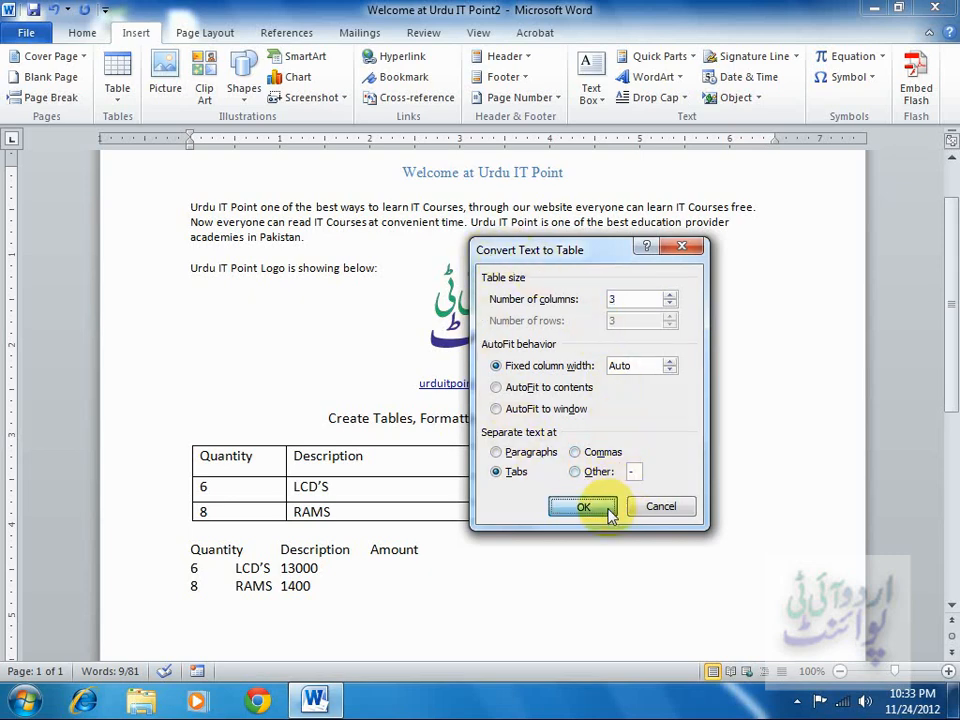
click(445, 612)
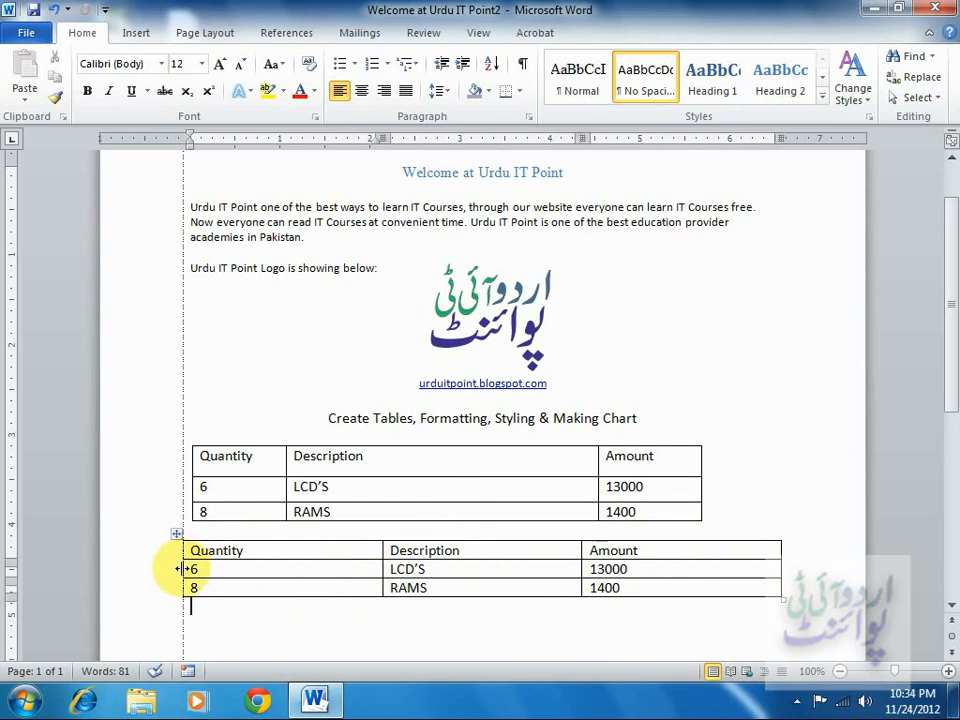
- Shrink the converted table inward from both sides with narrow Quantity and Amount columns, and make its last row slightly taller
drag(184, 568, 268, 574)
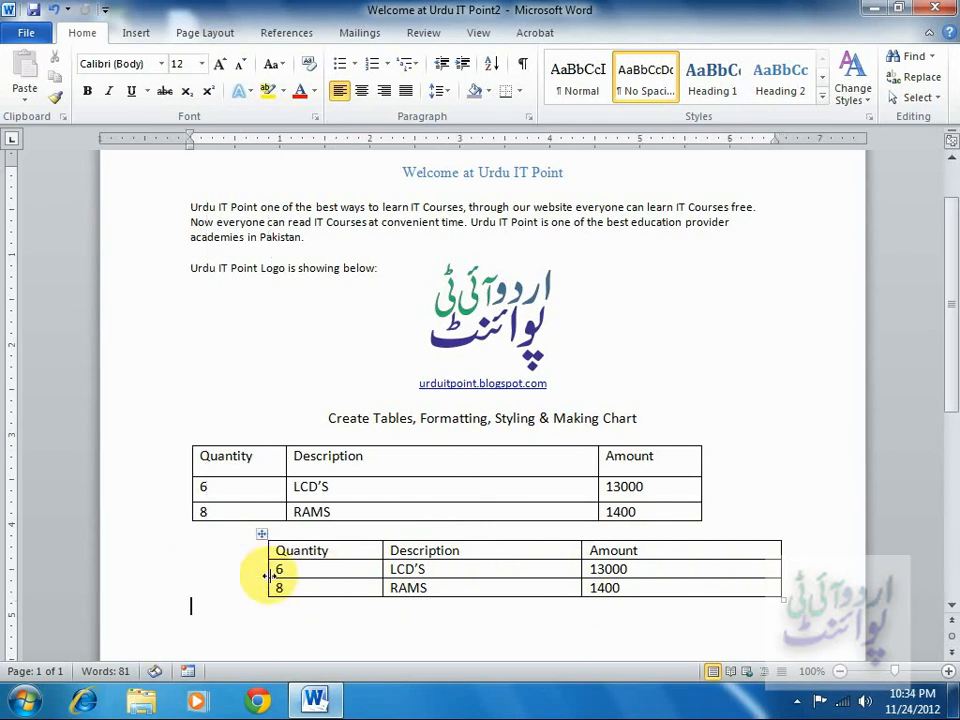
drag(380, 569, 341, 568)
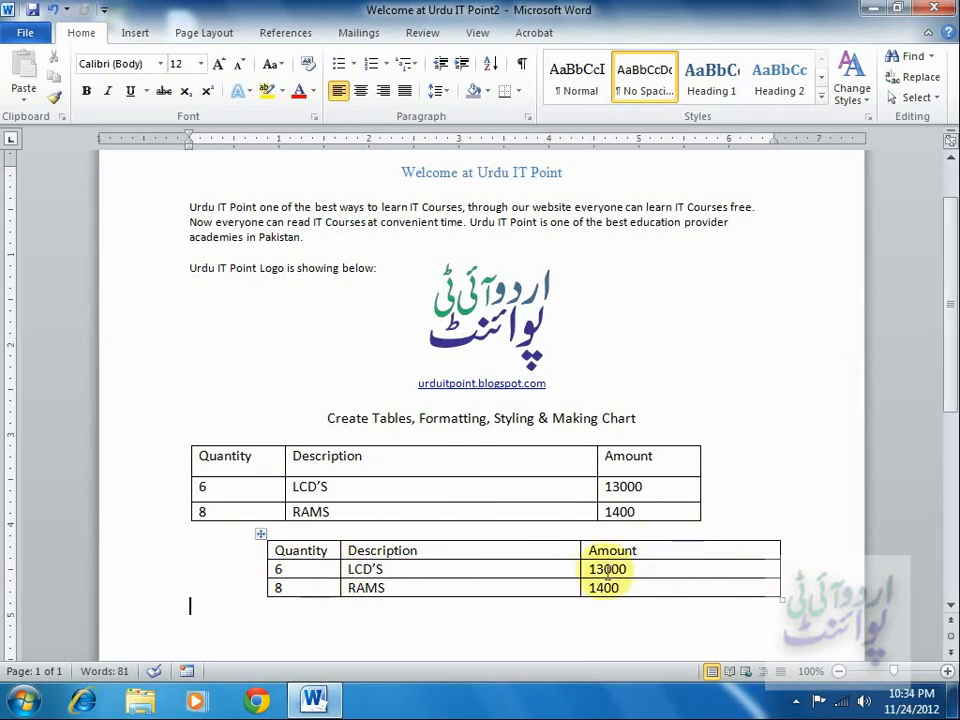
drag(580, 568, 560, 570)
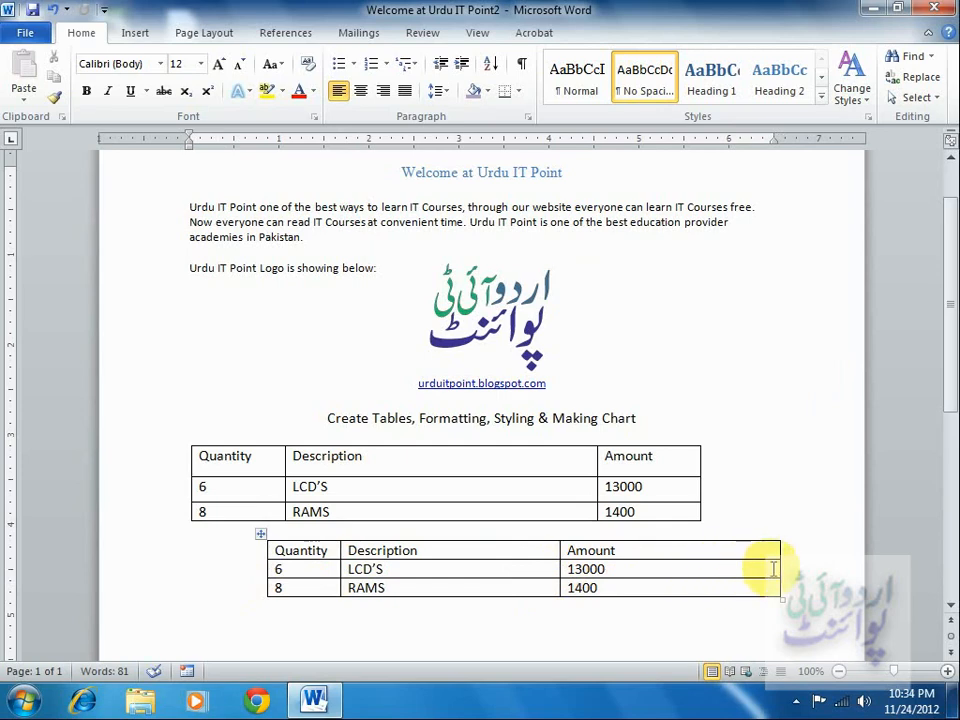
drag(777, 568, 632, 569)
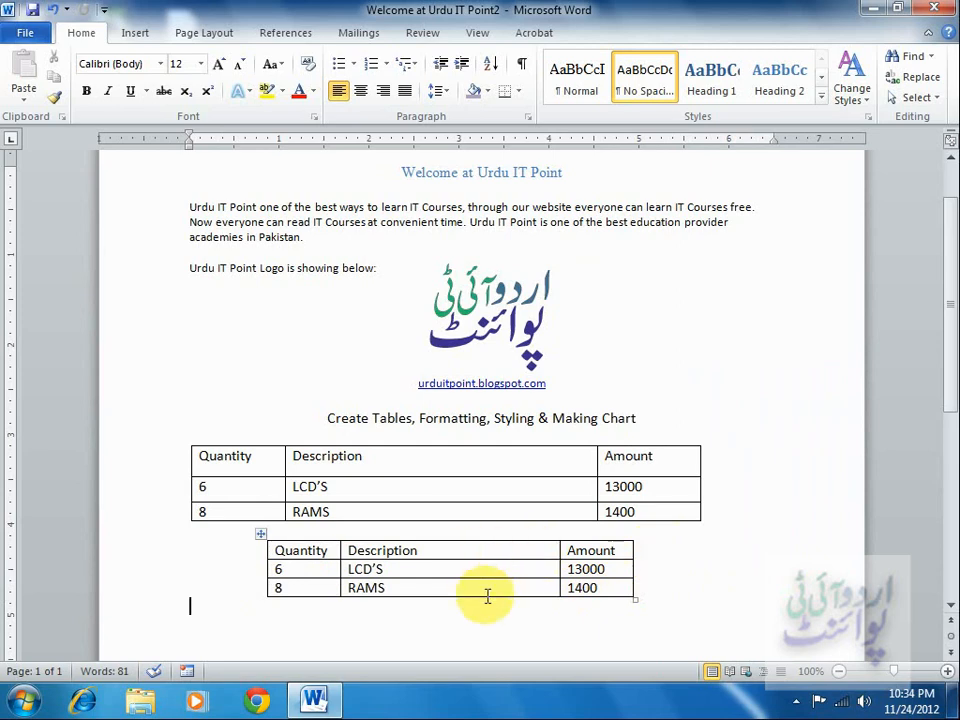
mouse_move(489, 597)
mouse_down()
mouse_move(486, 628)
mouse_move(489, 603)
mouse_up()
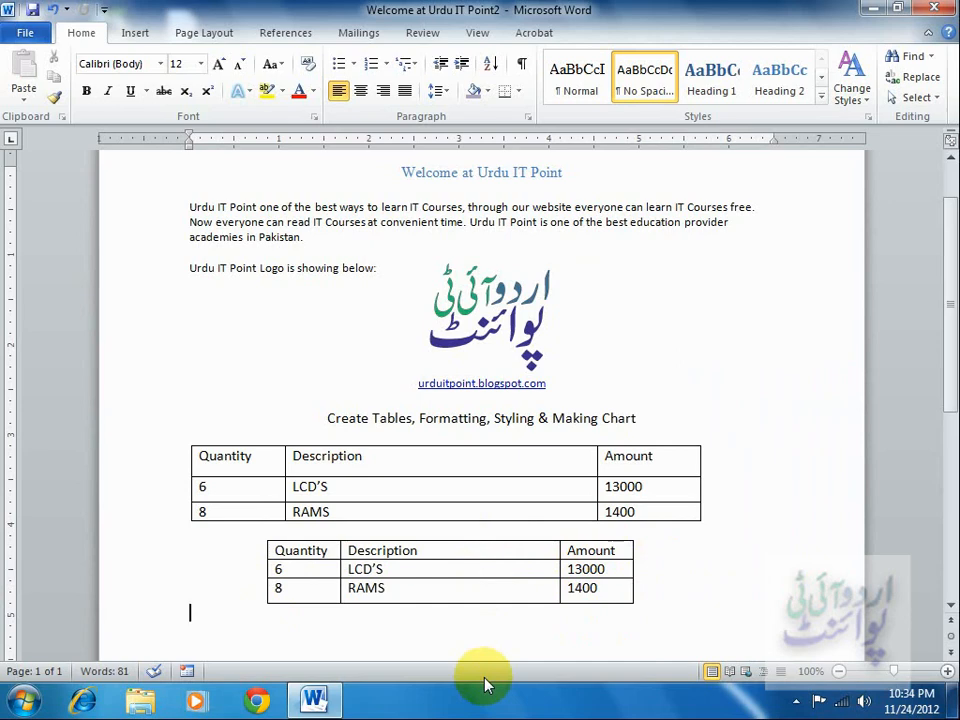
- Add a blank line below the second table and insert an embedded Excel spreadsheet there
key(Return)
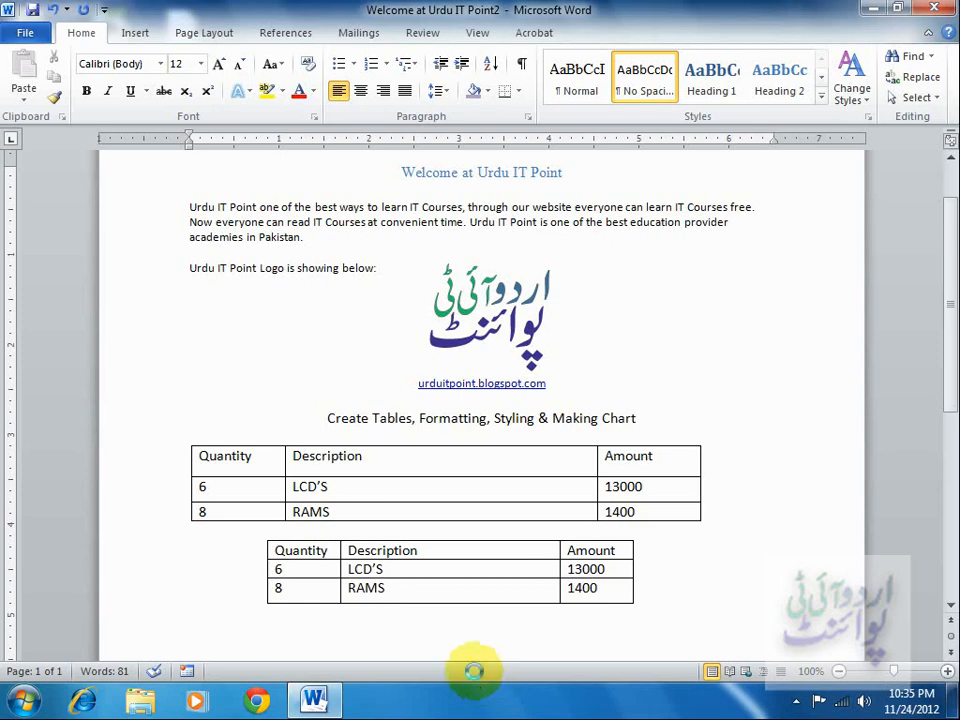
click(137, 40)
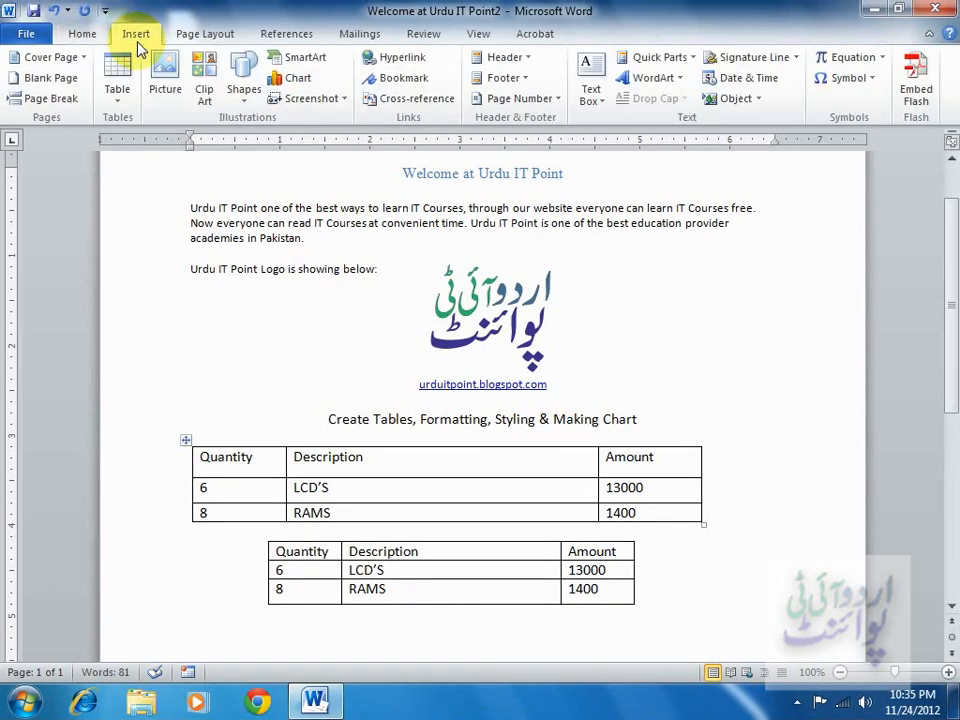
click(119, 88)
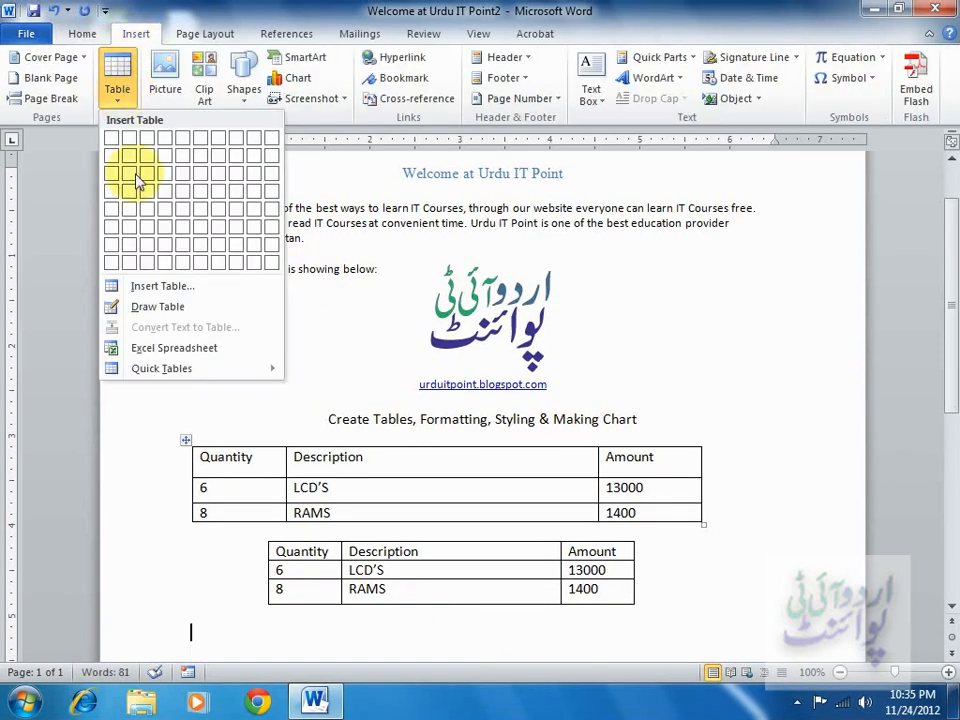
click(188, 358)
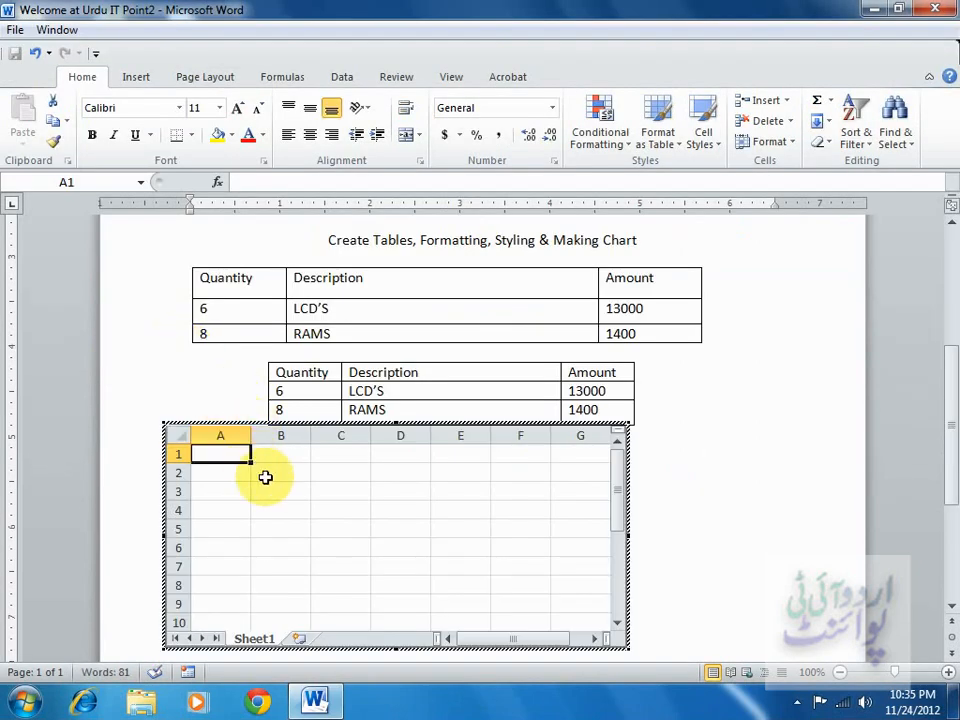
- Enter the headers Qty, Description and Amount in cells A1 to C1 of the embedded spreadsheet
text(Qty)
key(Tab)
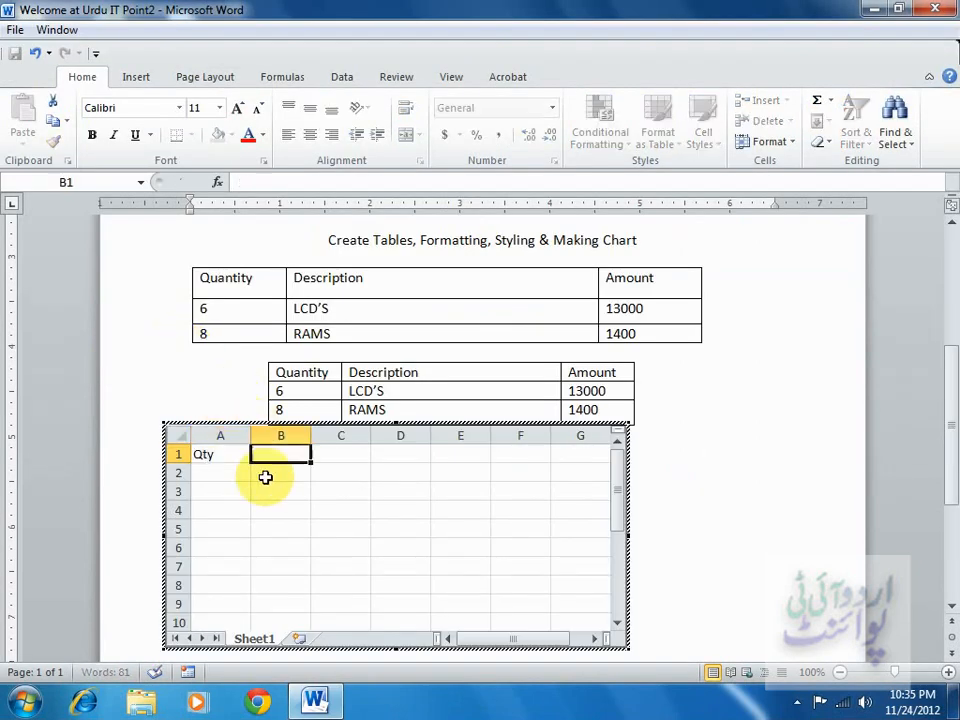
text(Description)
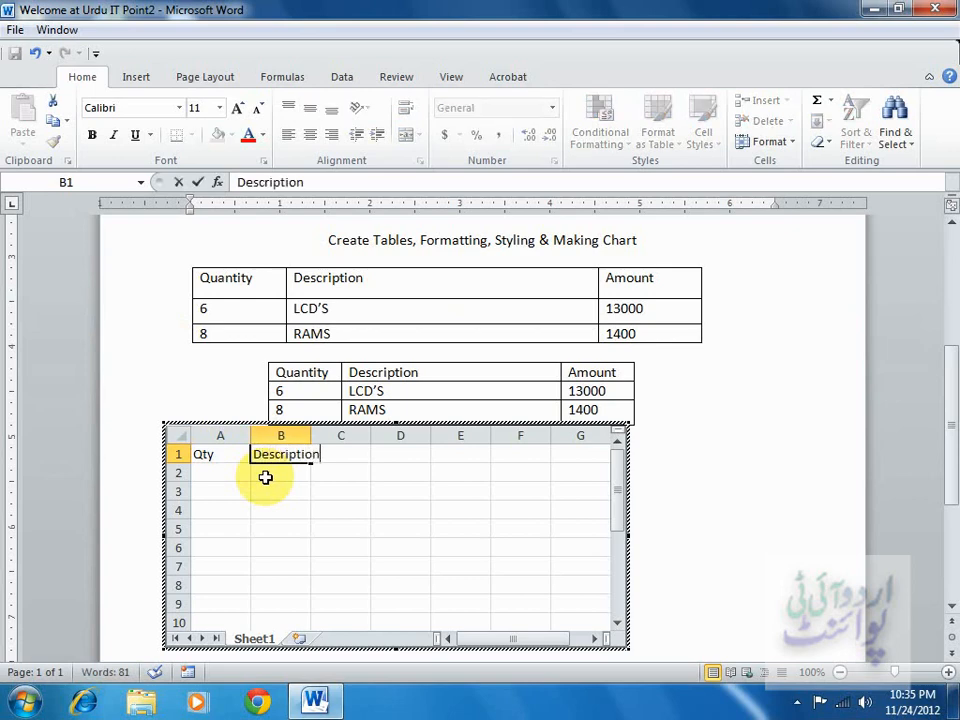
key(Tab)
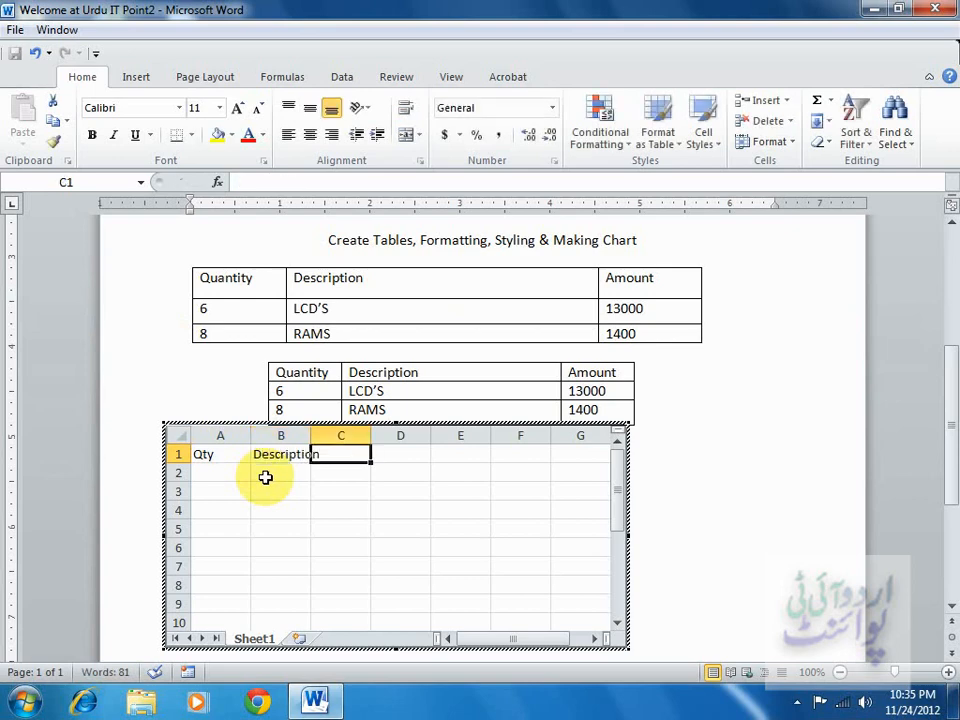
text(Amu)
key(BackSpace)
key(BackSpace)
text(moutn)
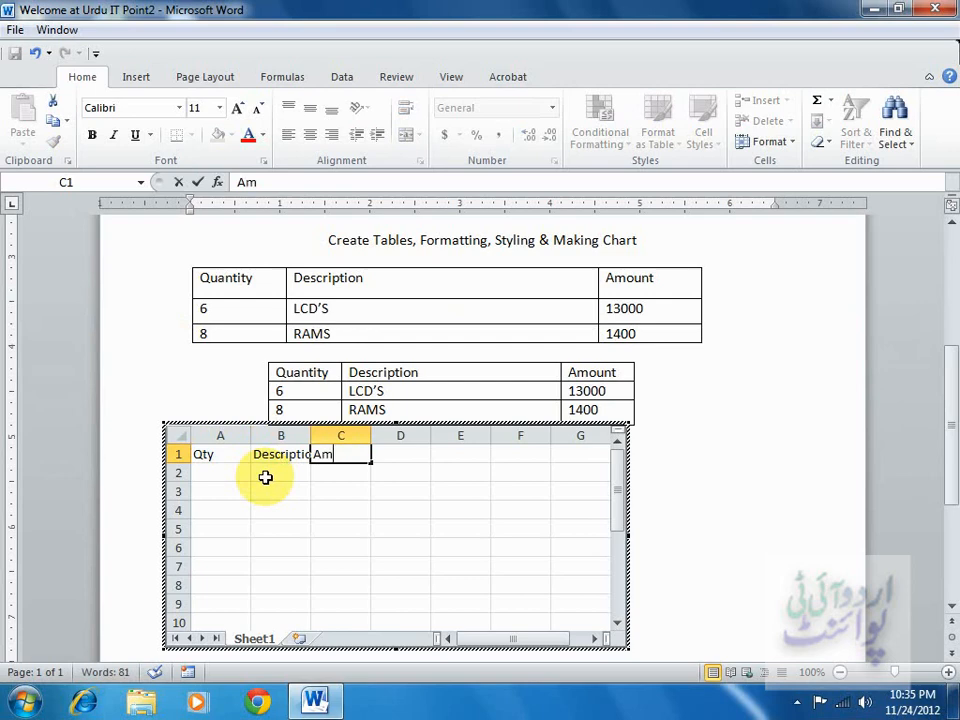
key(BackSpace)
key(BackSpace)
text(nt)
key(Return)
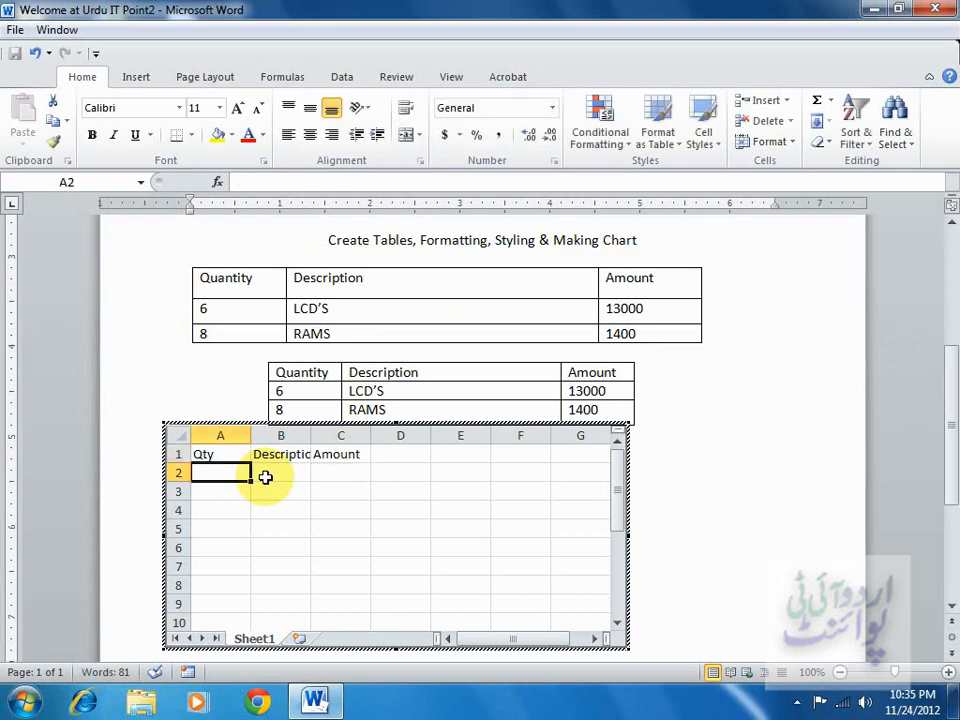
- Fill row 2 of the spreadsheet with 6, LCD'S and 13000 under the headers
text(6)
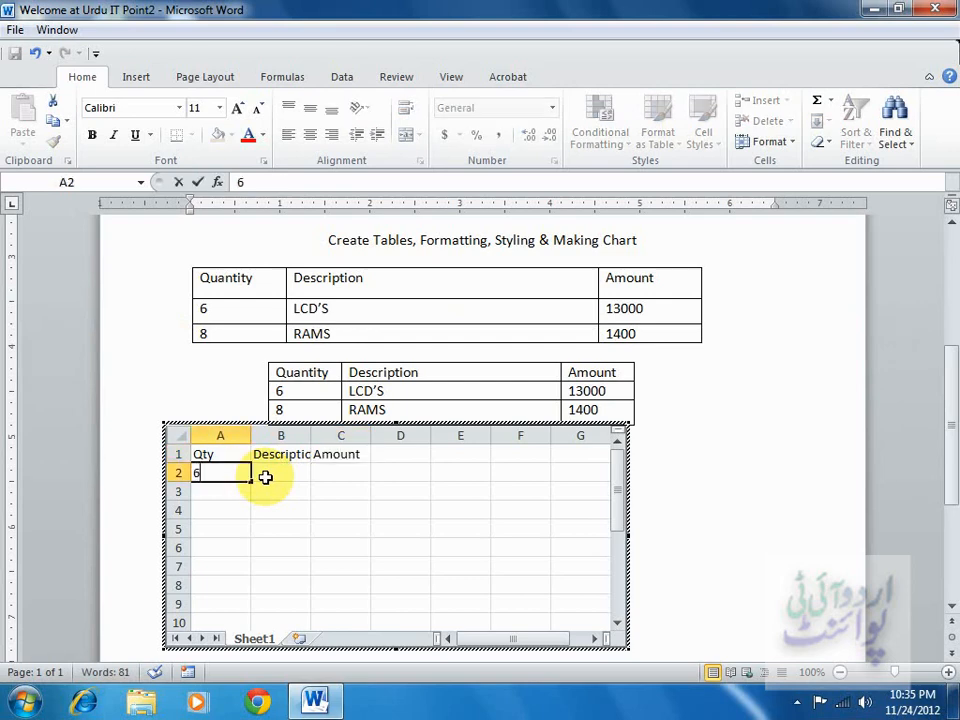
click(265, 477)
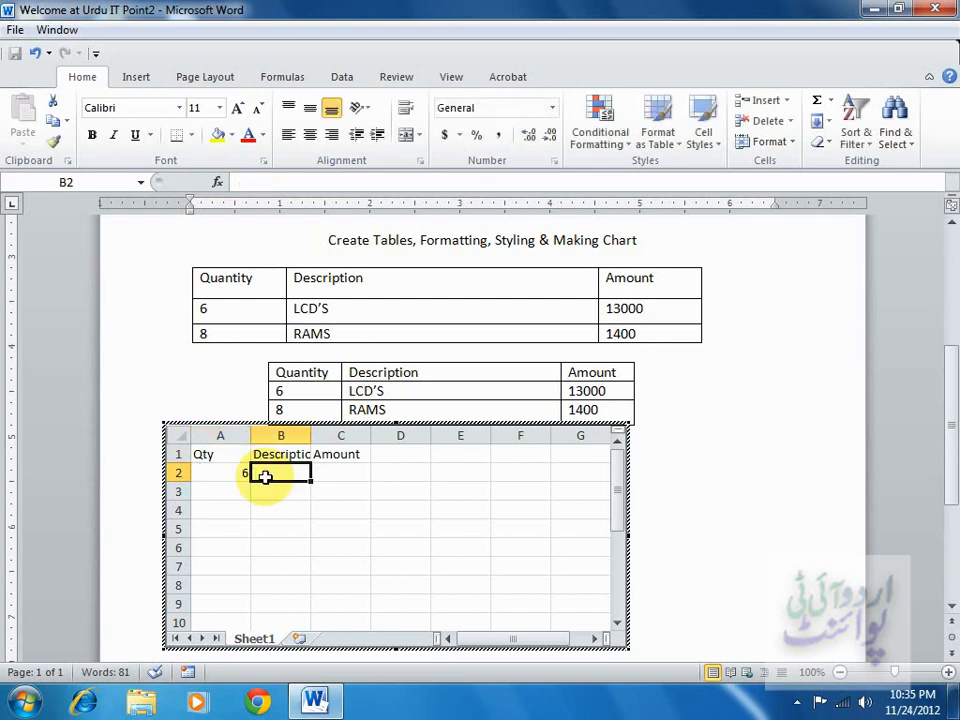
text(LCD)
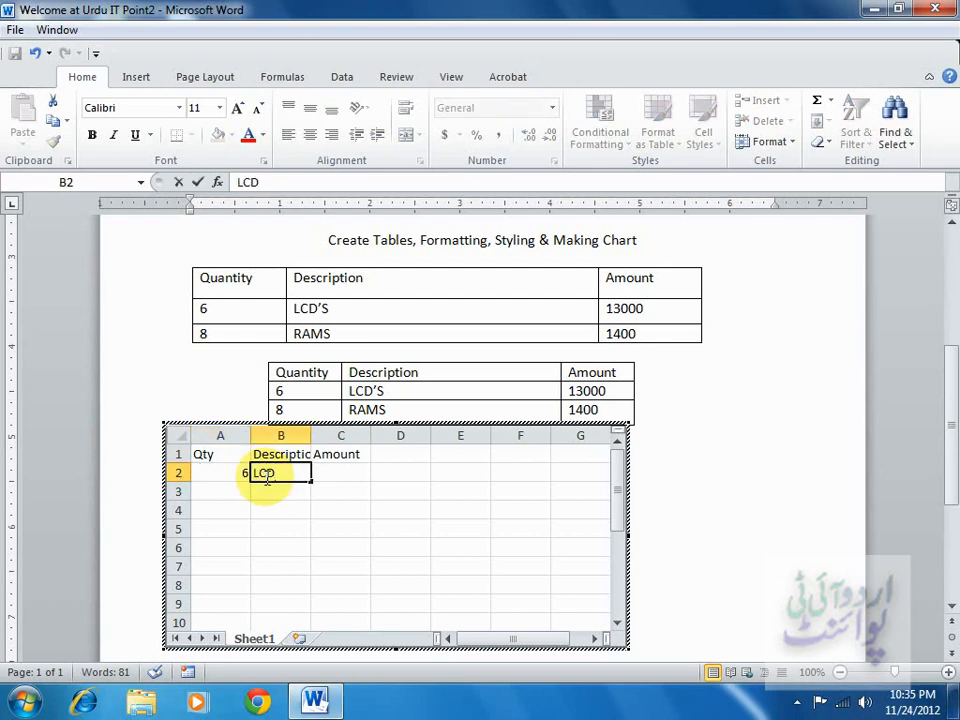
text('S)
key(Tab)
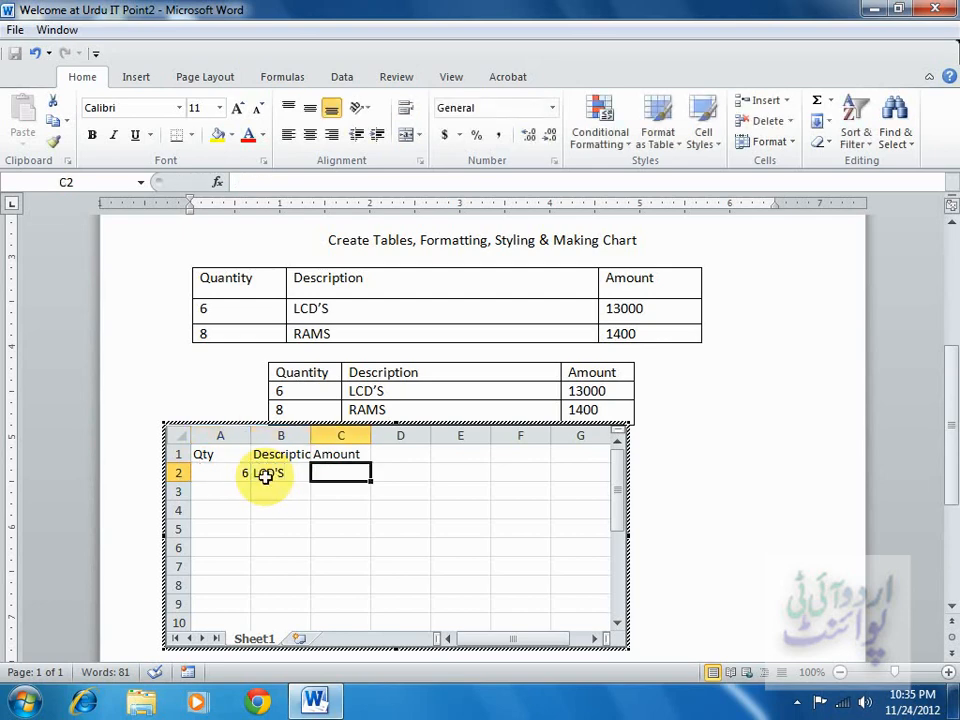
text(13000)
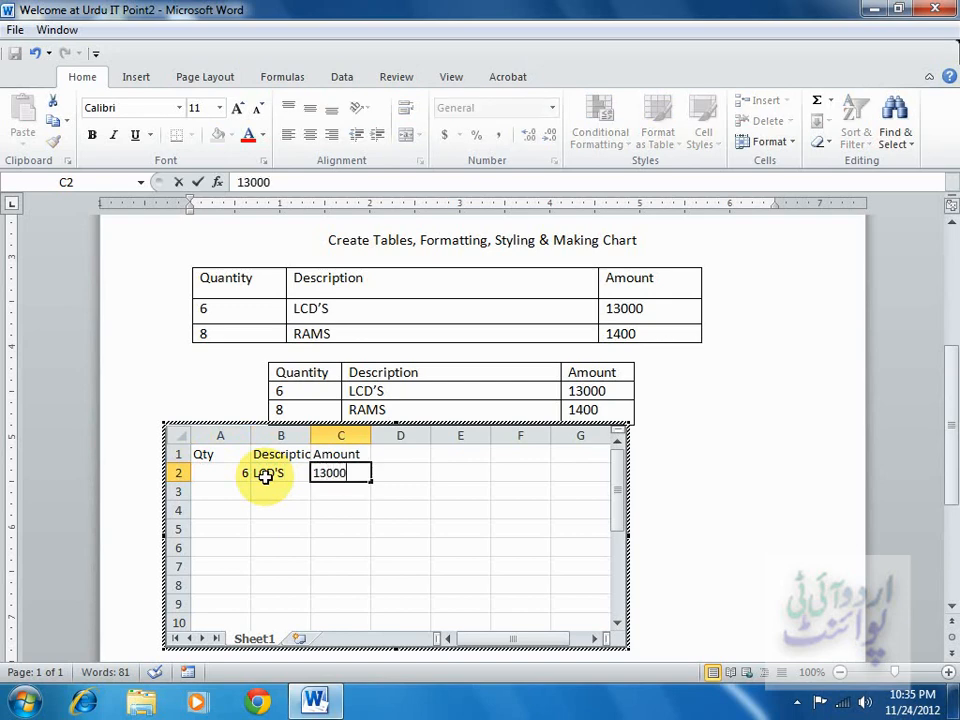
key(Return)
- Fill row 3 of the spreadsheet with 8, RAMS and 1400
text(8)
key(Tab)
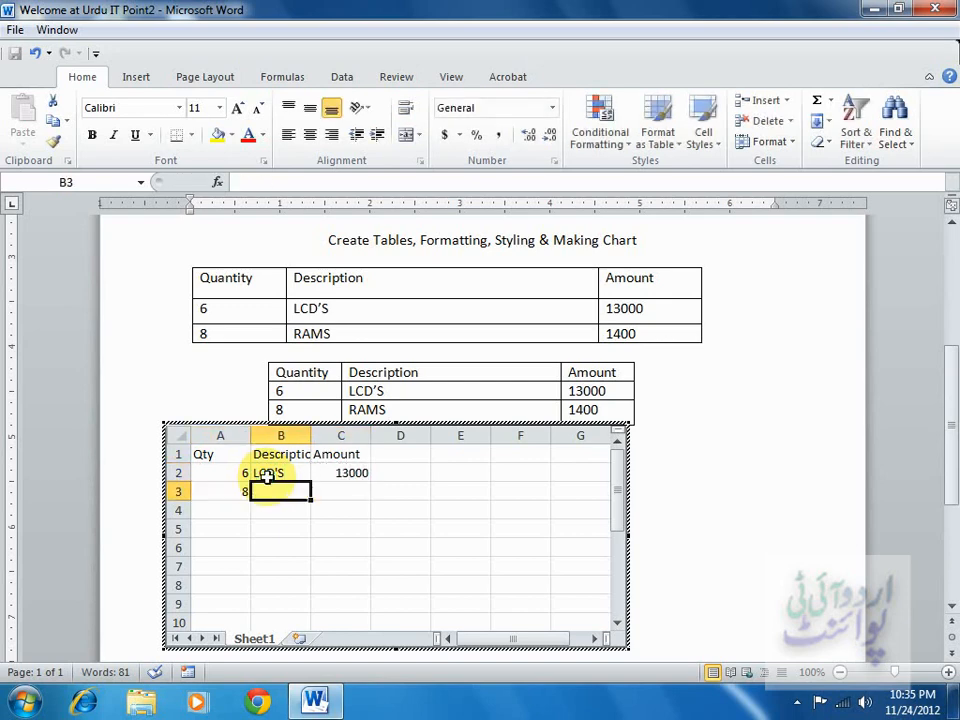
text(r)
key(BackSpace)
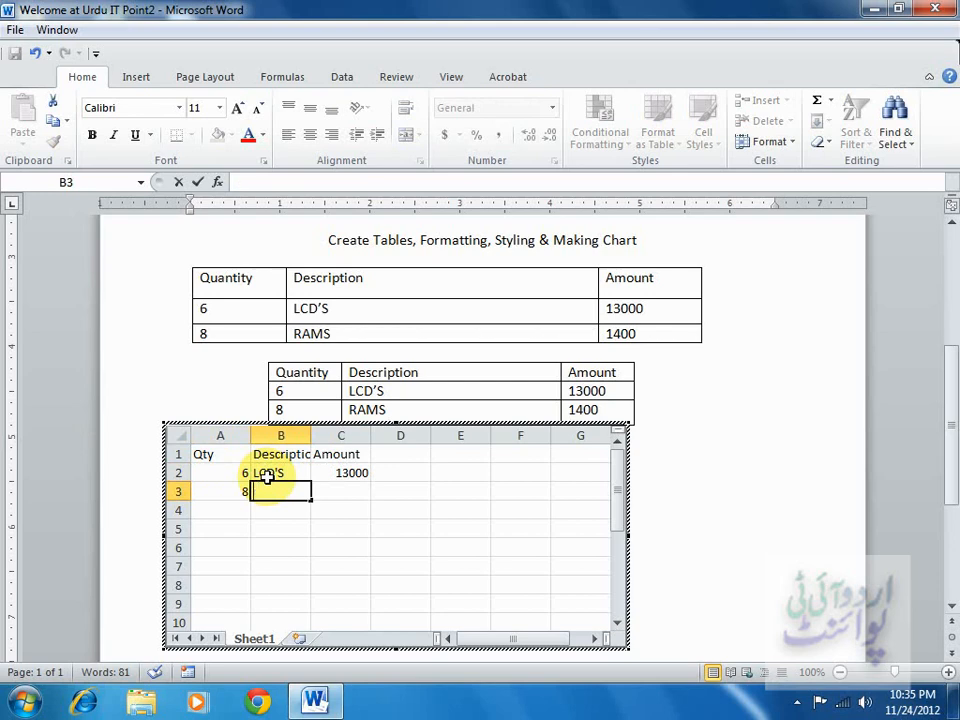
text(RAMS)
key(Tab)
text(1400)
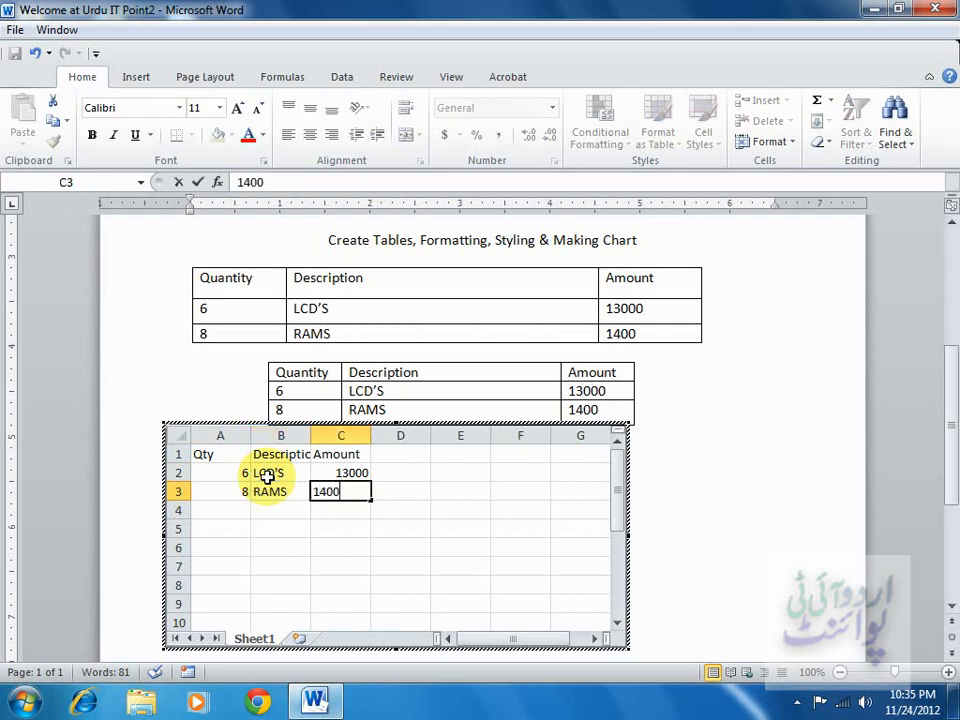
key(Tab)
- Add the header Total in cell D1, beside the Amount header
key(Left)
key(Up)
key(Right)
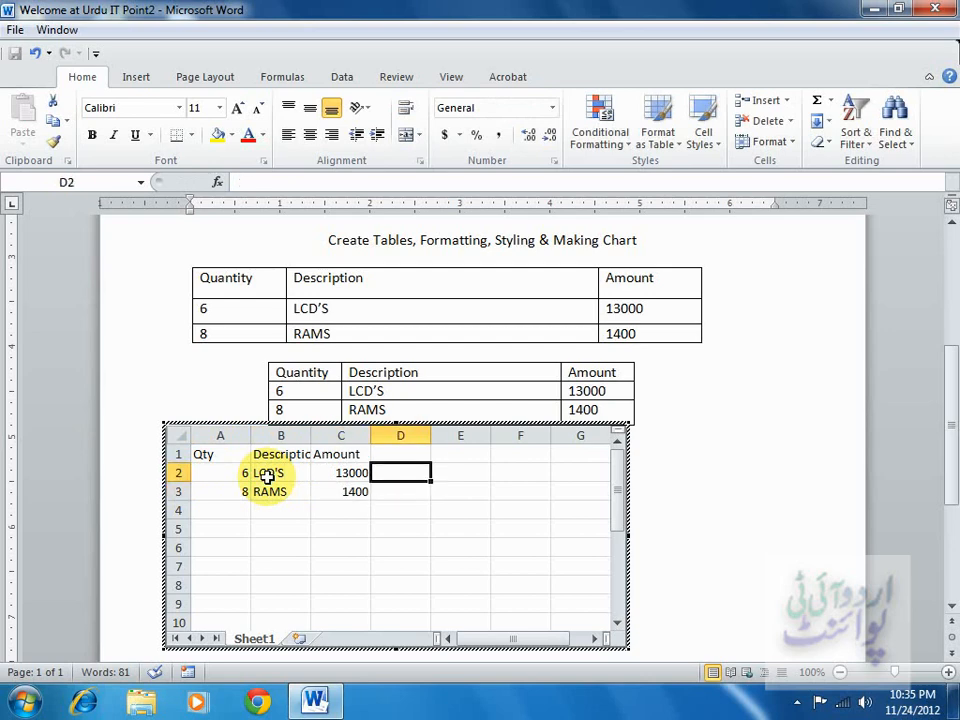
key(Up)
key(Left)
key(Right)
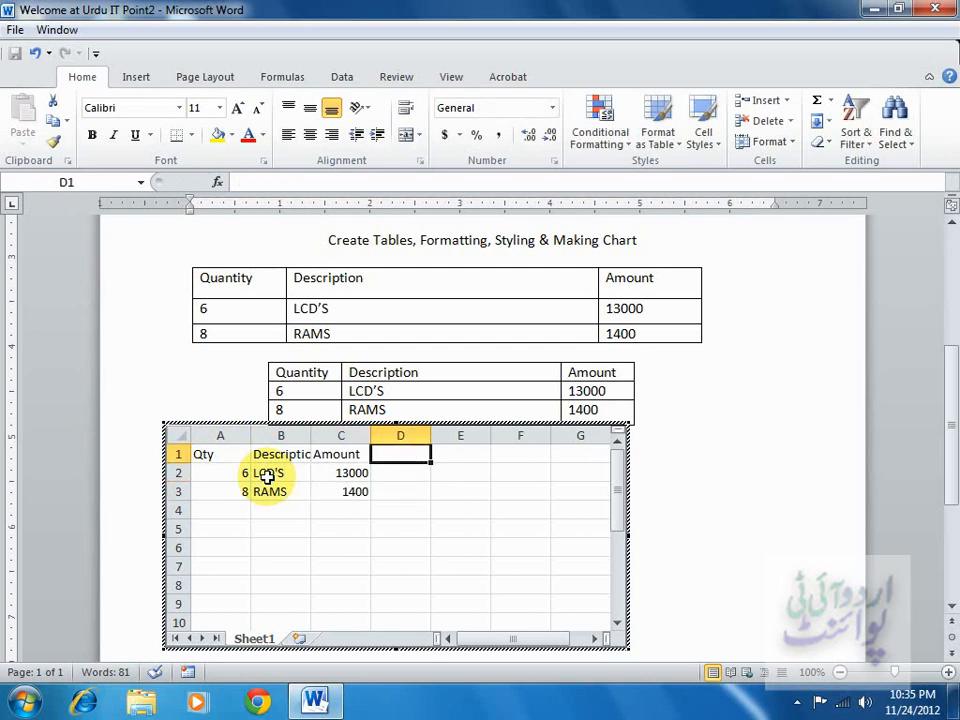
text(tO)
key(BackSpace)
key(BackSpace)
text(T)
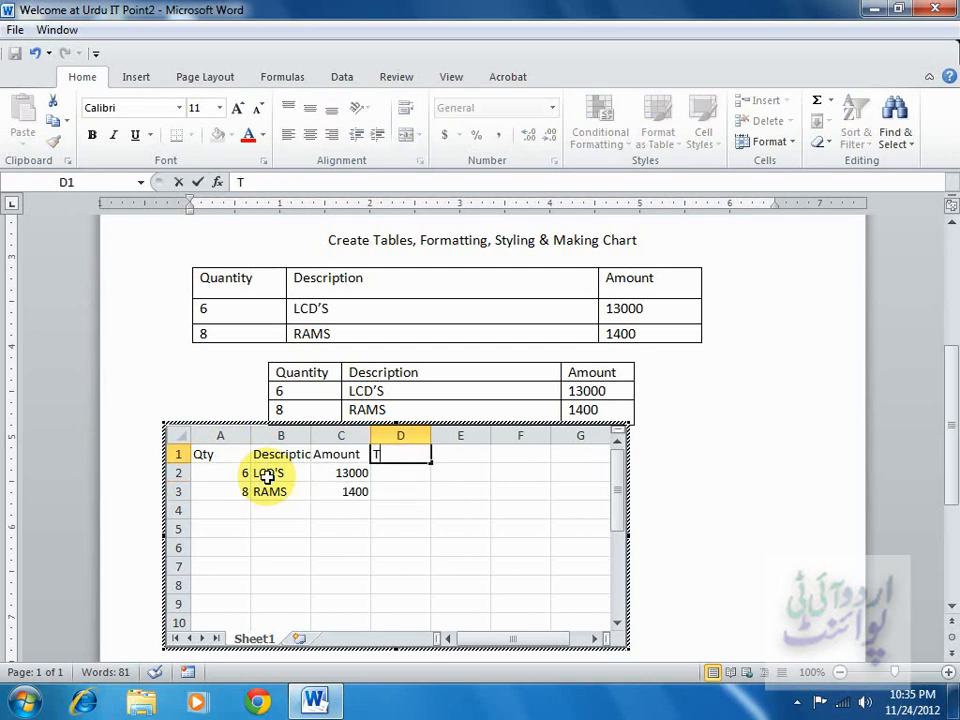
text(otal)
key(Return)
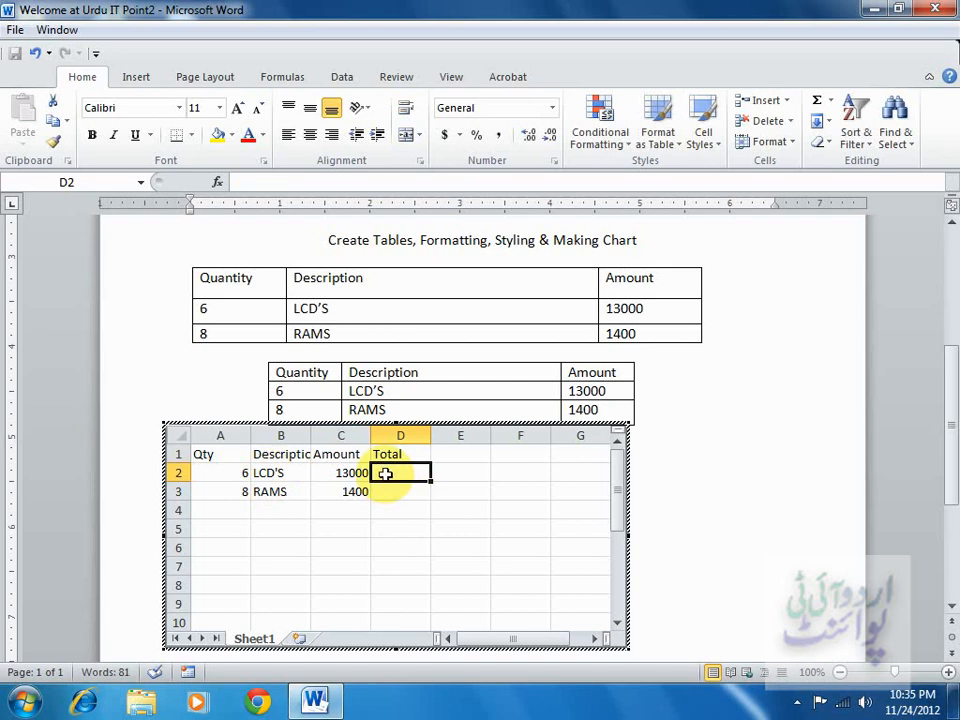
- Calculate the total in D2 with the formula =C2*A2 and fill it down to D3
text(=)
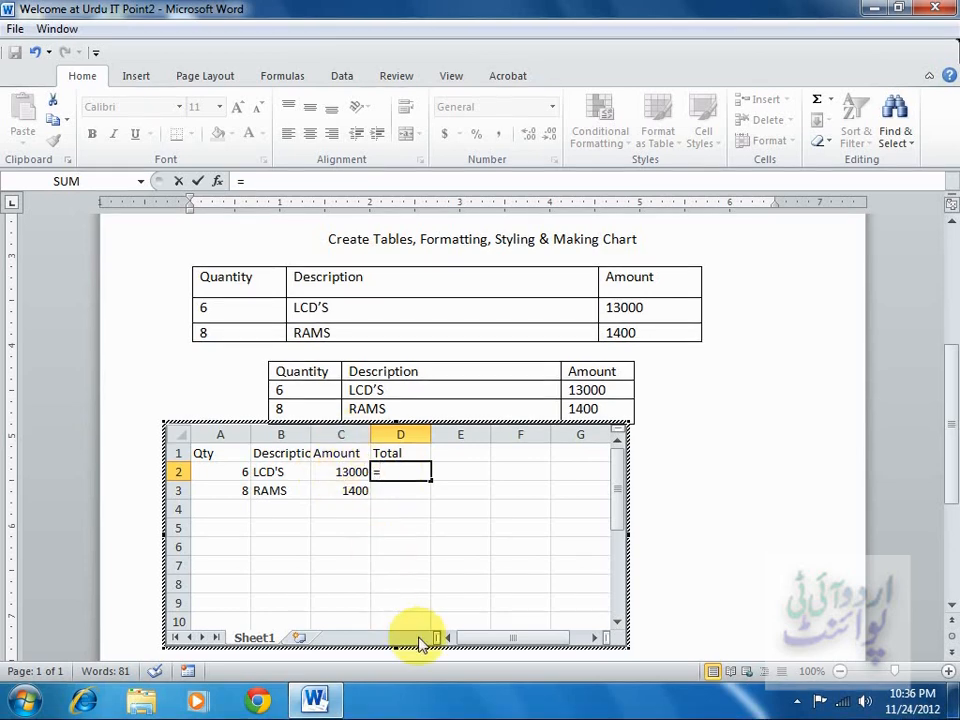
text(c)
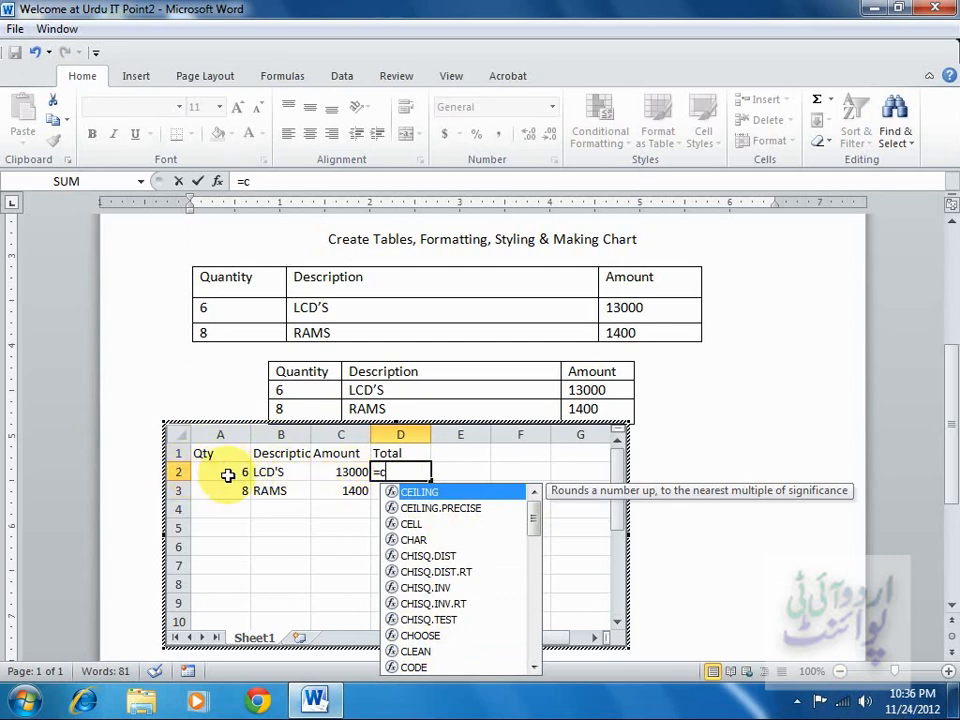
text(2)
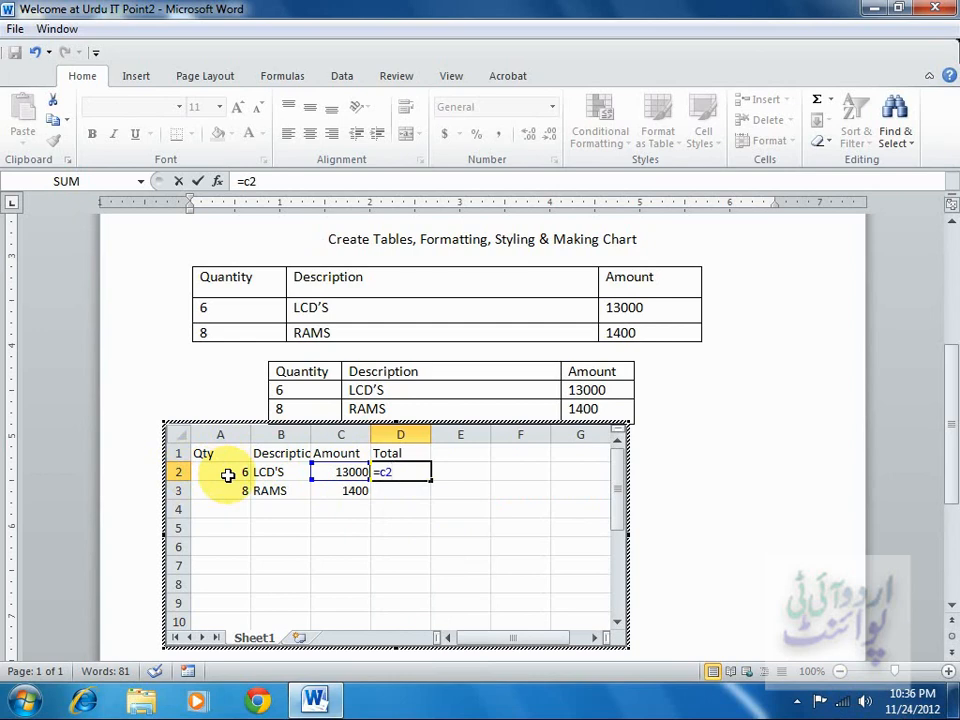
text(*)
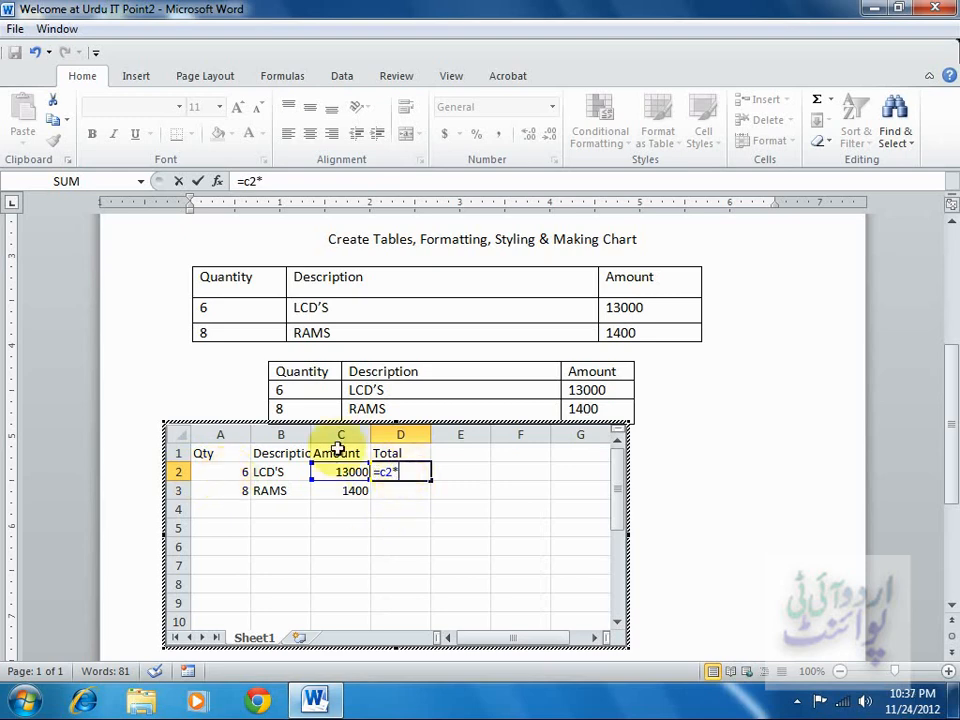
click(215, 472)
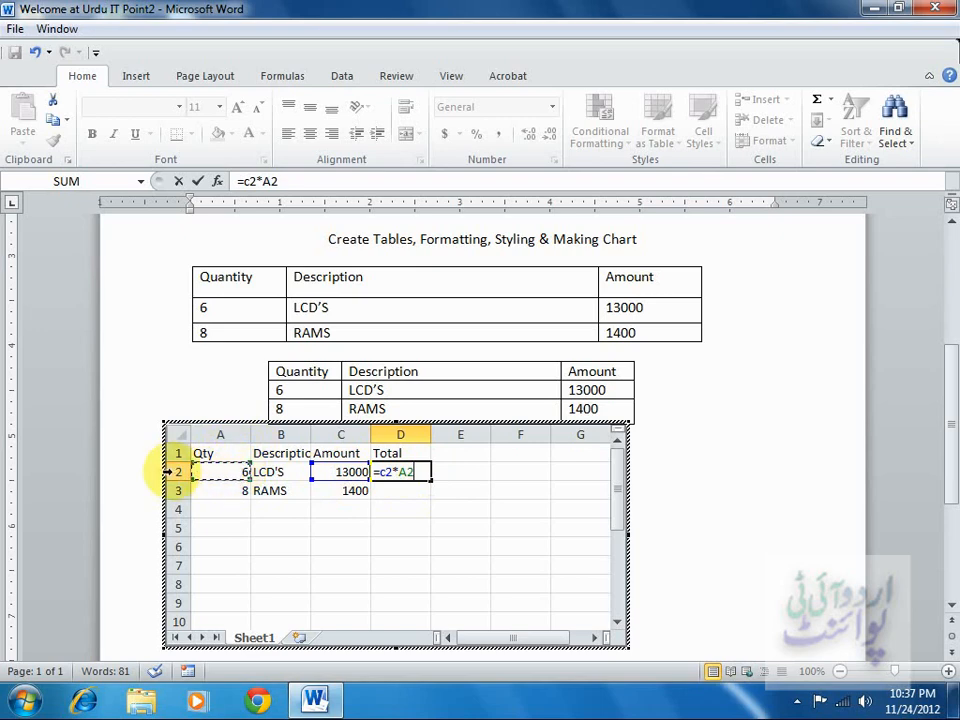
key(Return)
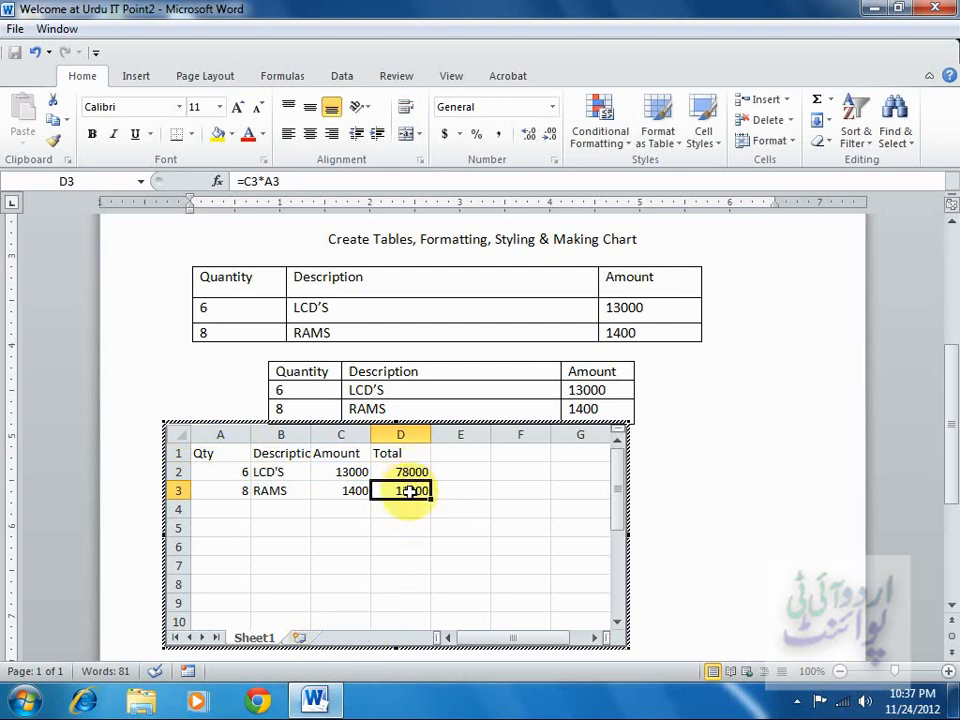
- Write the note "Ctrl + D" in cell D6 of the spreadsheet and return to cell D3
click(377, 551)
text(Ct)
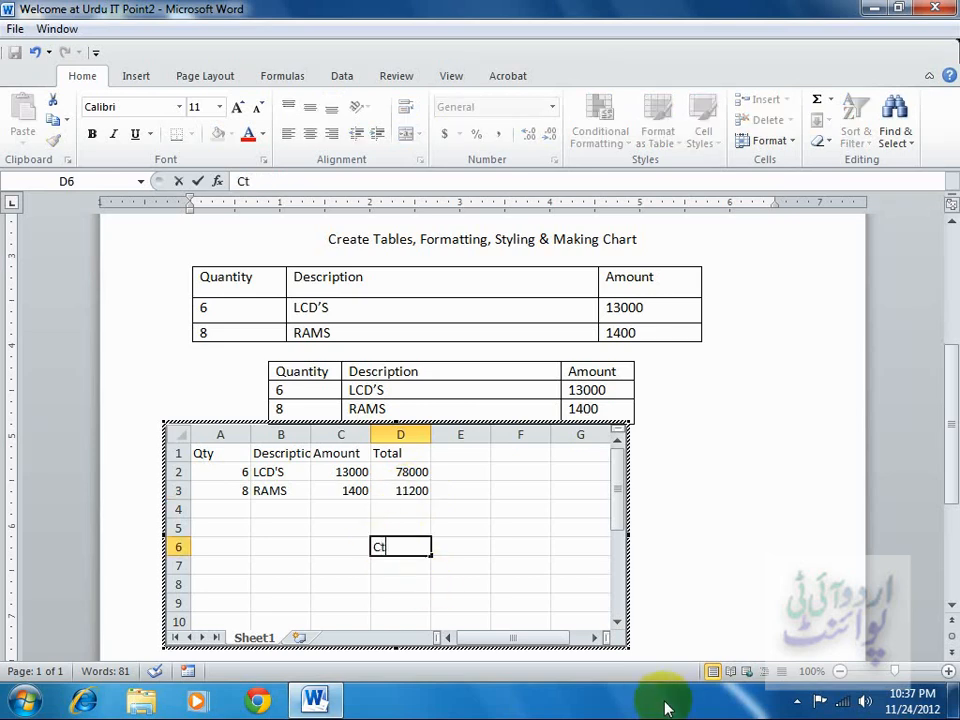
text(rl + D)
key(Tab)
key(Up)
key(Up)
key(Up)
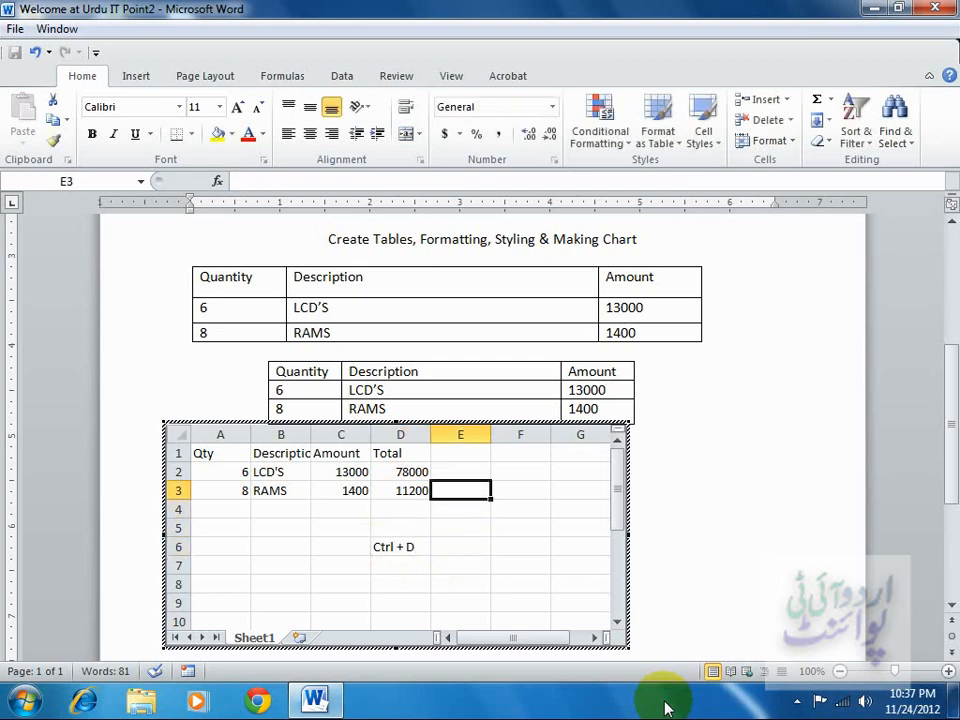
key(Left)
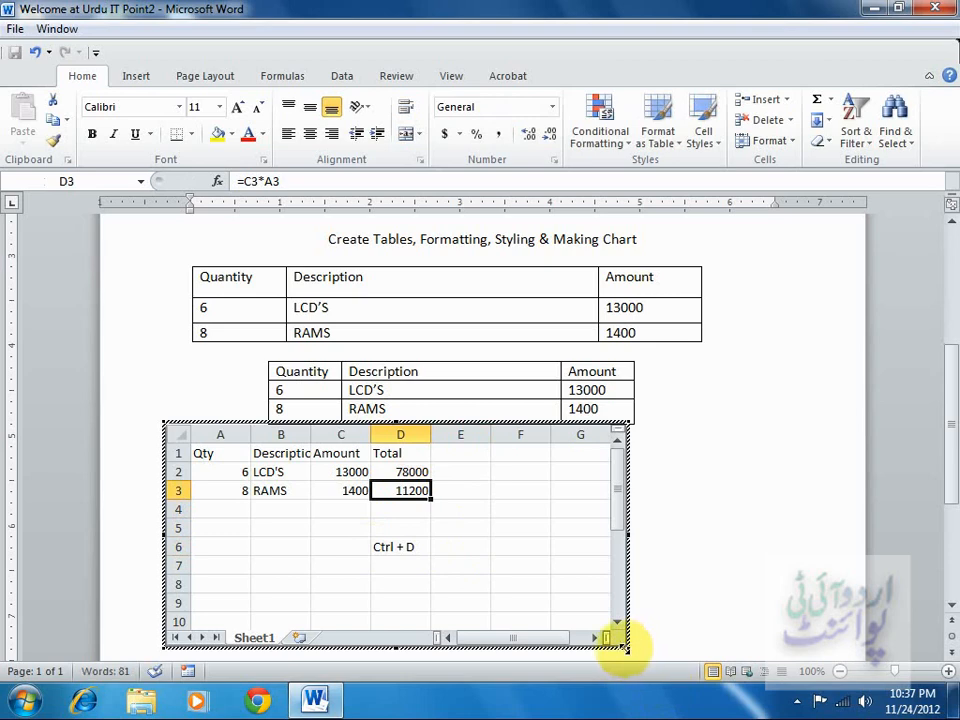
- Crop the embedded spreadsheet to cells A1:D3 and adjust the widths of columns A to C to suit their contents
drag(626, 648, 452, 525)
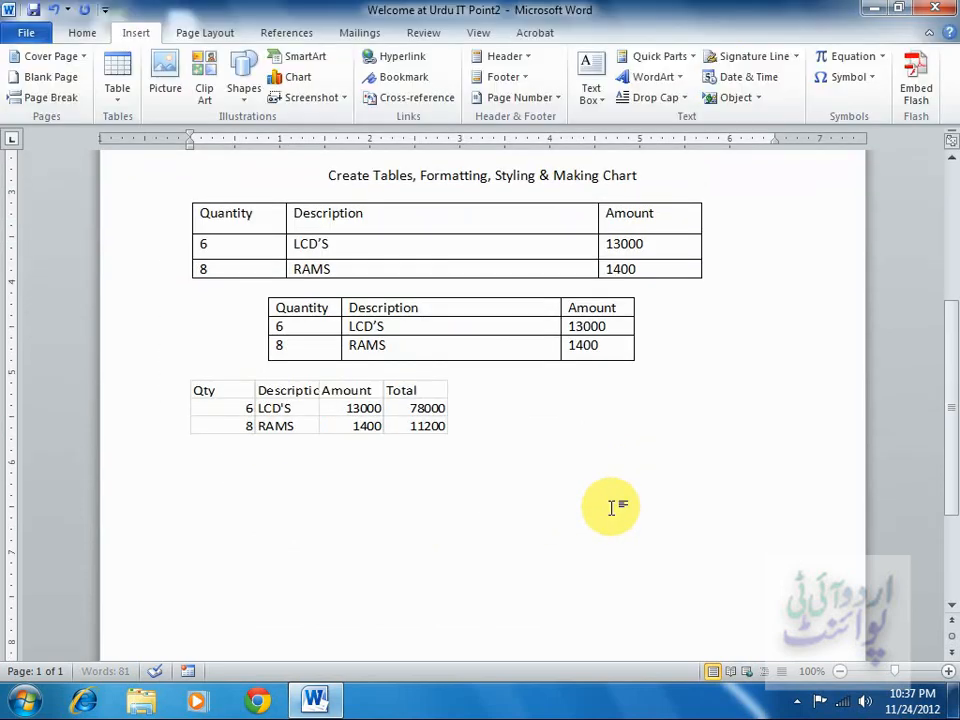
click(612, 507)
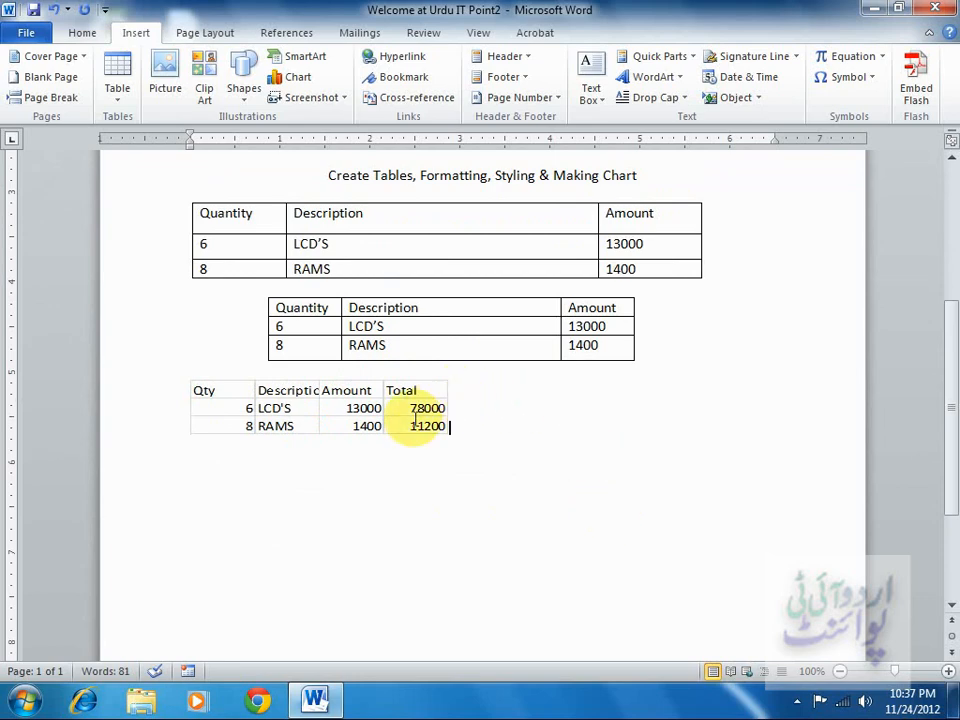
double_click(380, 415)
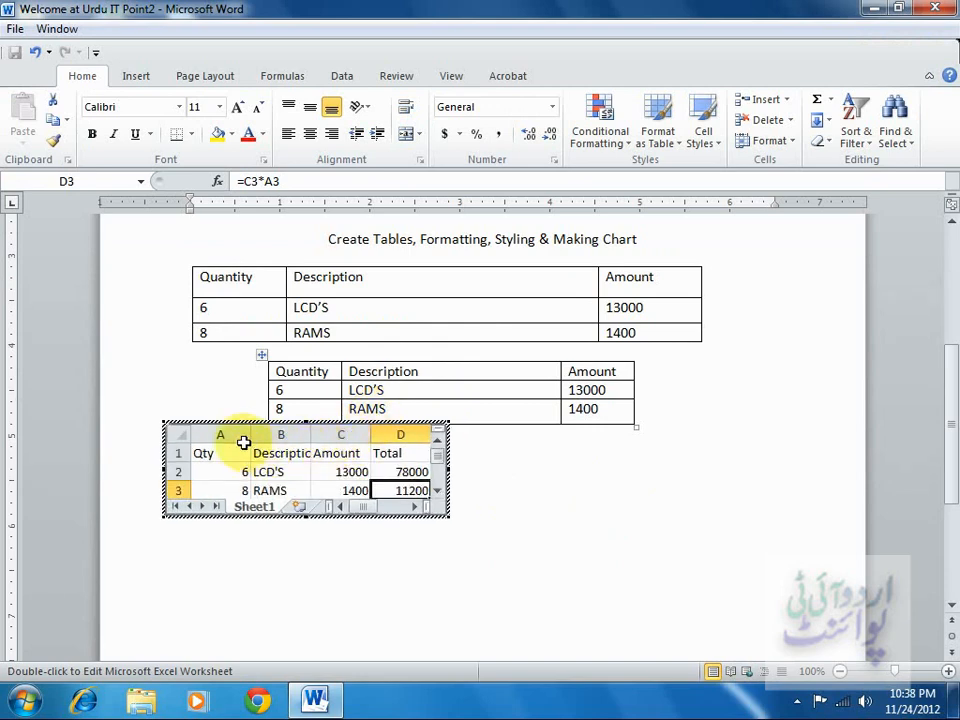
drag(252, 435, 231, 435)
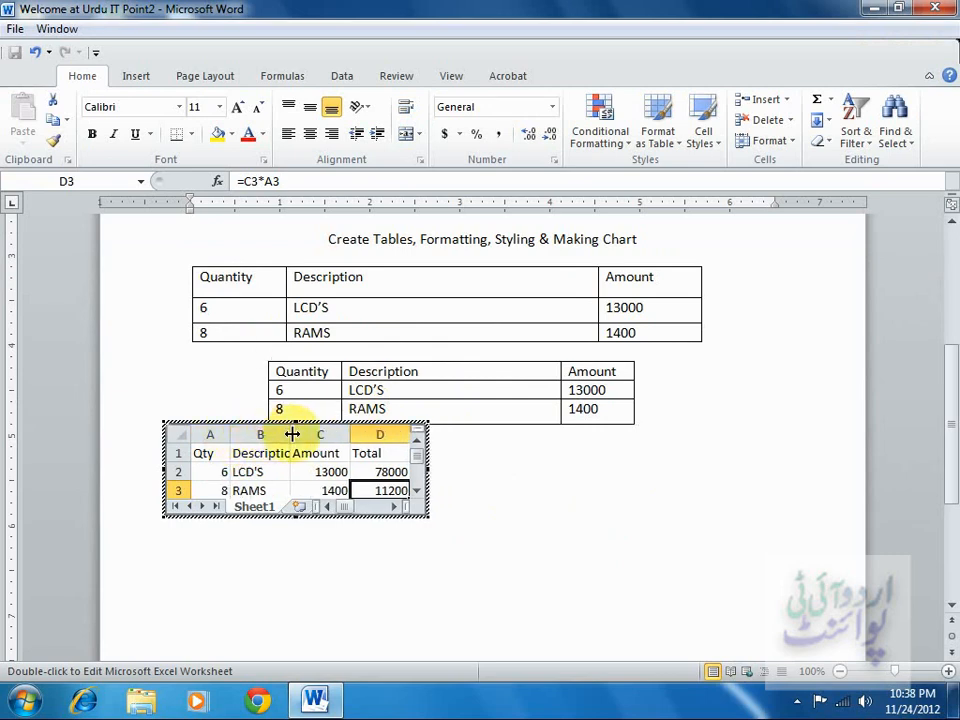
drag(290, 435, 306, 435)
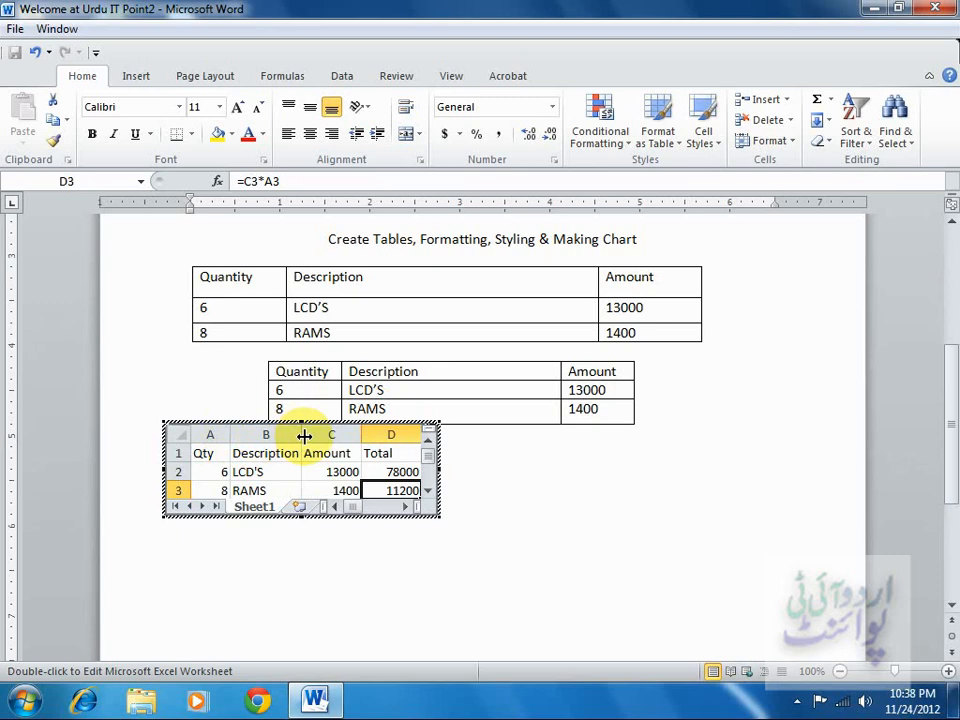
double_click(302, 436)
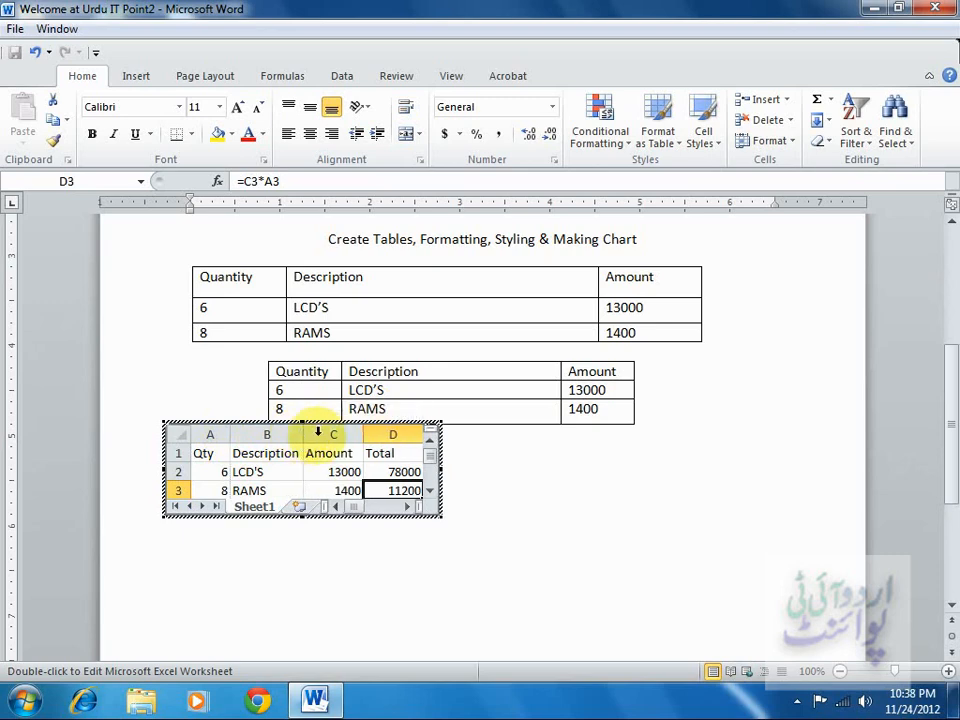
double_click(360, 434)
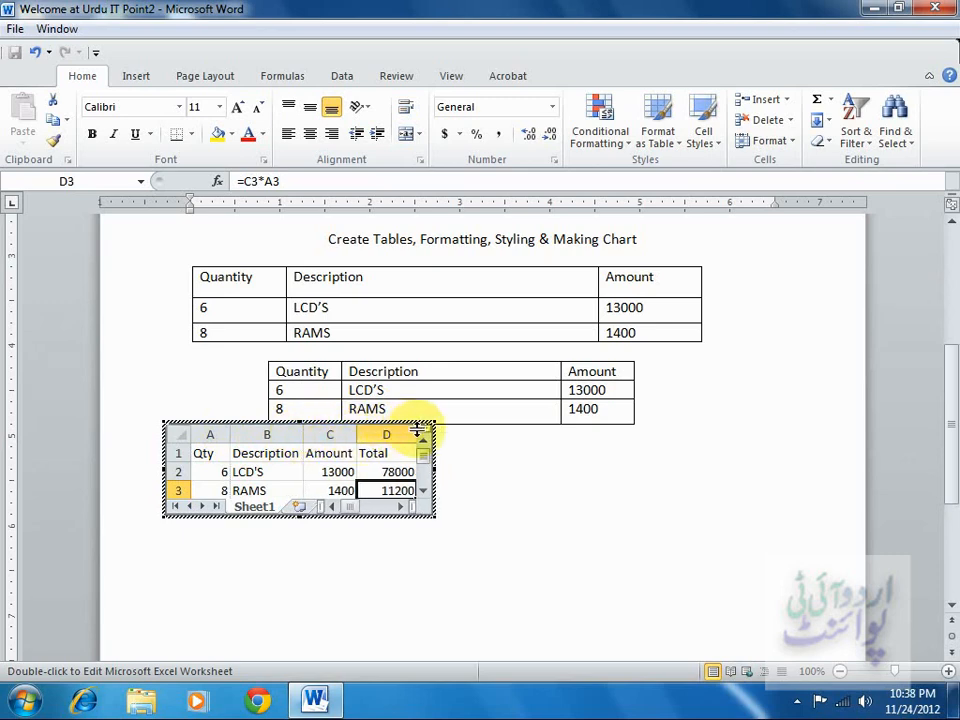
click(538, 476)
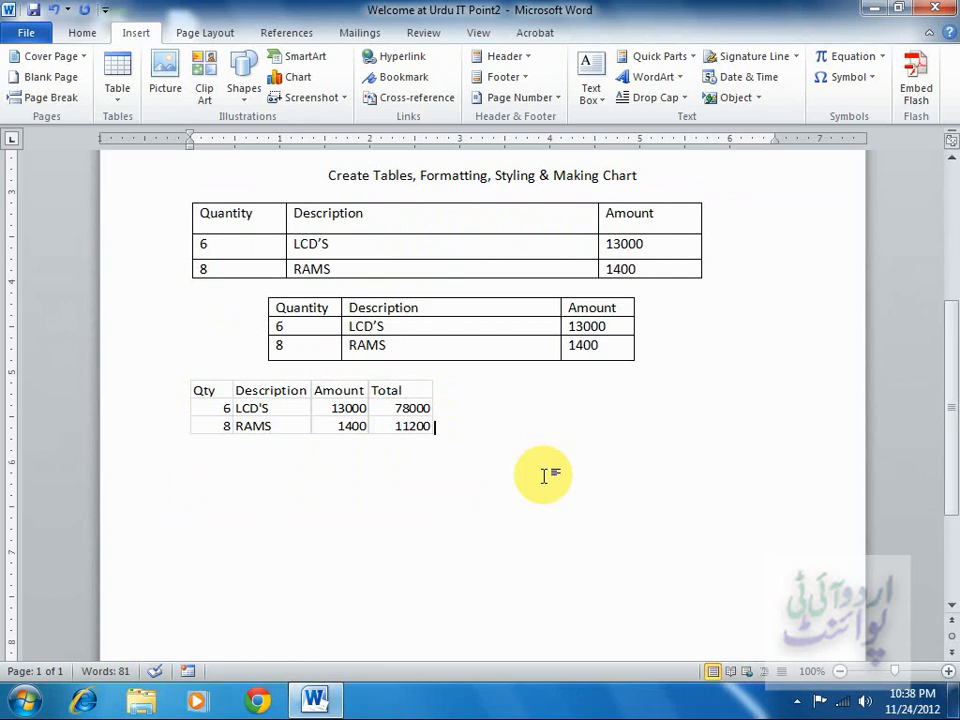
- Delete the embedded spreadsheet below the second table
click(363, 406)
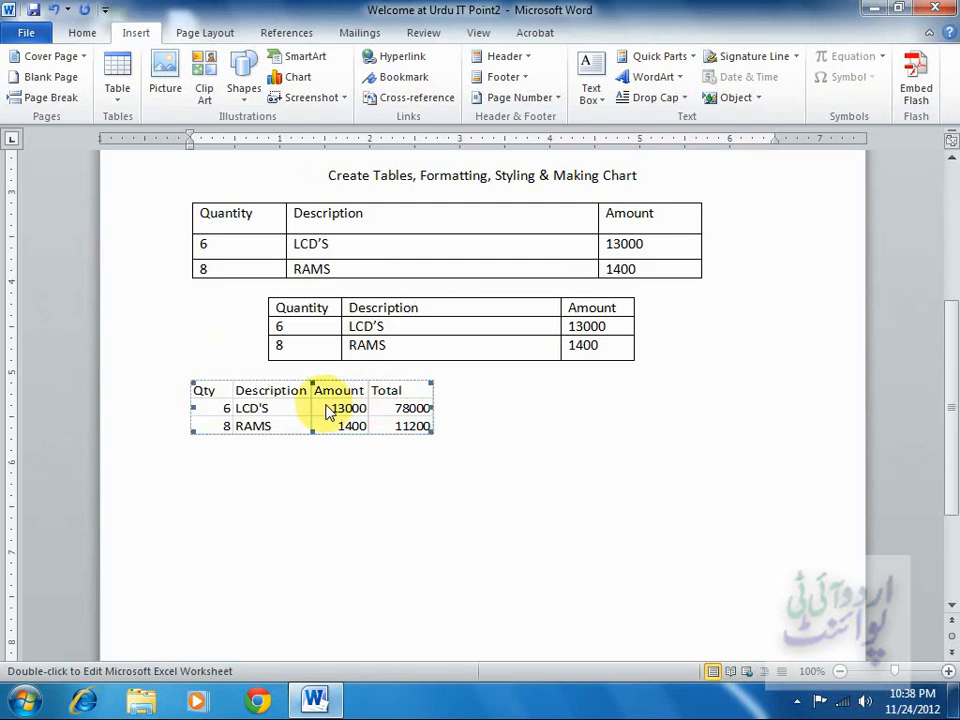
key(Delete)
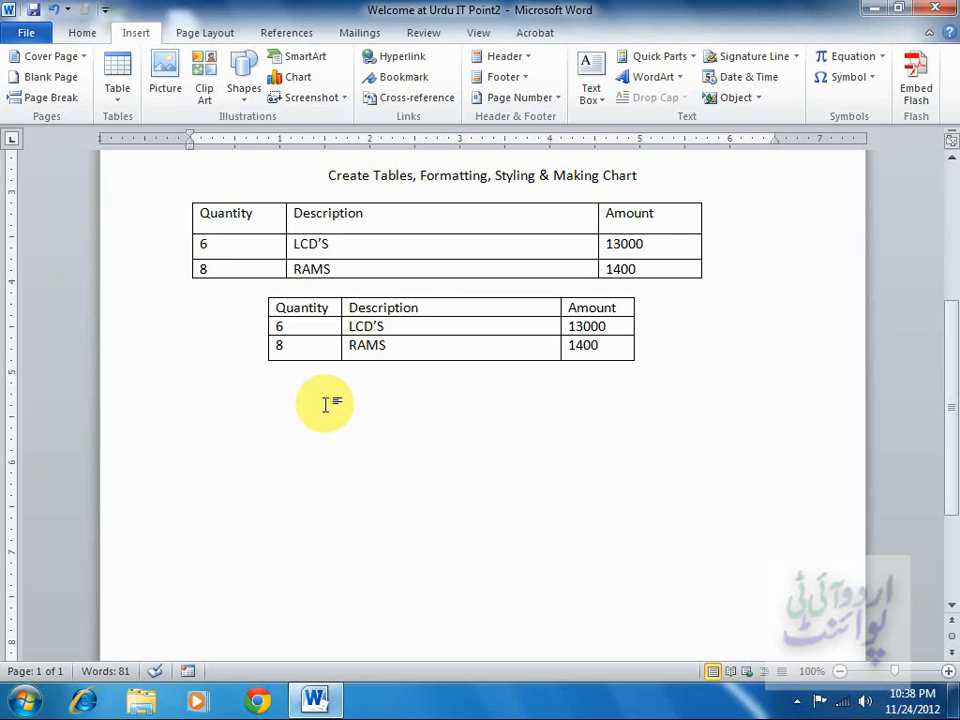
- Try out selecting rows, individual columns and the whole of the second table, and clear the selection
drag(953, 366, 949, 294)
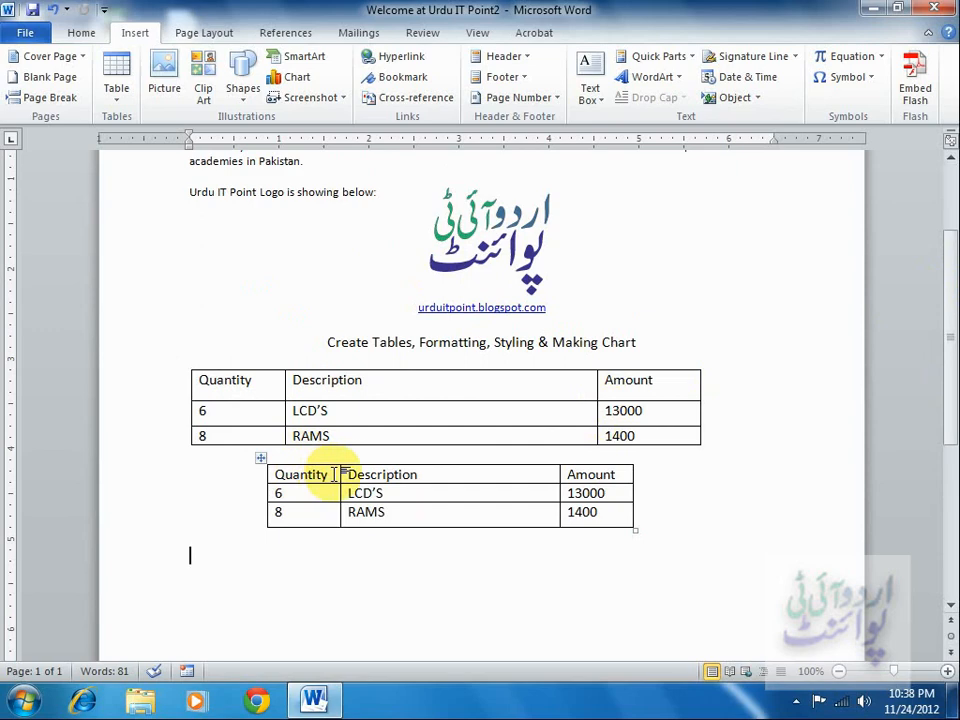
click(259, 474)
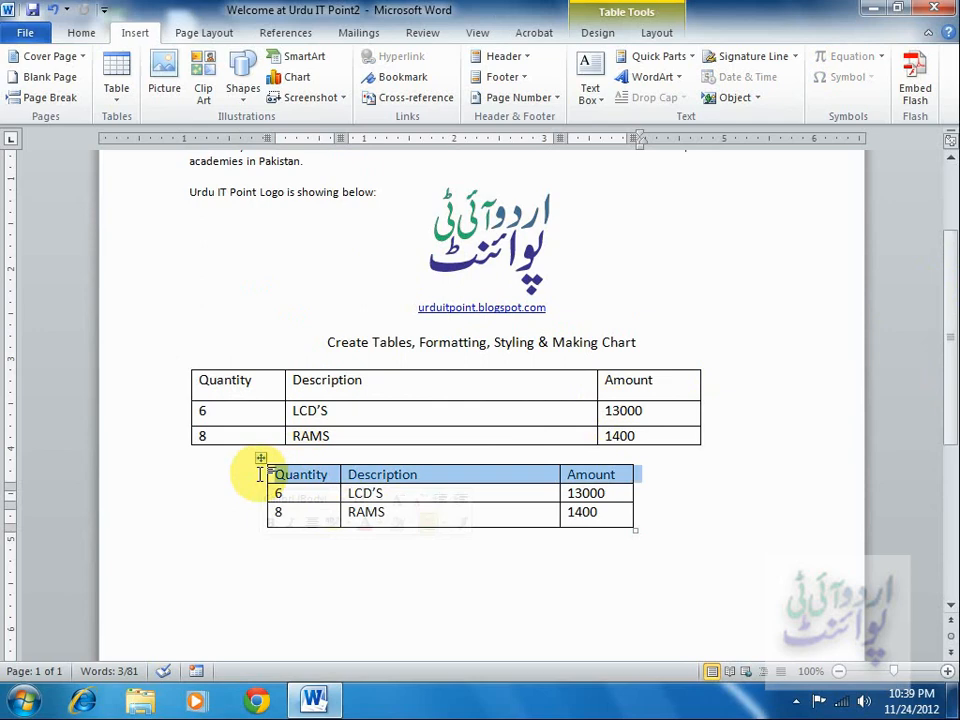
drag(259, 476, 258, 513)
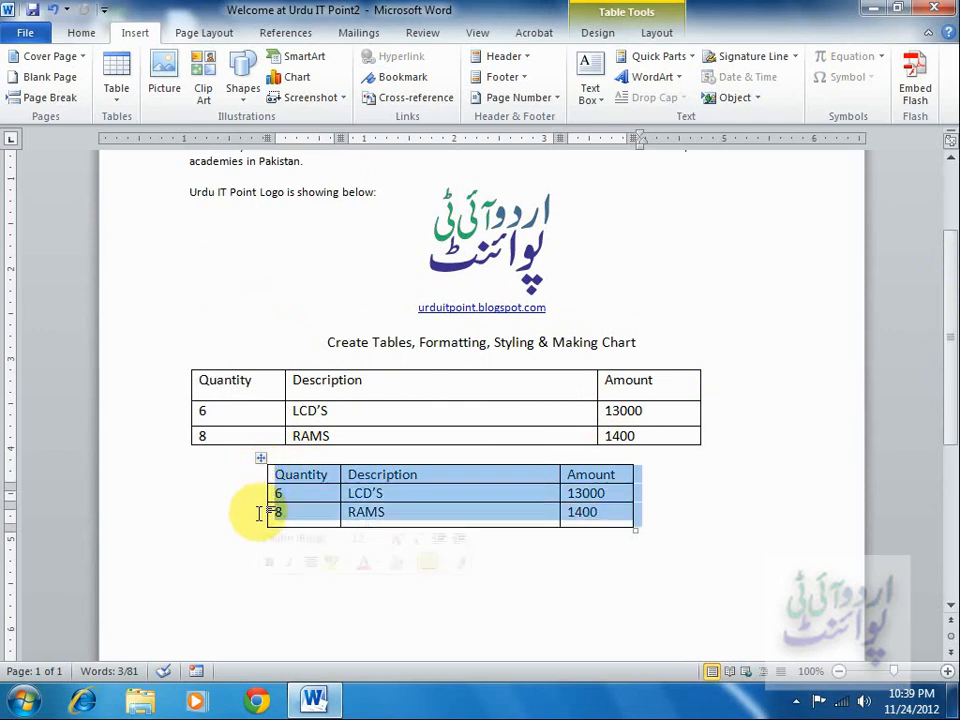
click(302, 475)
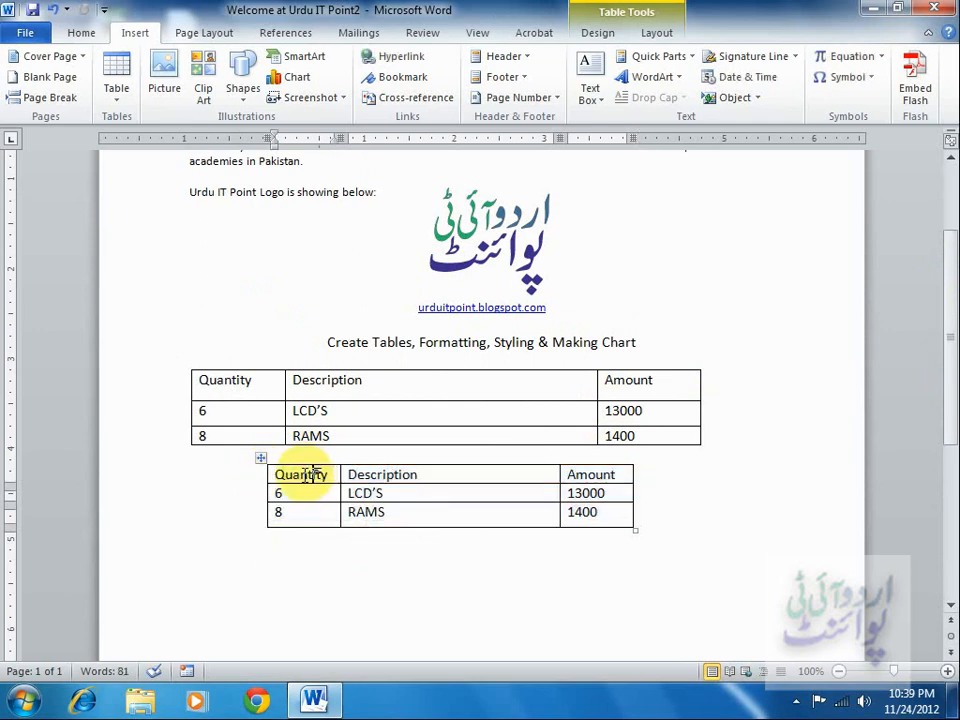
drag(305, 495, 308, 512)
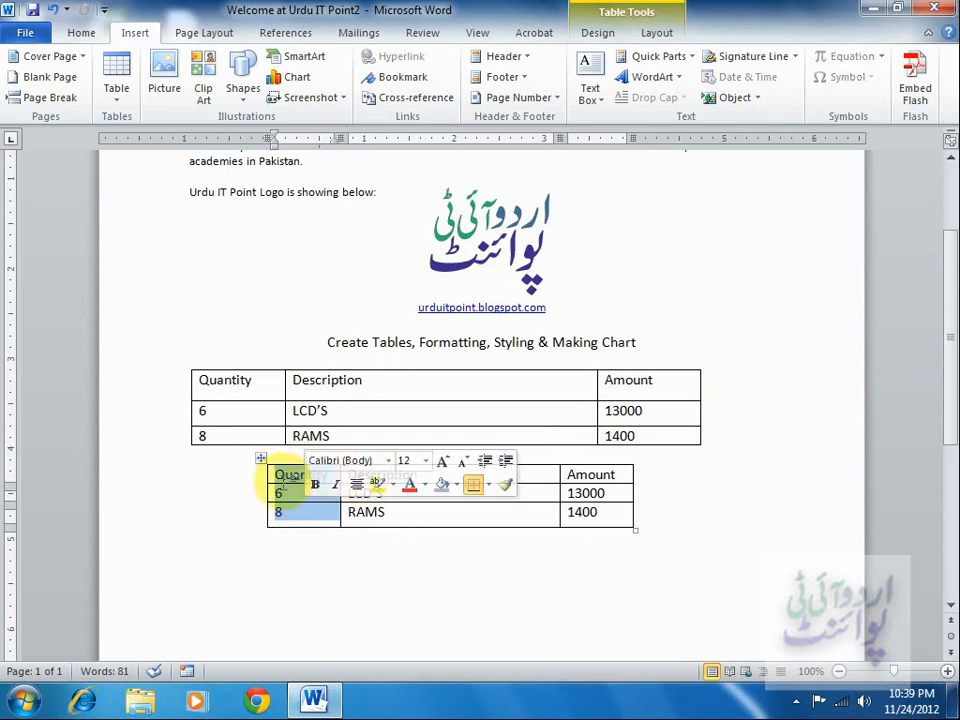
drag(573, 478, 574, 511)
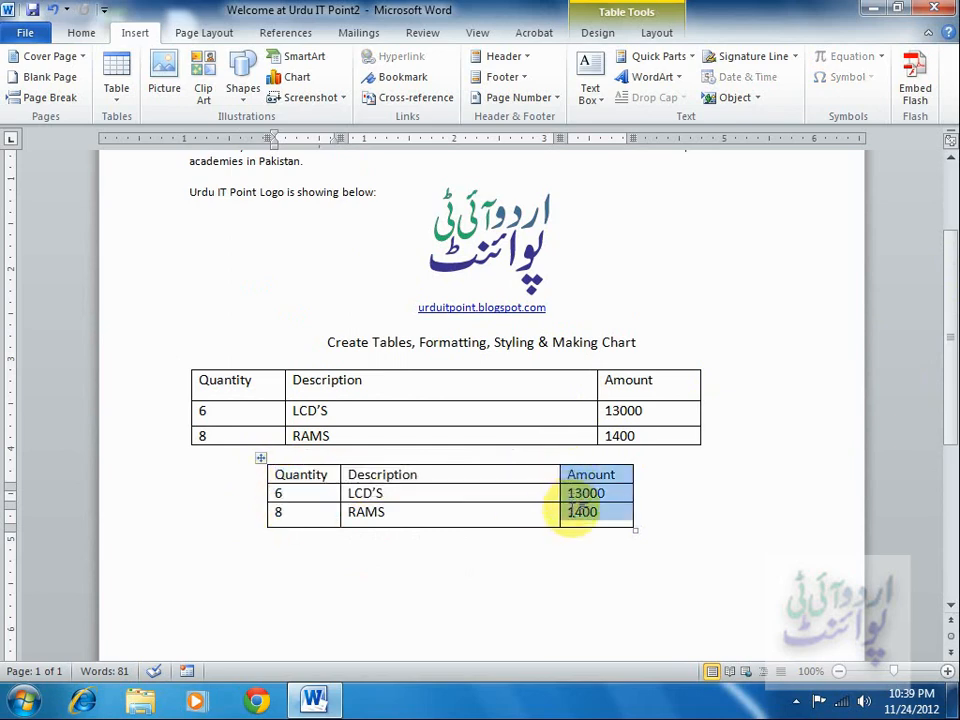
drag(470, 478, 469, 511)
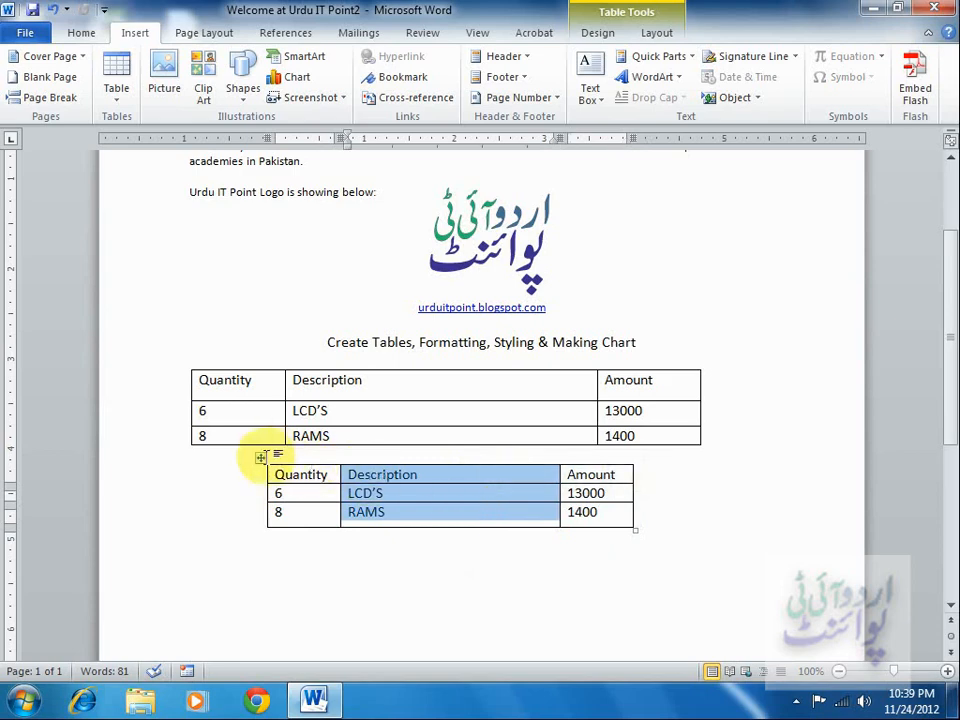
click(260, 458)
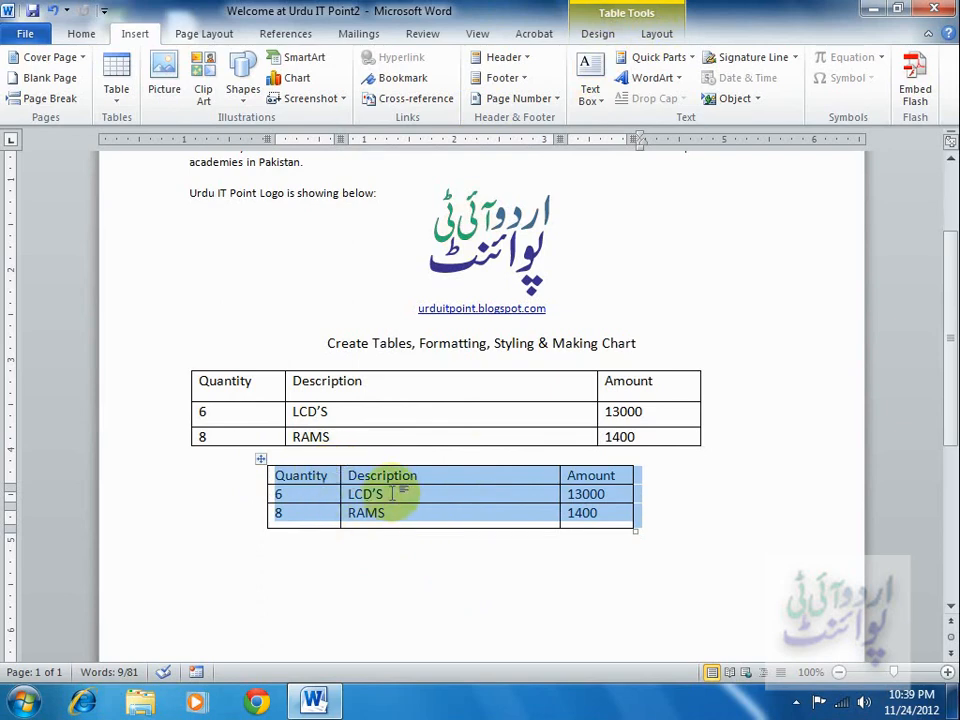
click(375, 572)
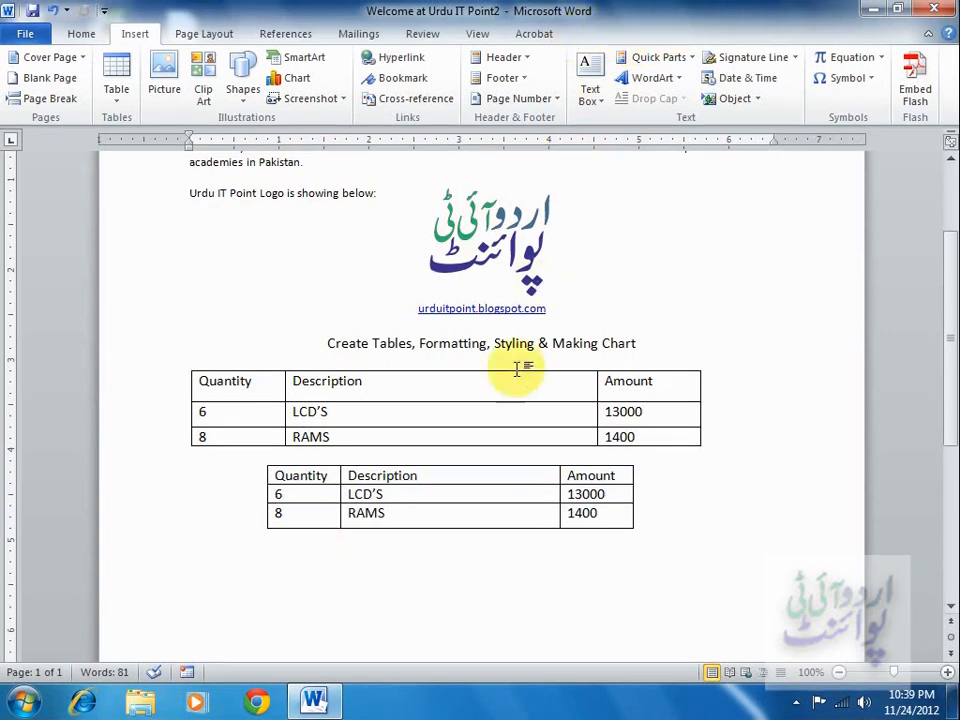
- Insert a blank column to the right of the Amount column in the second table
click(418, 489)
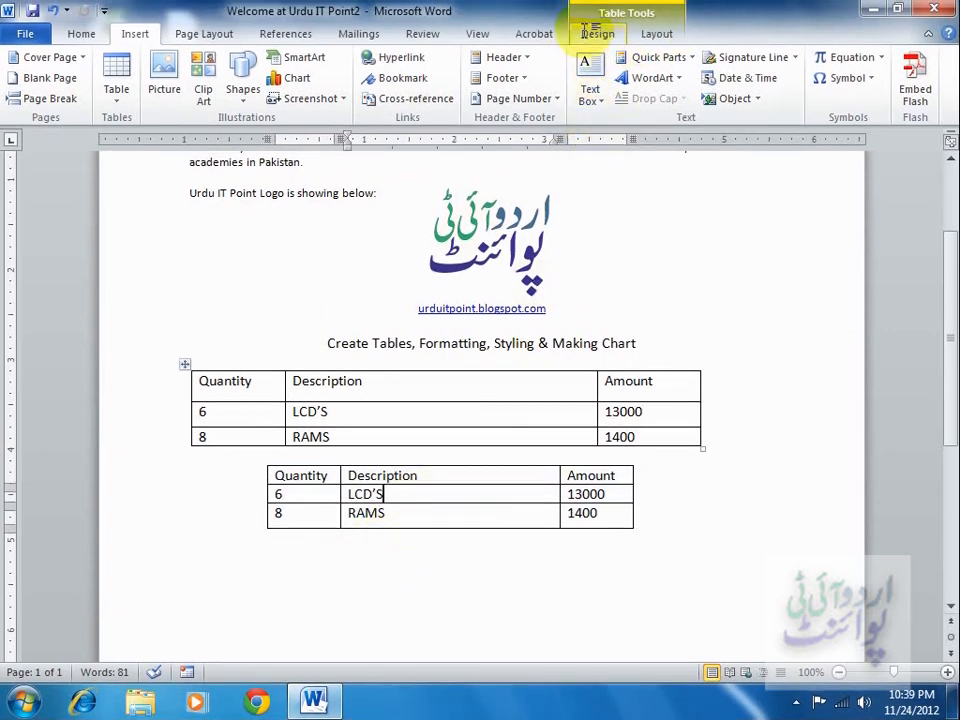
click(656, 33)
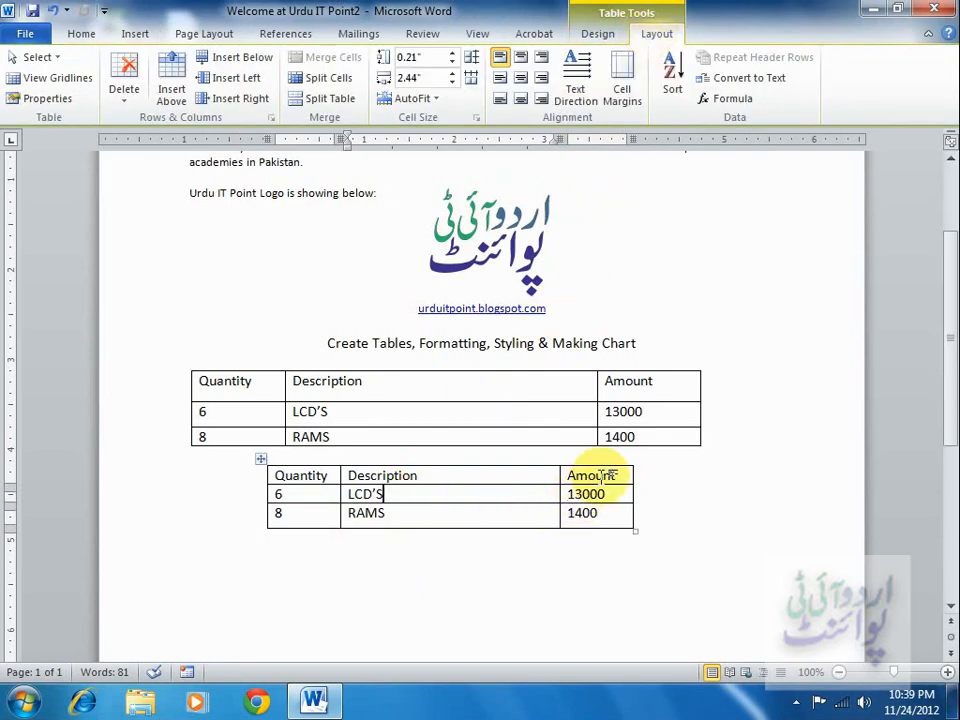
drag(595, 475, 616, 514)
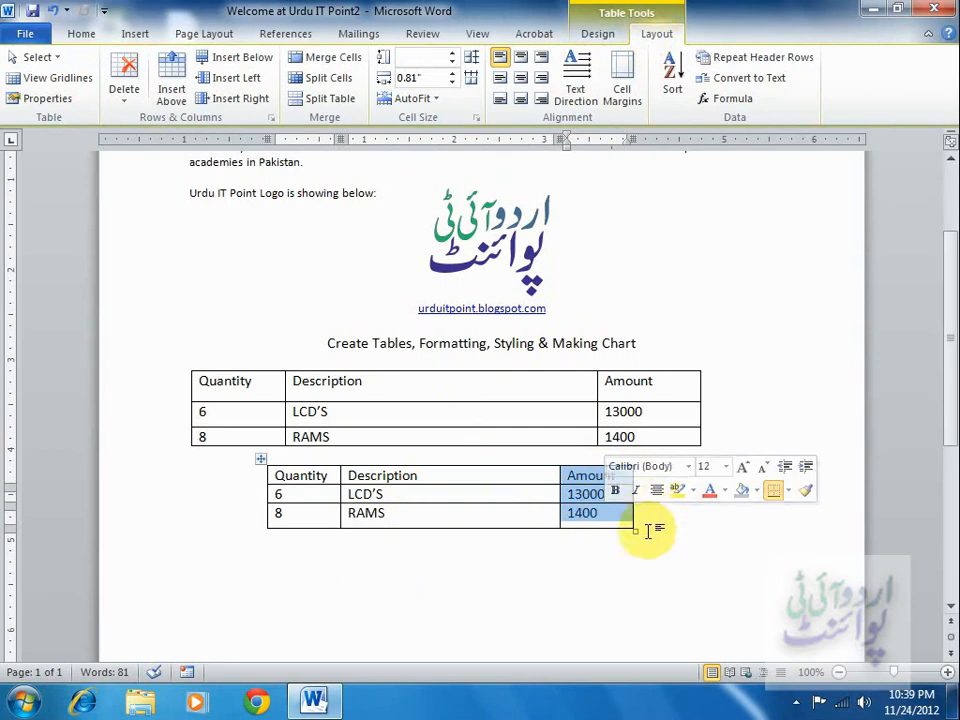
click(590, 474)
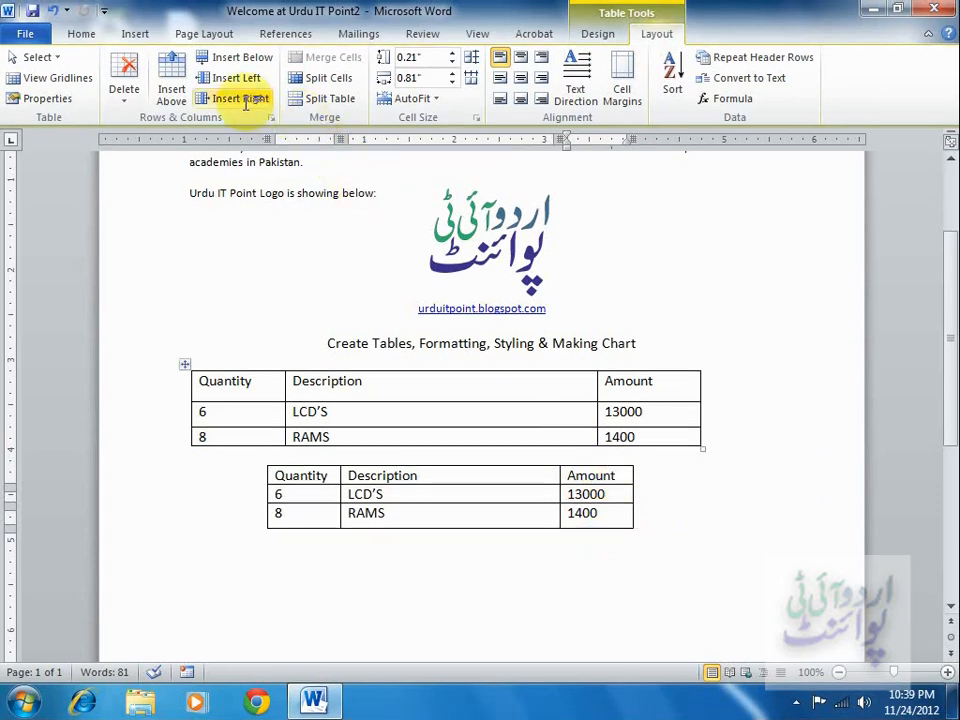
click(240, 98)
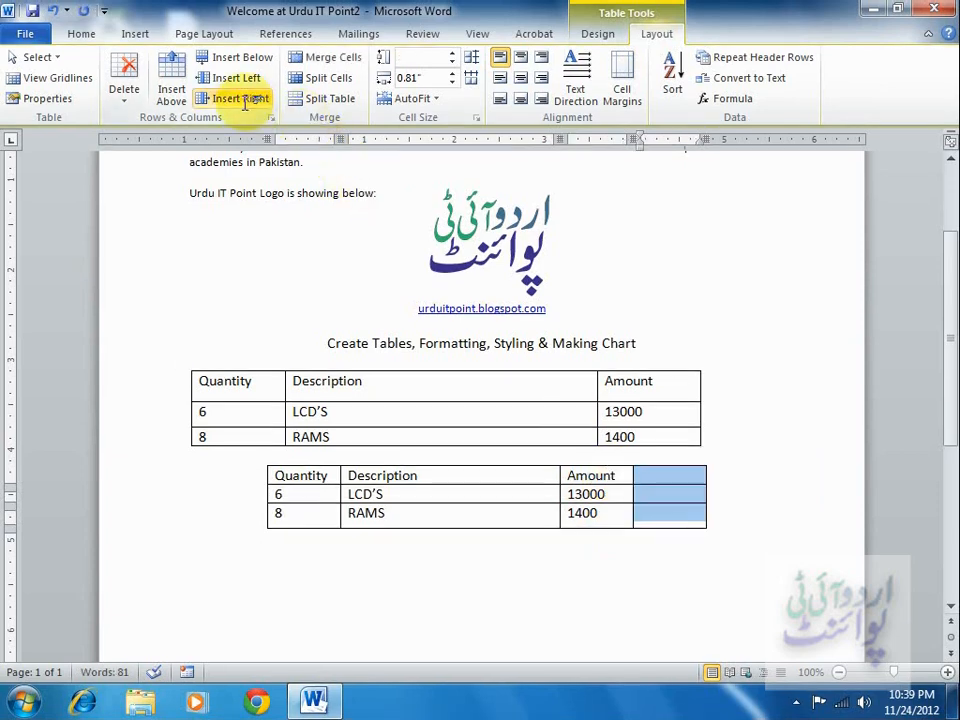
- Insert a blank column to the left of the Quantity column in the second table
click(670, 475)
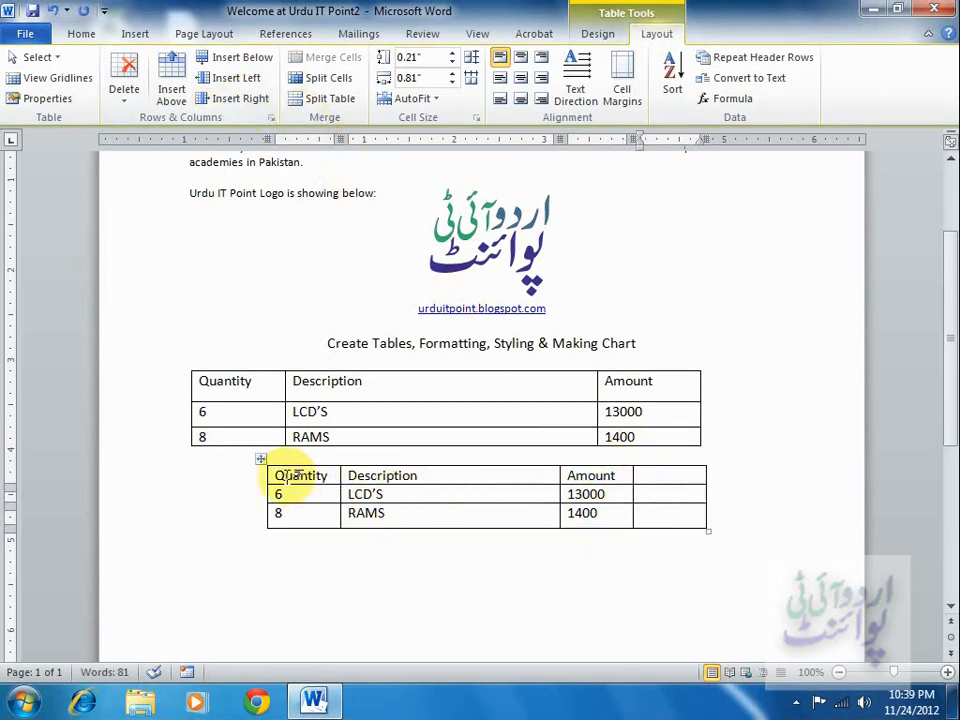
click(232, 78)
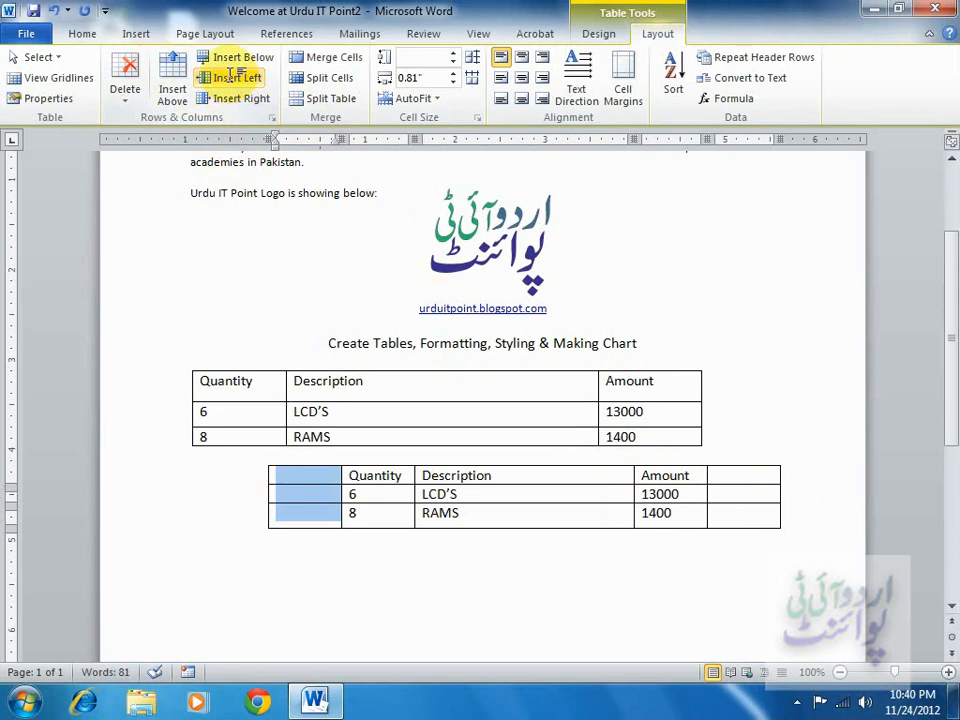
- Insert a blank row below the LCD'S row and another above the RAMS row in the second table
click(437, 494)
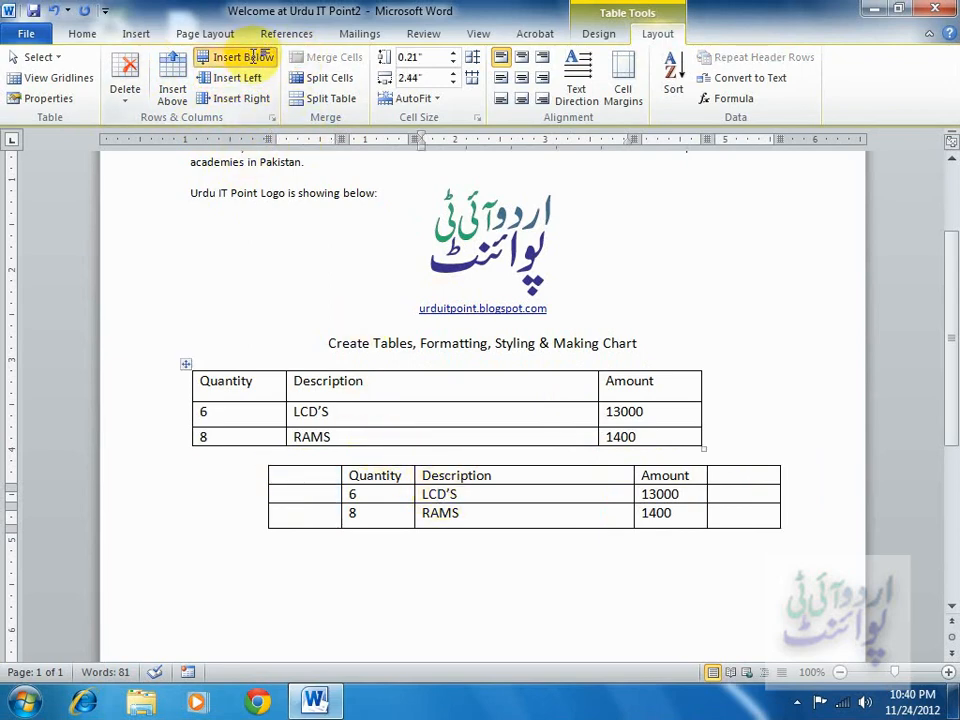
click(257, 57)
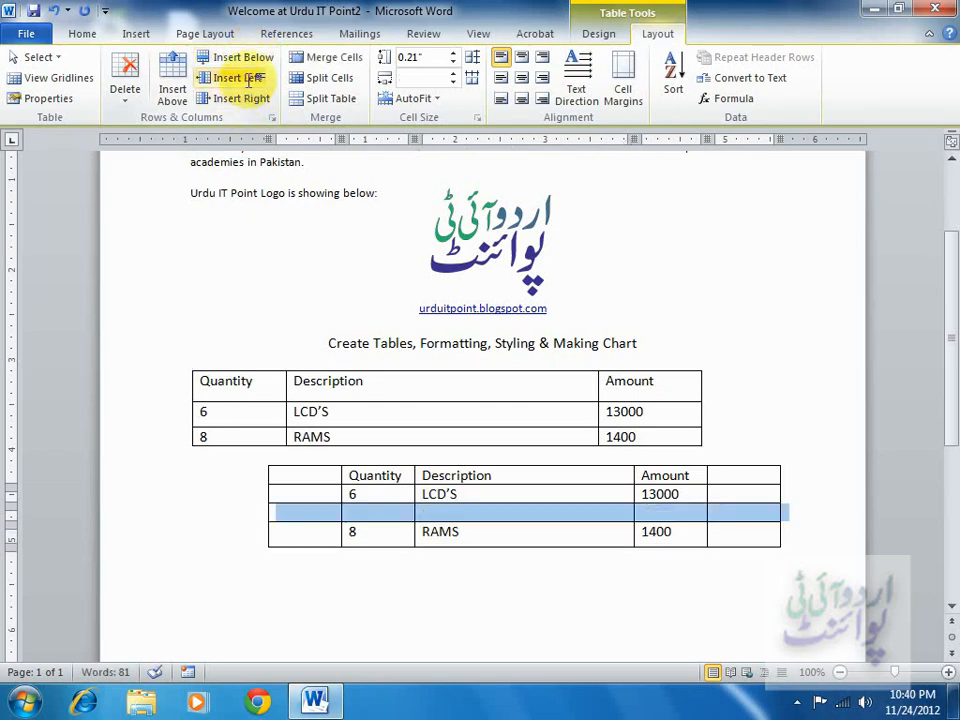
click(450, 533)
click(170, 86)
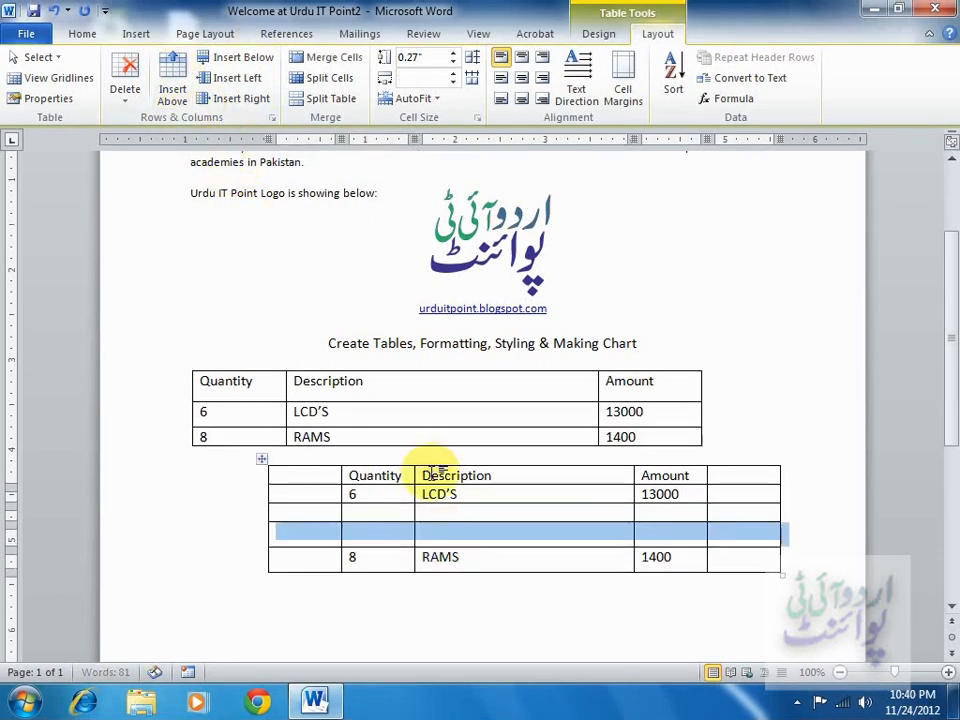
click(467, 531)
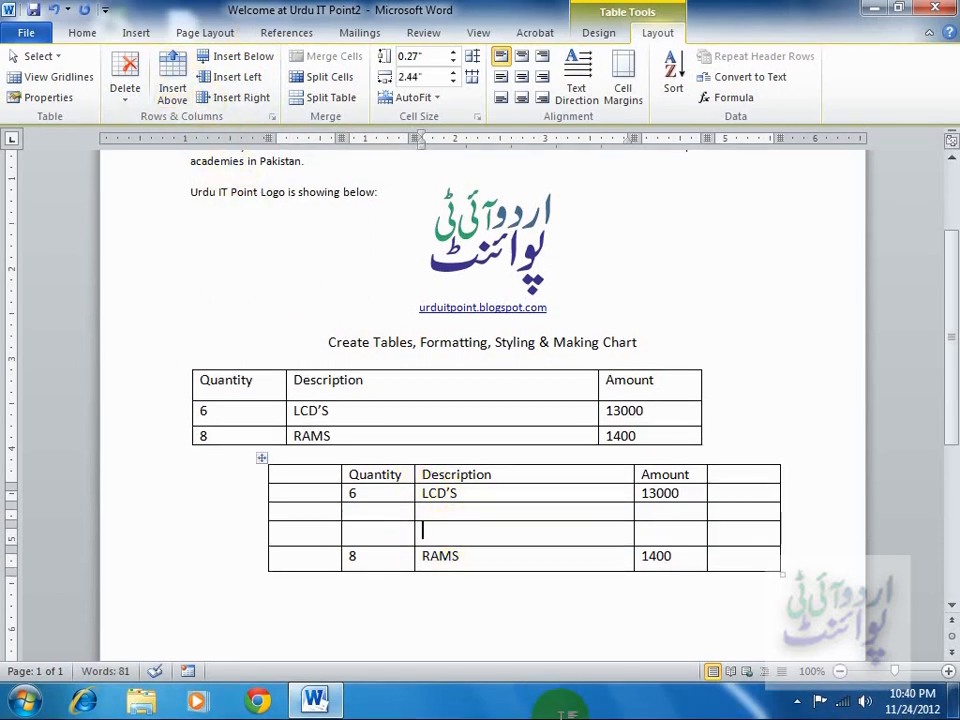
- Undo both row insertions and the insertion of the blank column left of Quantity in the second table
key(ctrl+z)
key(ctrl+z)
key(ctrl+z)
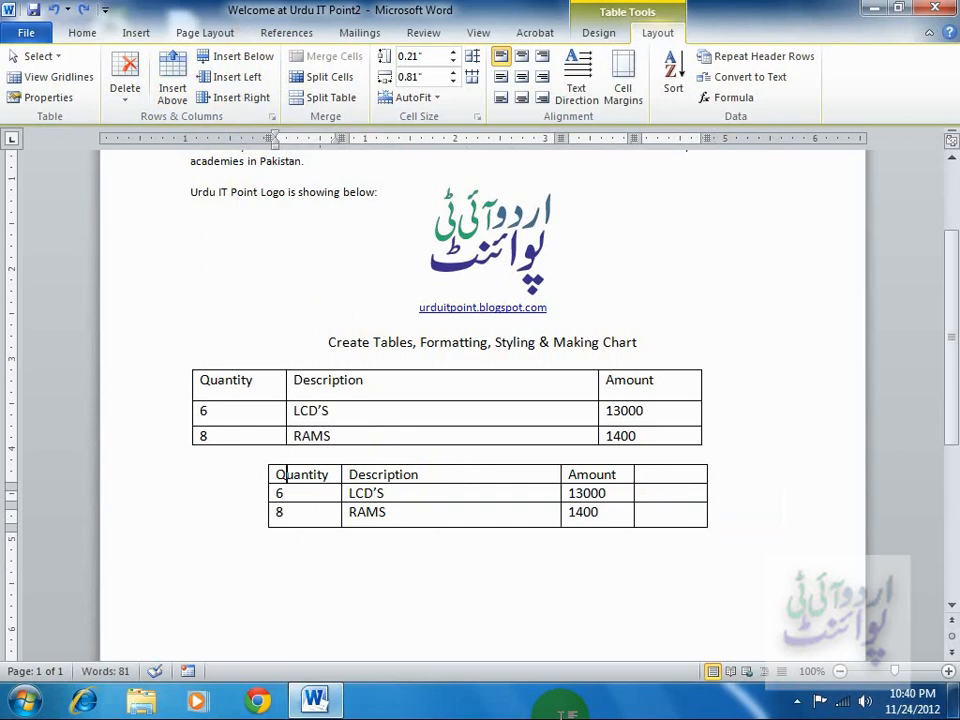
- Enter the heading Total in the blank last column of the second table
click(661, 468)
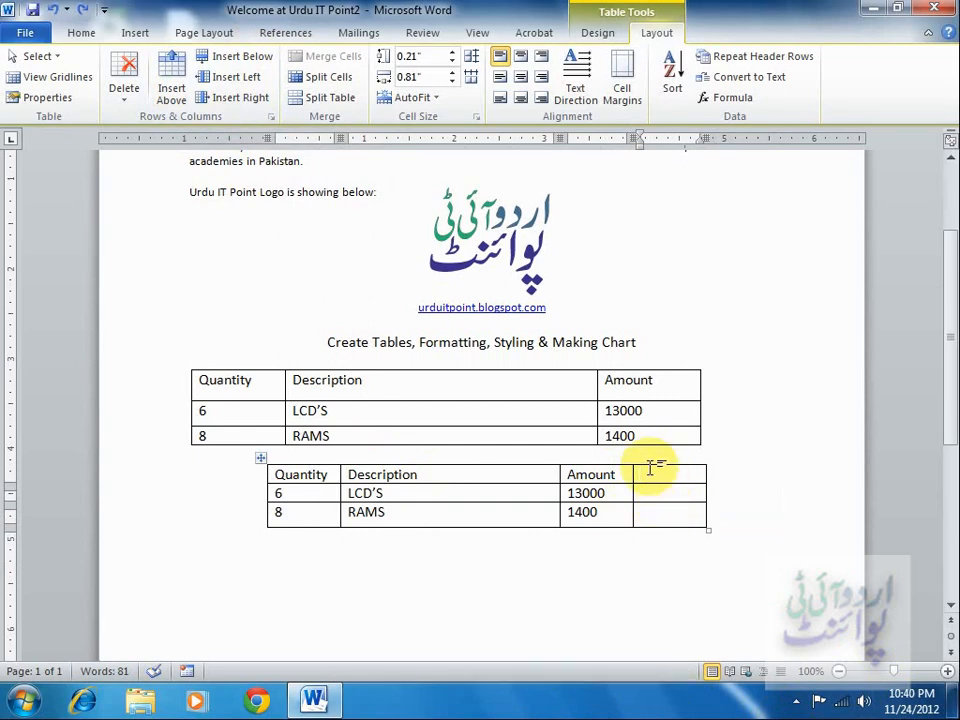
text(Total)
- Delete the Amount column from the first table
click(648, 380)
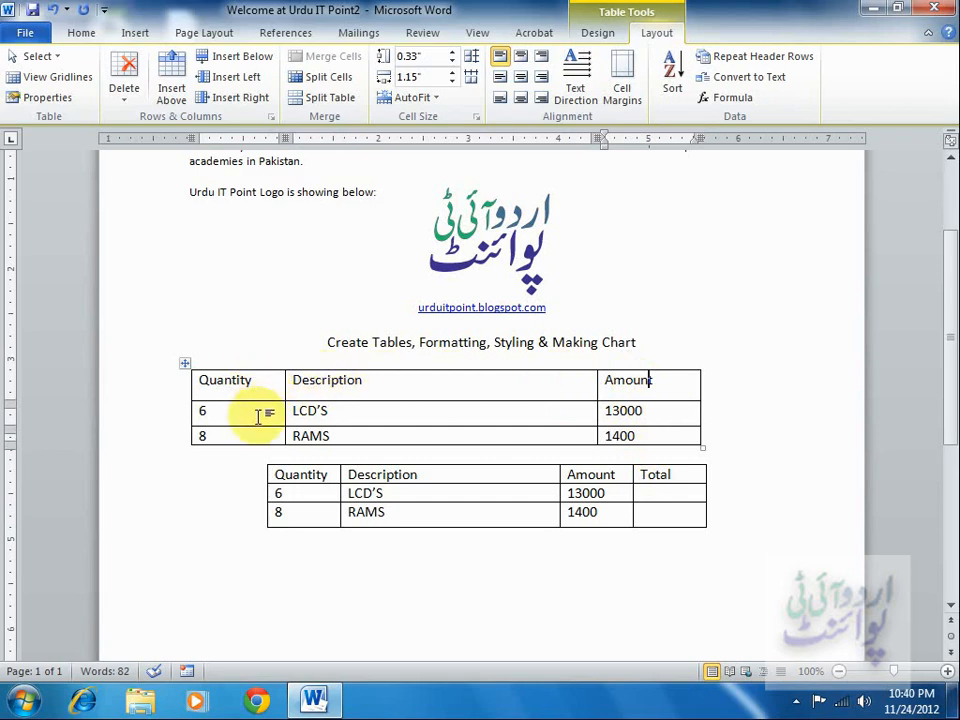
drag(677, 381, 675, 430)
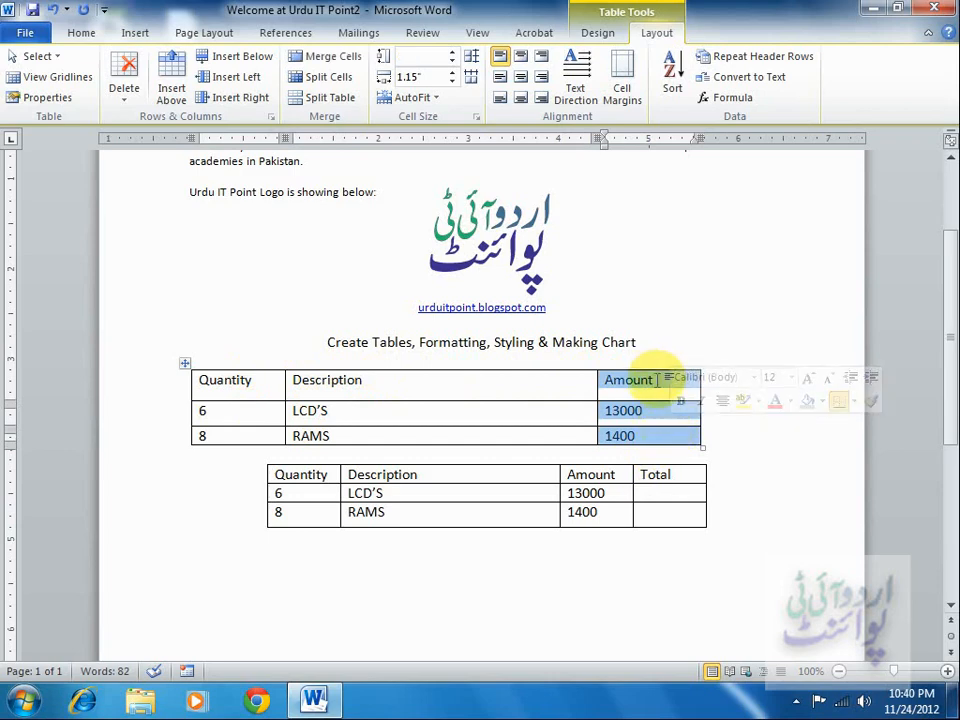
click(659, 383)
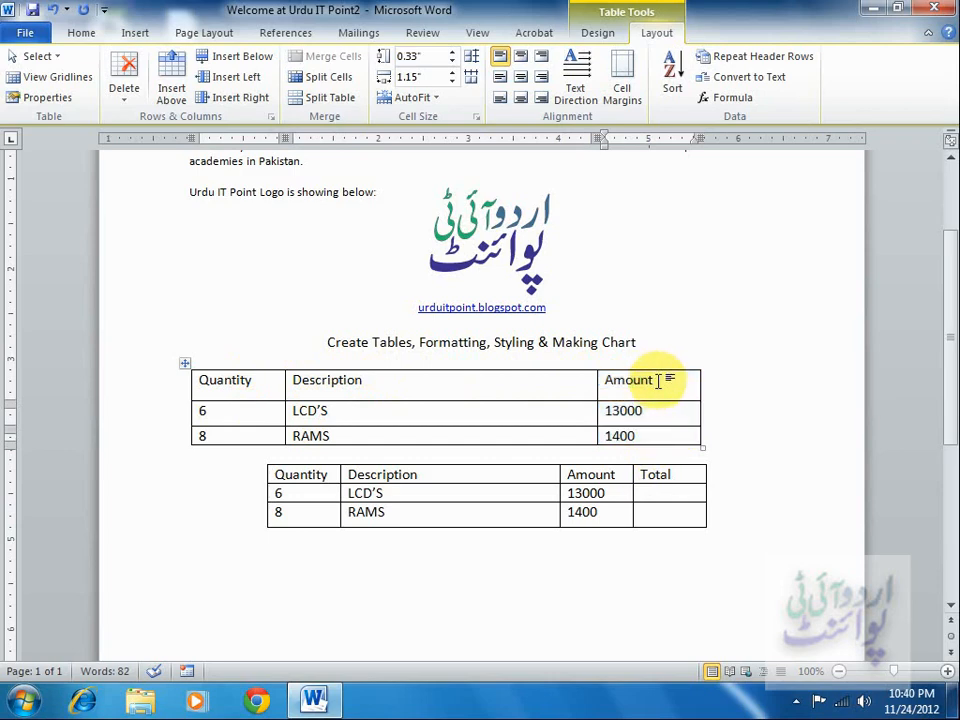
click(124, 78)
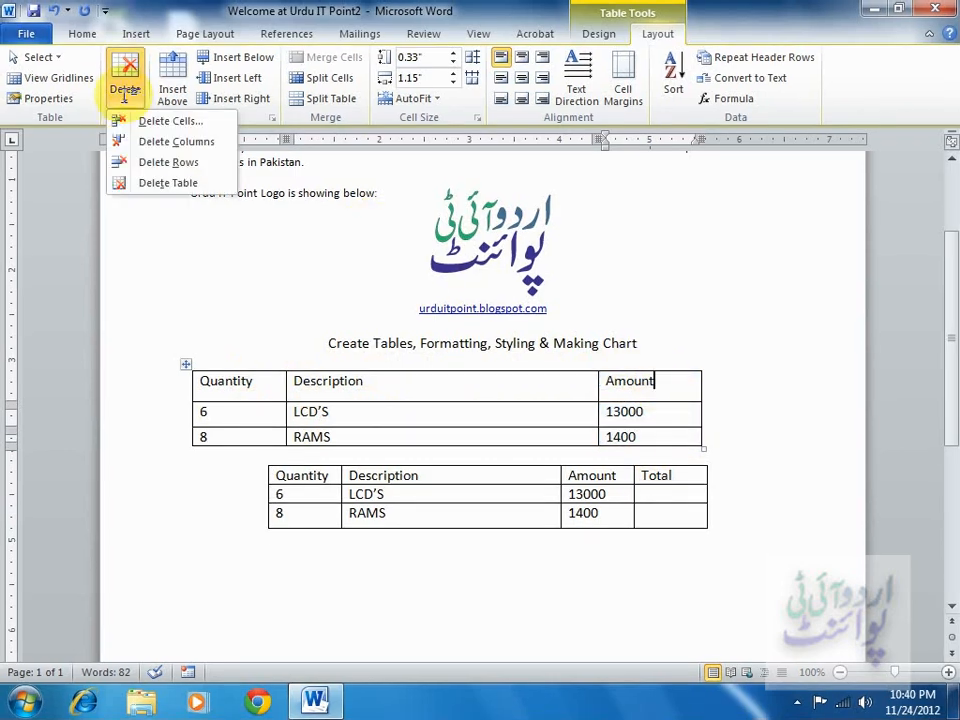
click(150, 141)
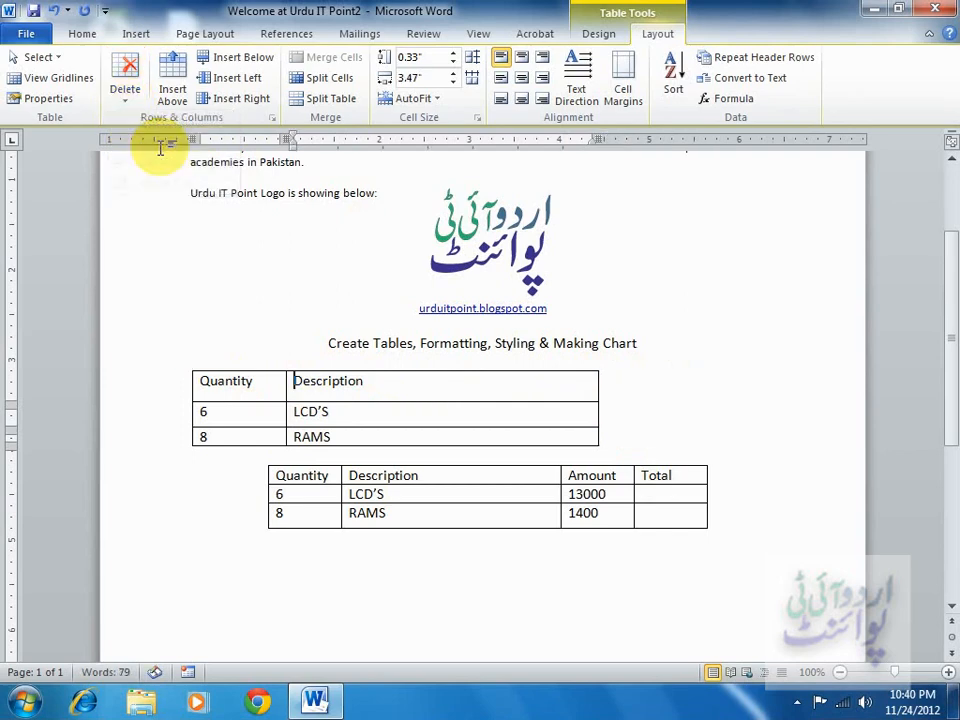
- Delete the RAMS row from the first table
click(249, 431)
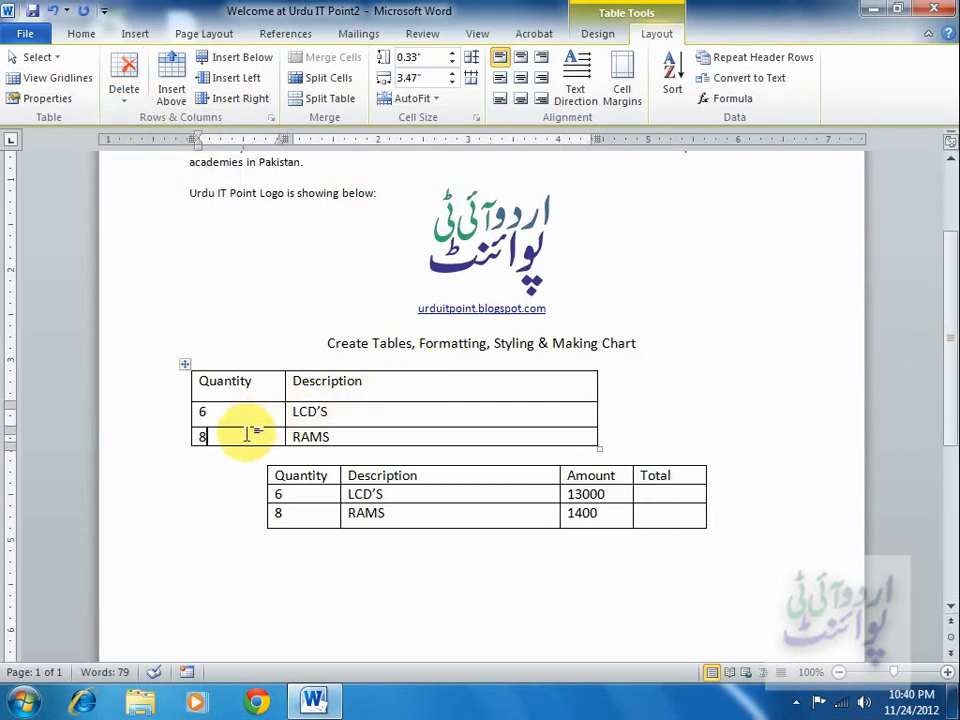
click(125, 76)
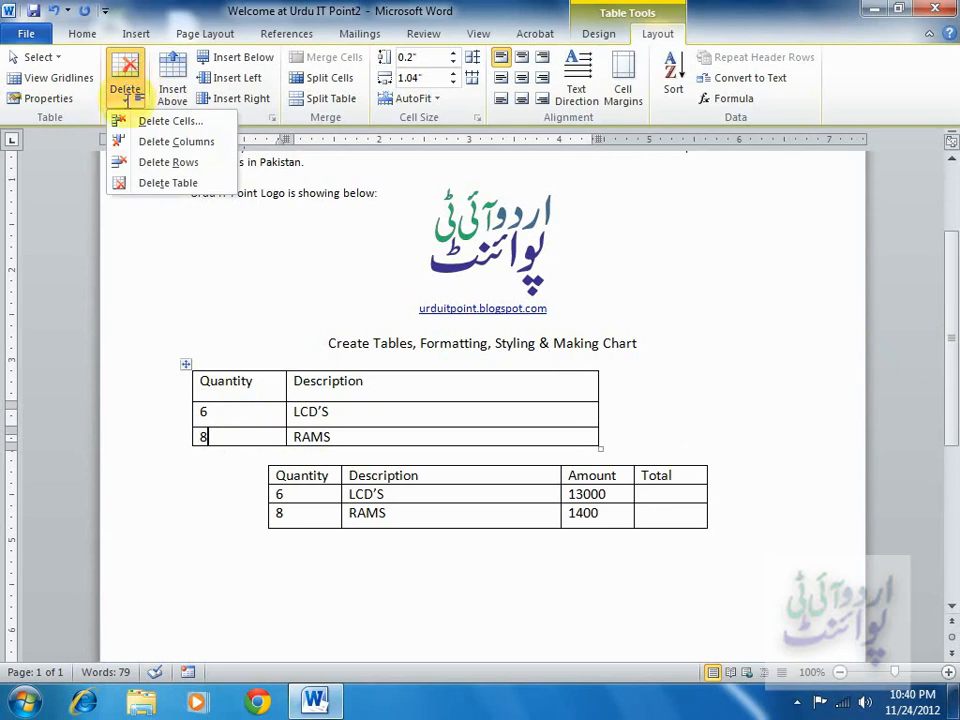
click(145, 162)
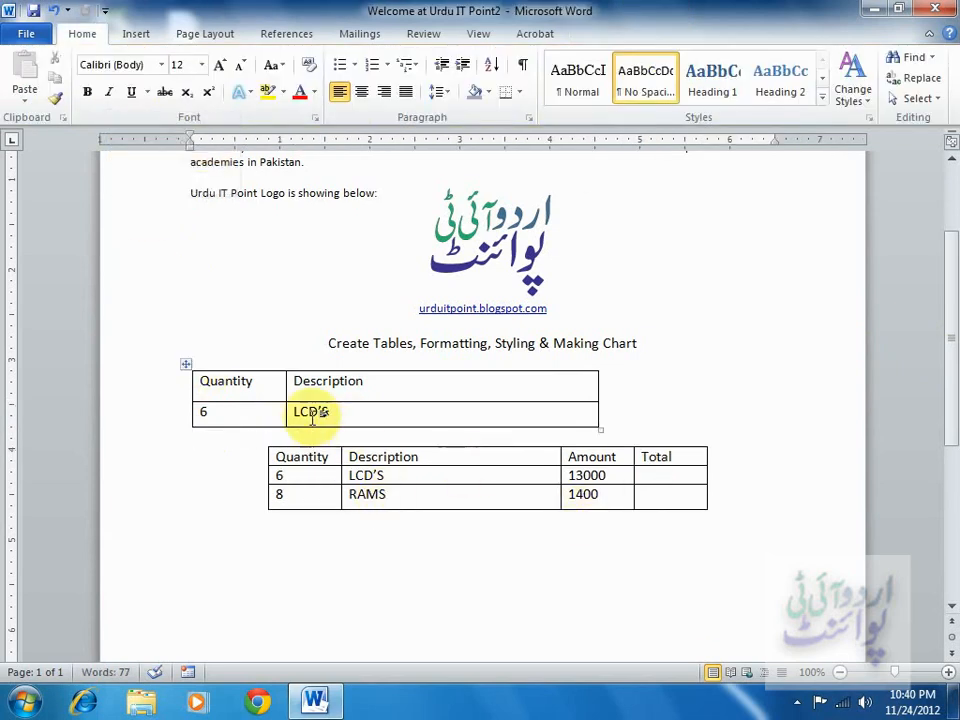
- Delete the entire first table, leaving only the one with the Total column
click(215, 385)
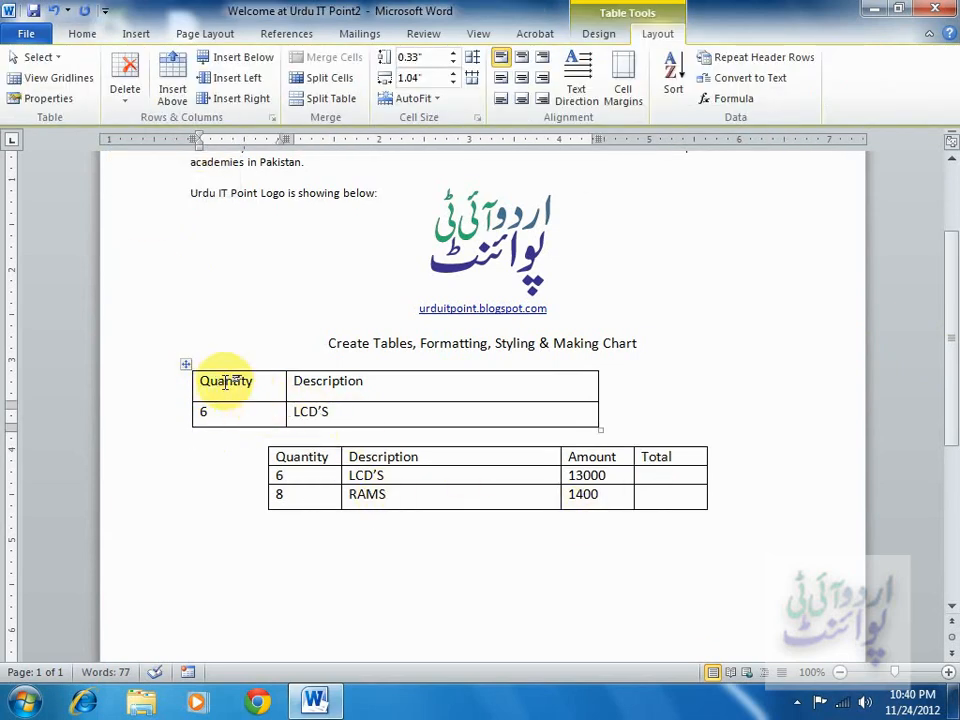
click(127, 68)
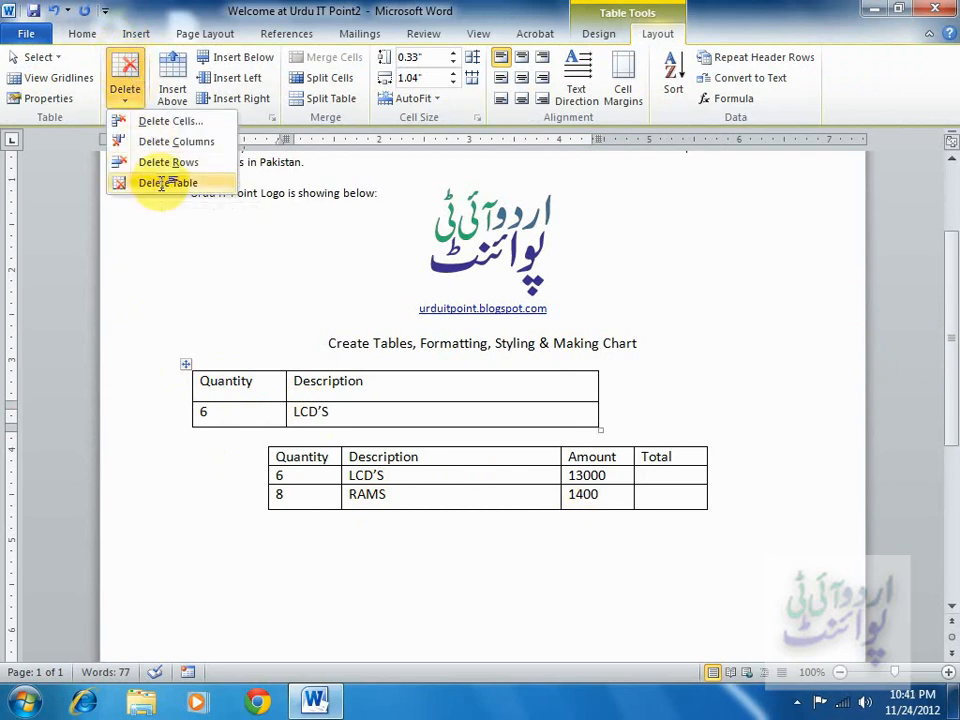
click(162, 183)
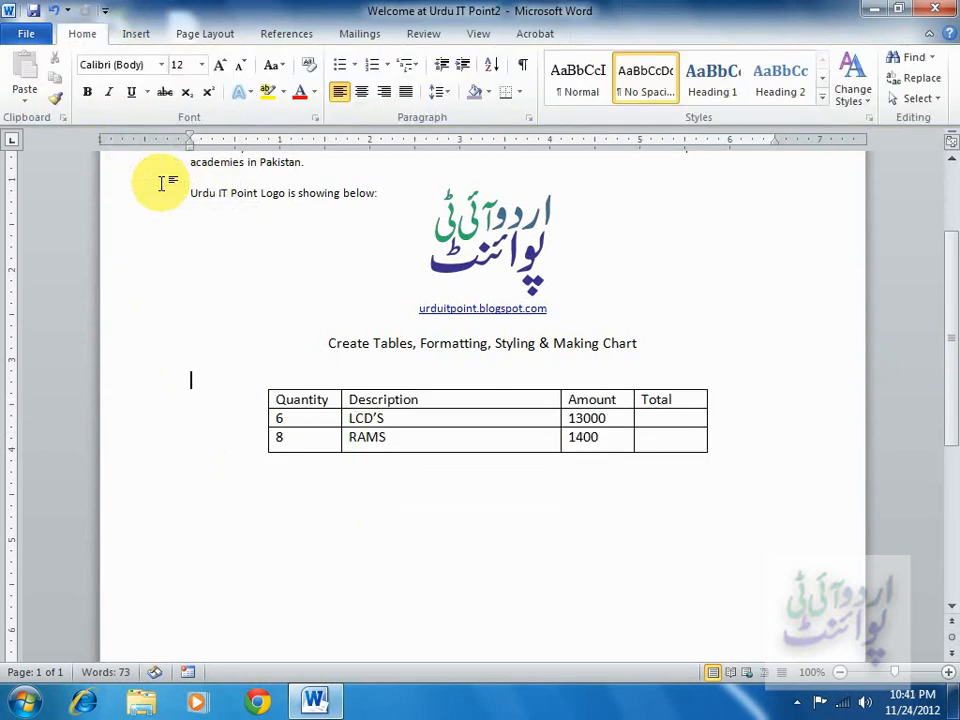
- Increase the height of the RAMS row to about 0.74" by moving the table's lower border
click(489, 421)
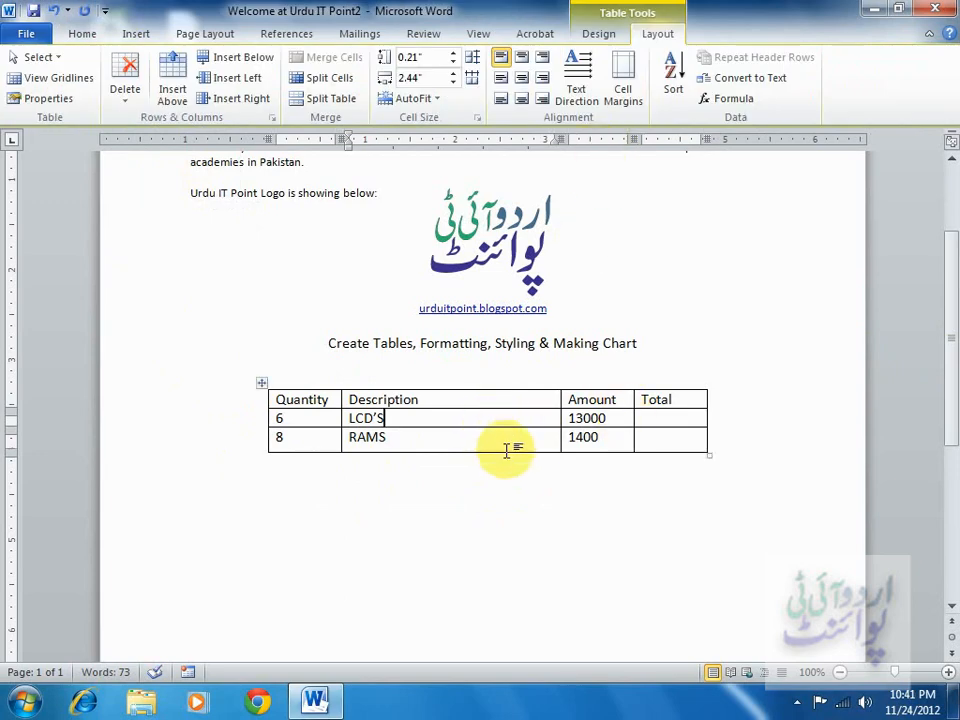
drag(508, 450, 510, 493)
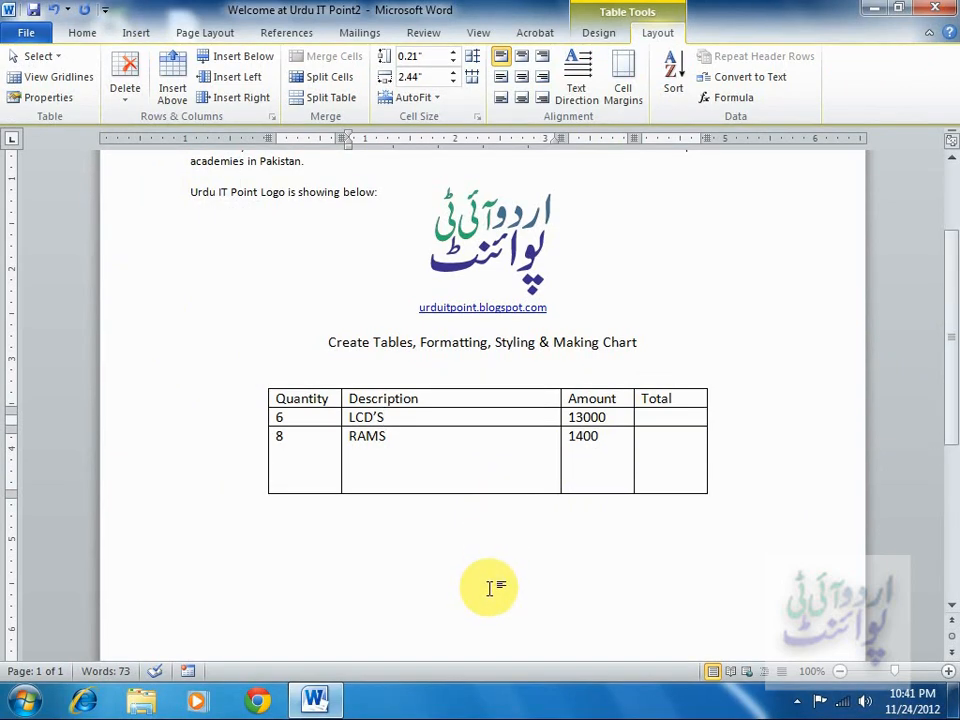
- Try out the top, centre and bottom cell alignments on the RAMS cell, finishing with Align Bottom Right
click(358, 437)
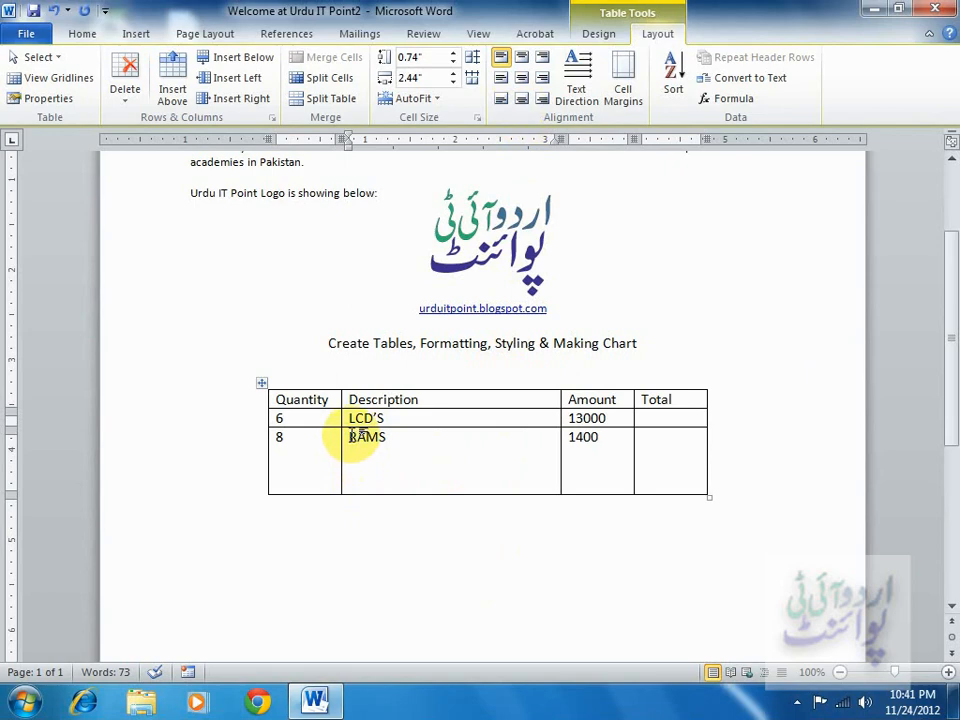
click(521, 57)
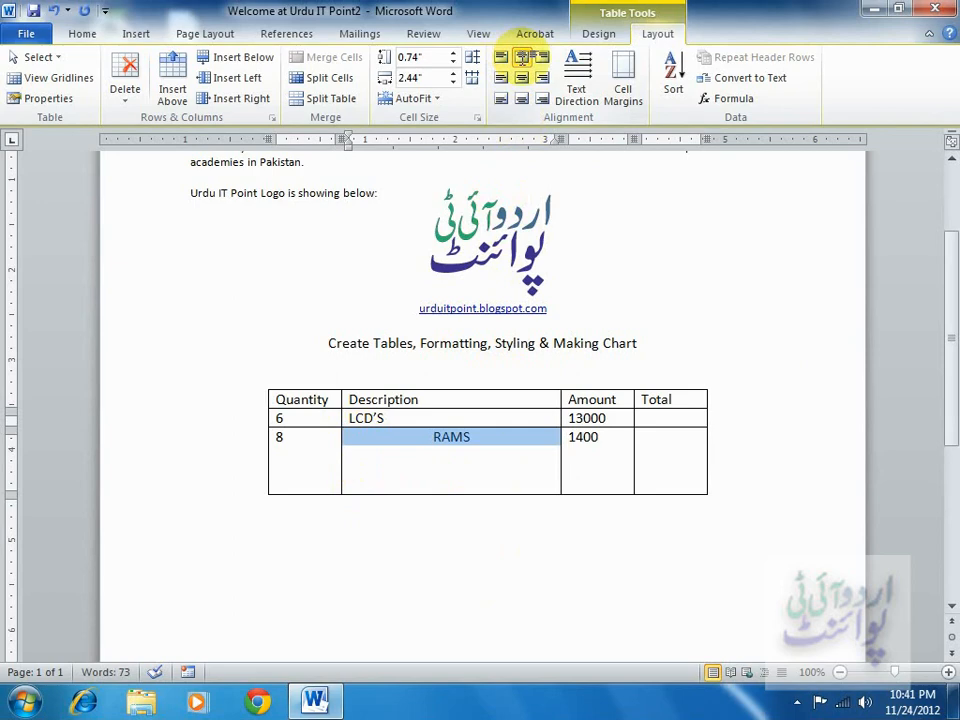
click(542, 57)
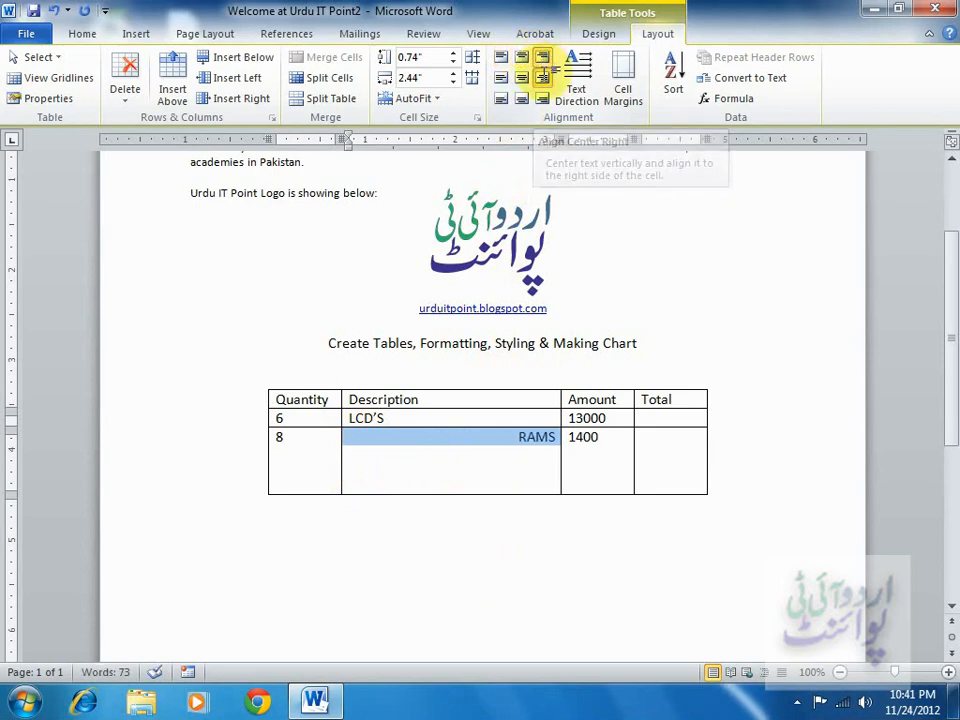
click(543, 75)
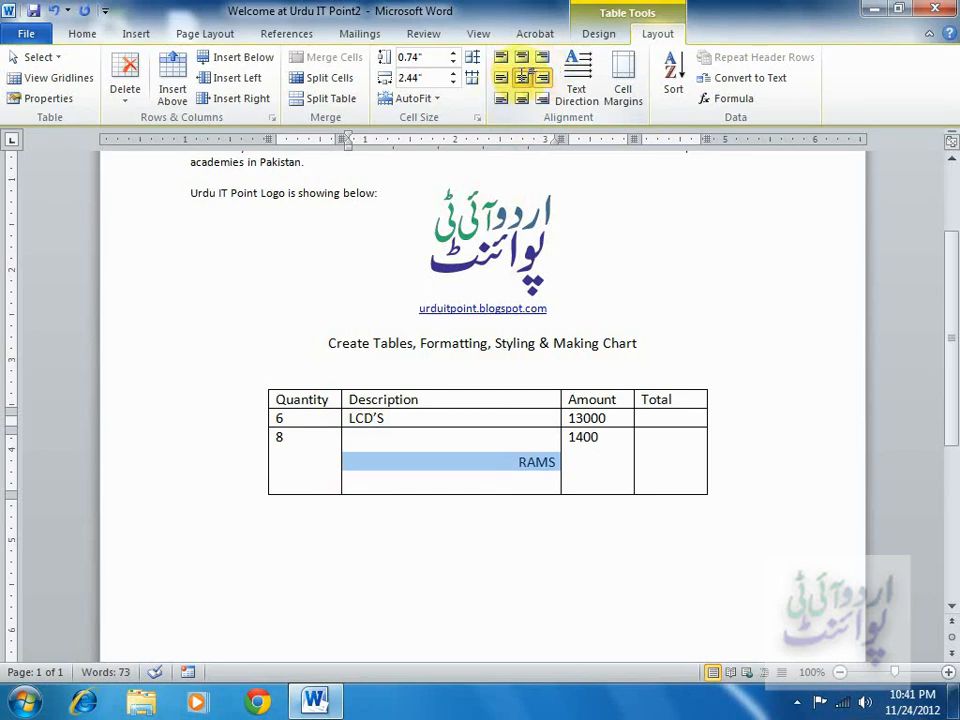
click(521, 77)
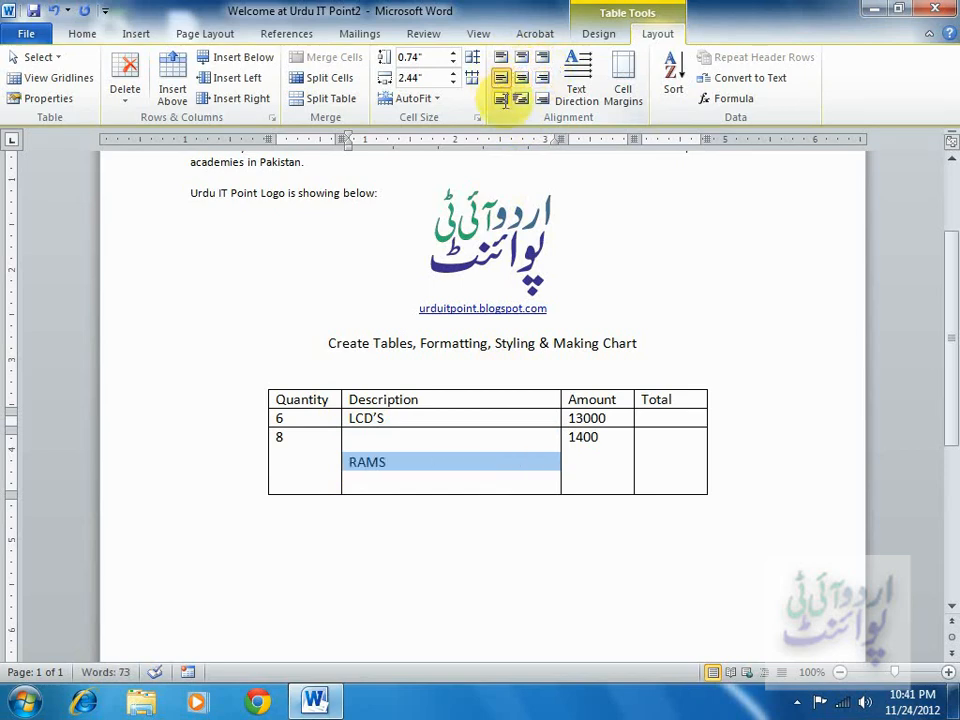
click(501, 99)
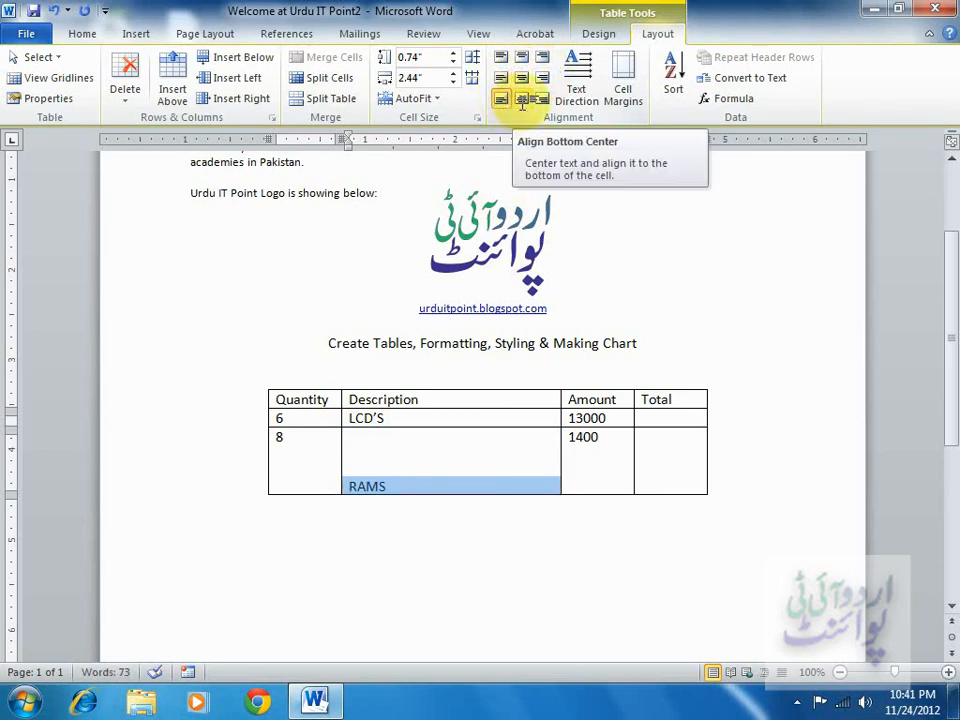
click(521, 100)
click(541, 100)
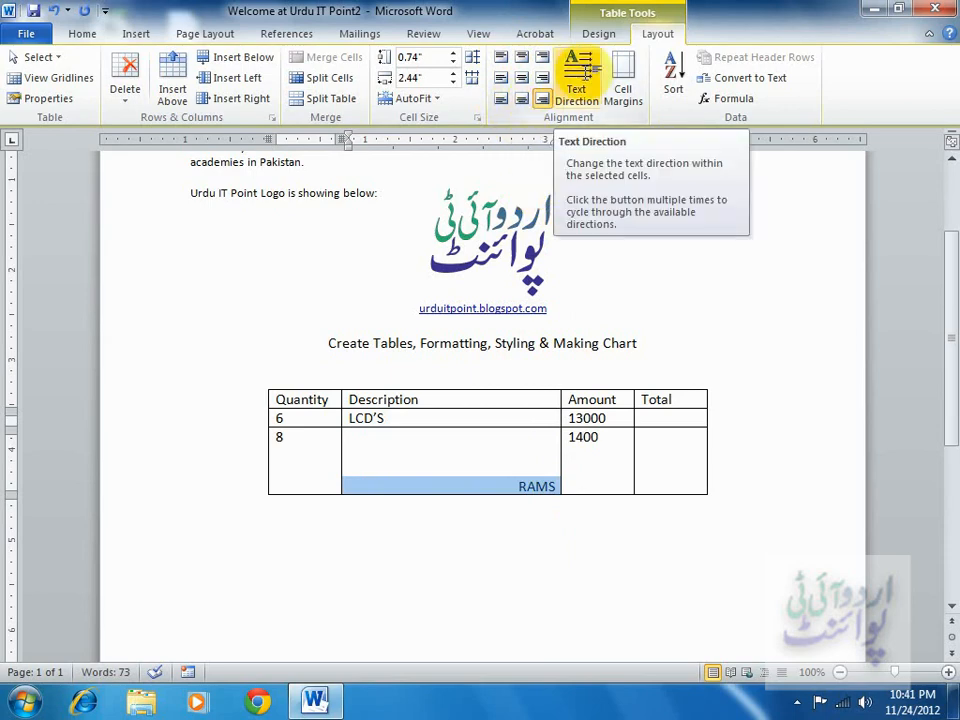
- Cycle the text direction of the RAMS cell through both vertical directions and back to horizontal
click(586, 70)
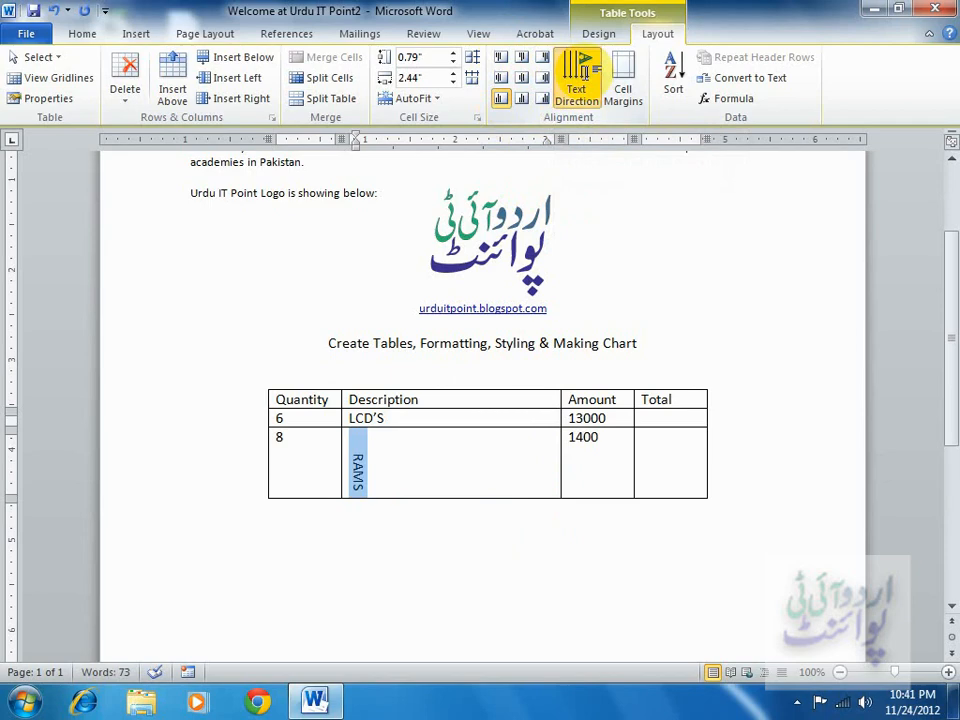
click(585, 70)
click(586, 70)
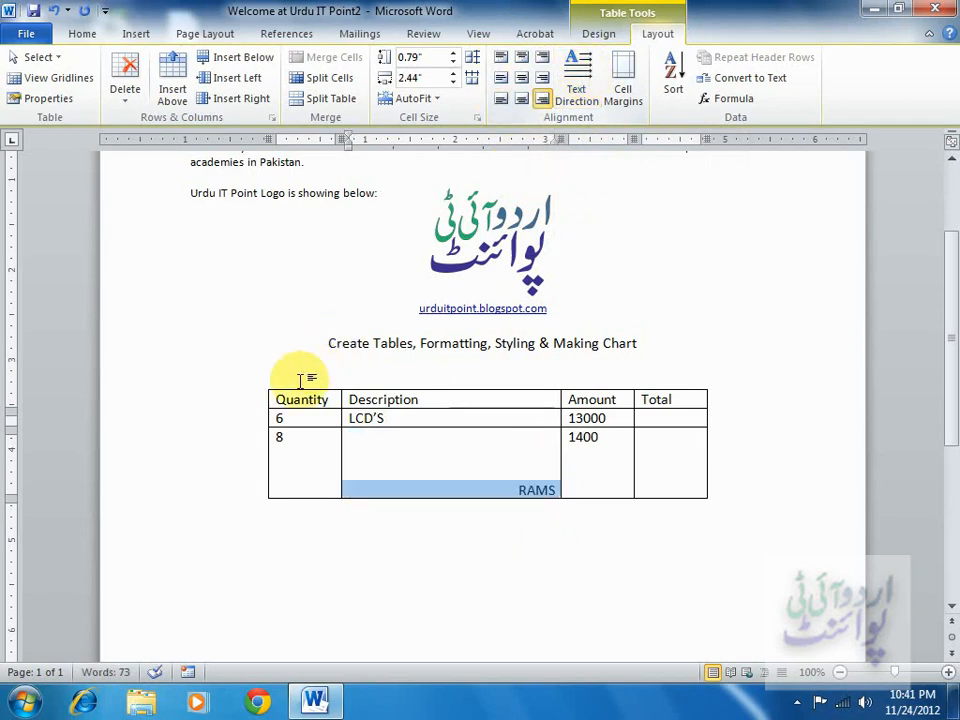
- Select the whole table and cycle its text direction through the vertical options back to horizontal
click(262, 383)
click(577, 90)
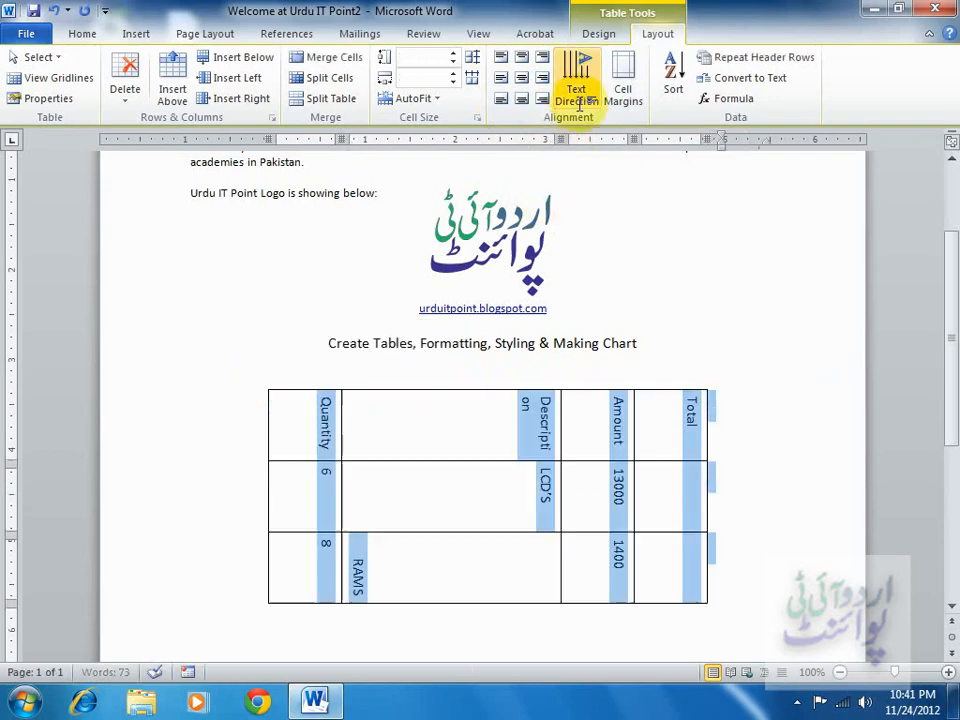
click(578, 92)
click(579, 95)
click(579, 98)
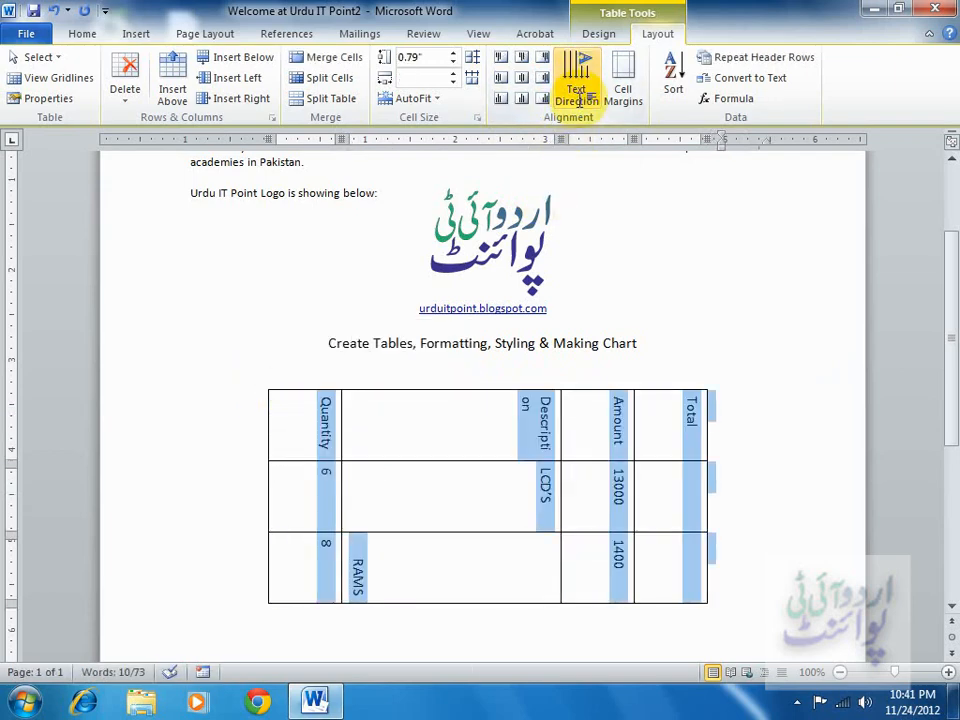
click(579, 98)
click(579, 98)
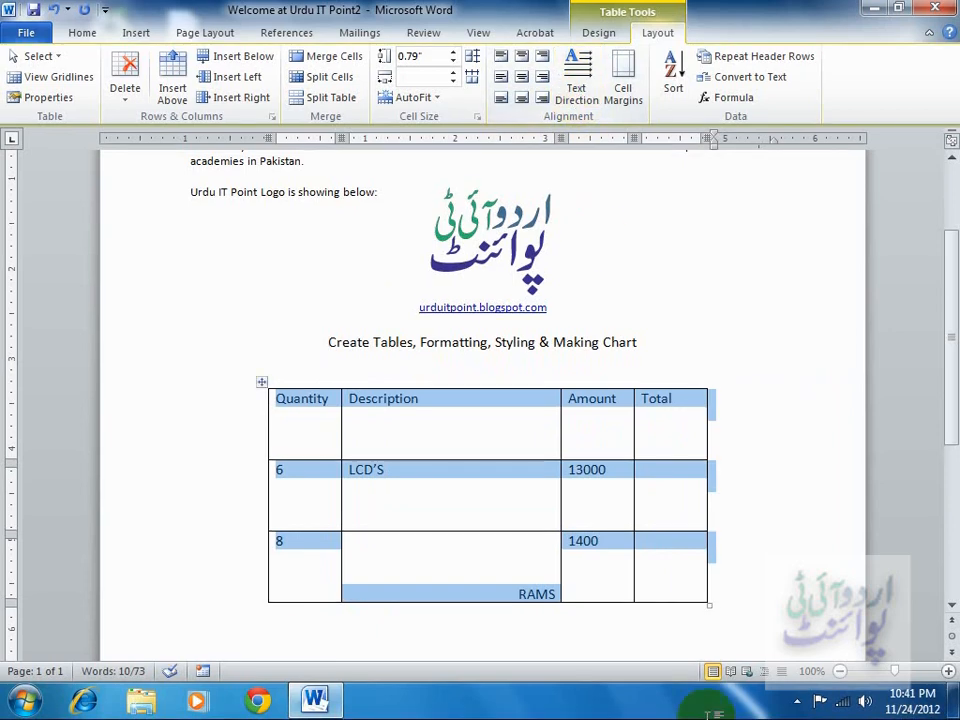
- Undo the recent text direction, cell alignment and row height changes made to the table
key(ctrl+z)
key(ctrl+z)
key(ctrl+z)
key(ctrl+z)
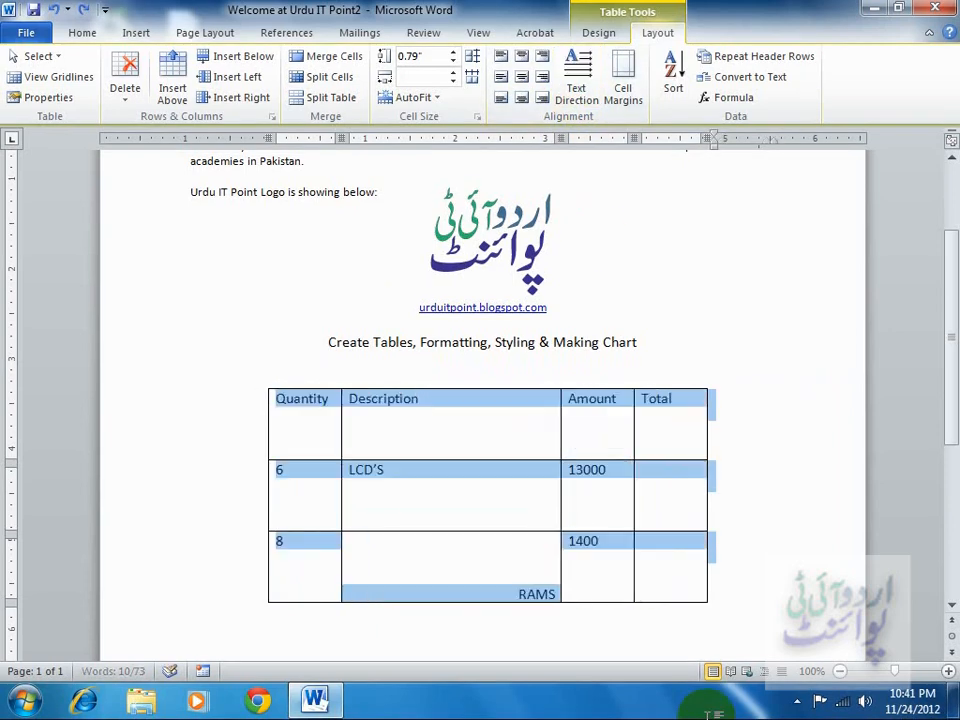
key(ctrl+z)
key(ctrl+z)
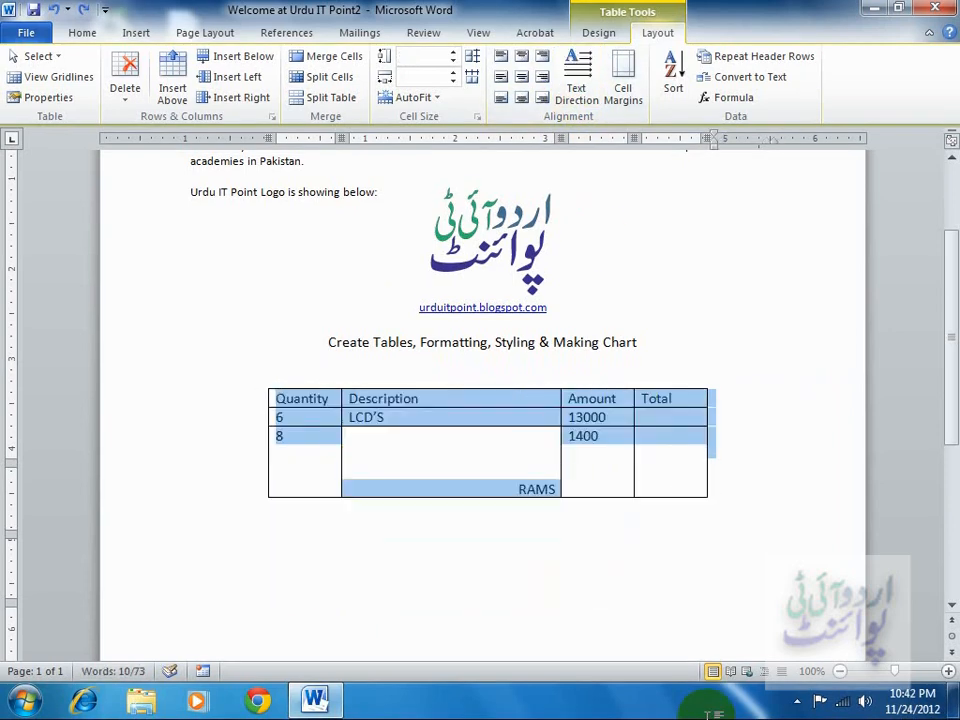
key(ctrl+z)
key(ctrl+z)
key(ctrl+z)
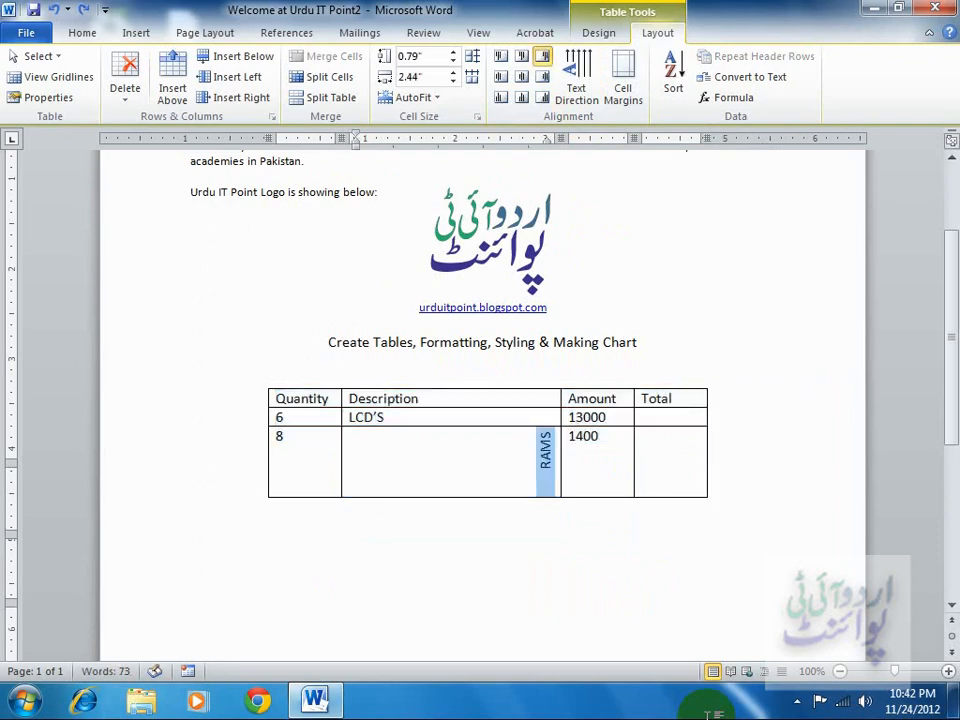
key(ctrl+z)
key(ctrl+z)
key(ctrl+z)
key(ctrl+z)
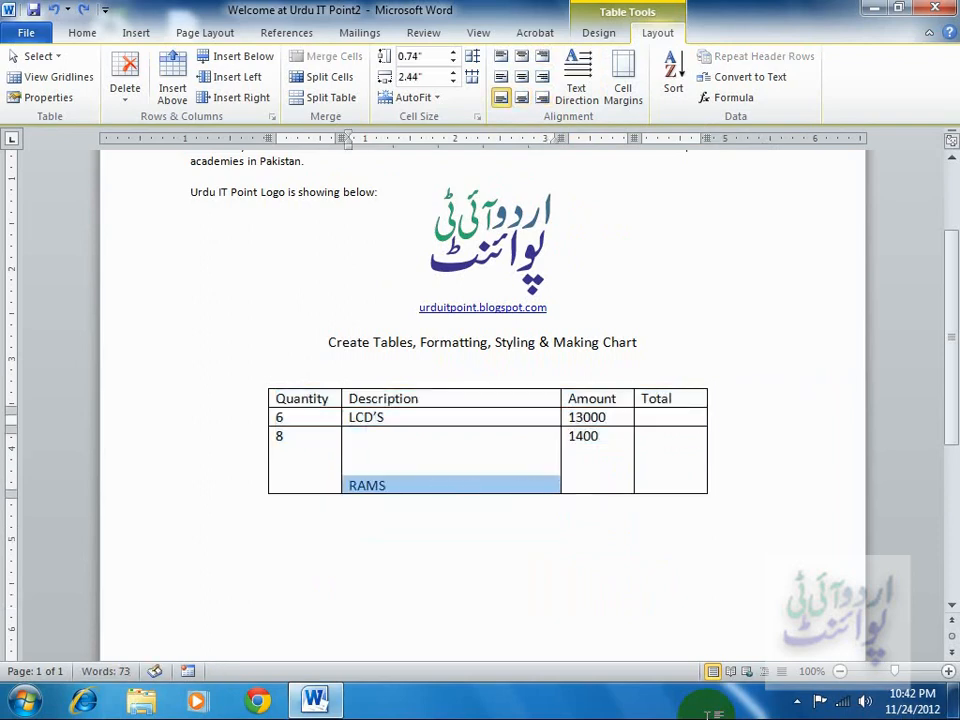
key(ctrl+z)
key(ctrl+z)
key(ctrl+z)
key(ctrl+z)
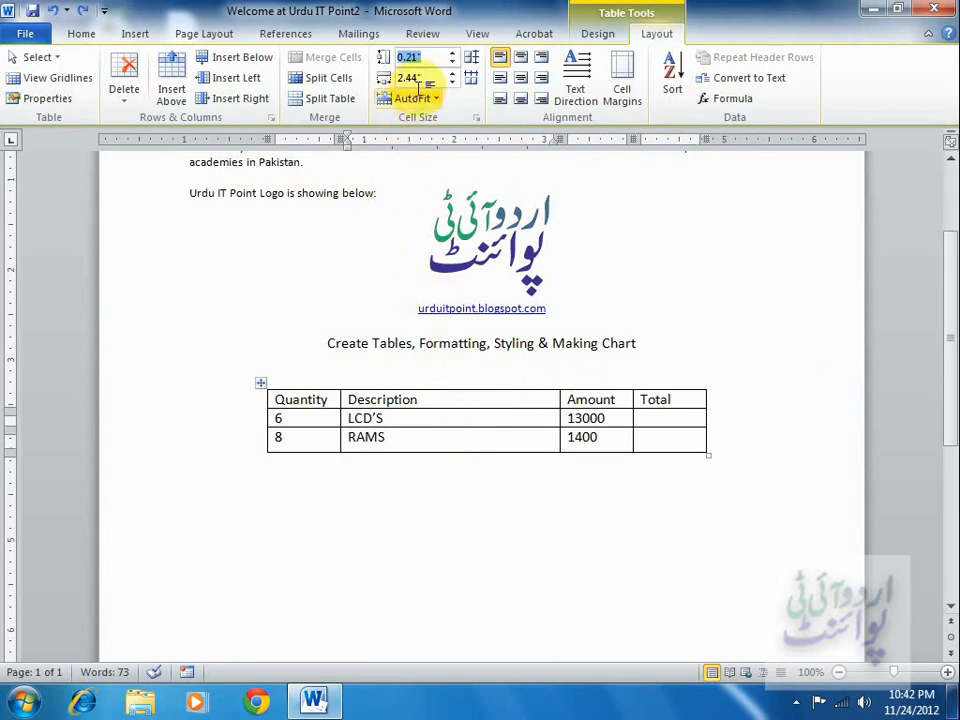
- Try a taller header row, then bring its height down to 0.2"
click(443, 394)
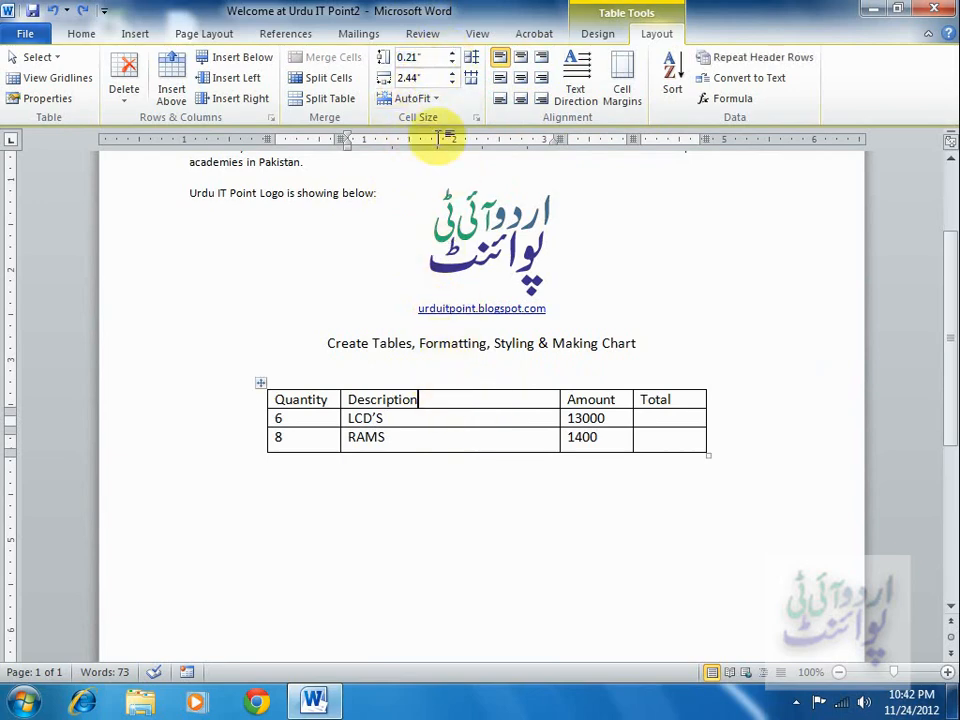
click(453, 56)
click(453, 56)
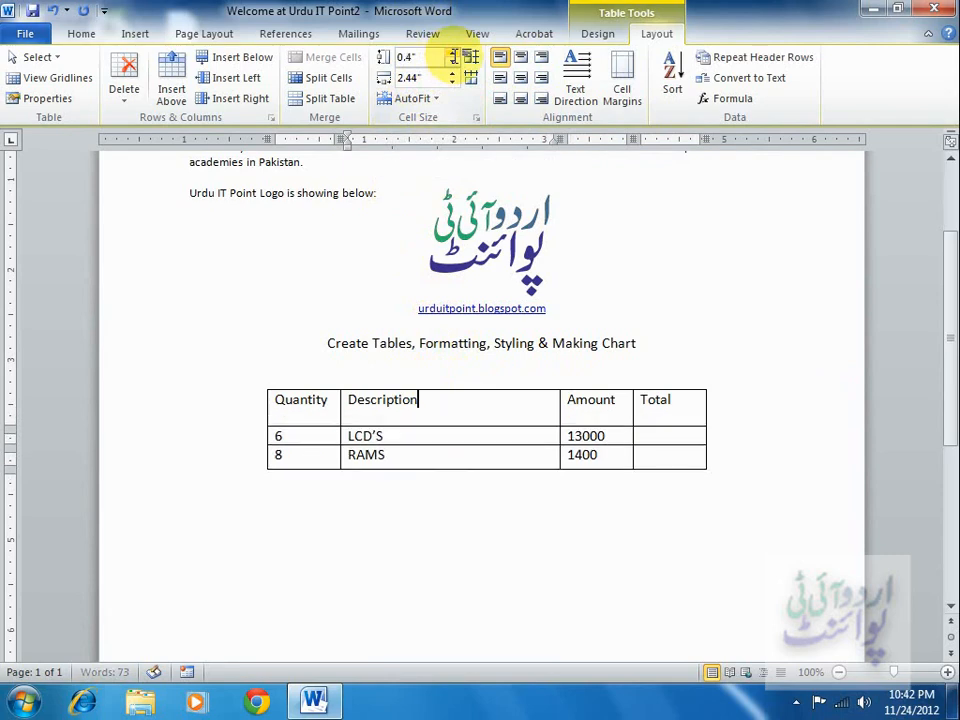
click(453, 56)
click(453, 63)
click(453, 63)
click(453, 63)
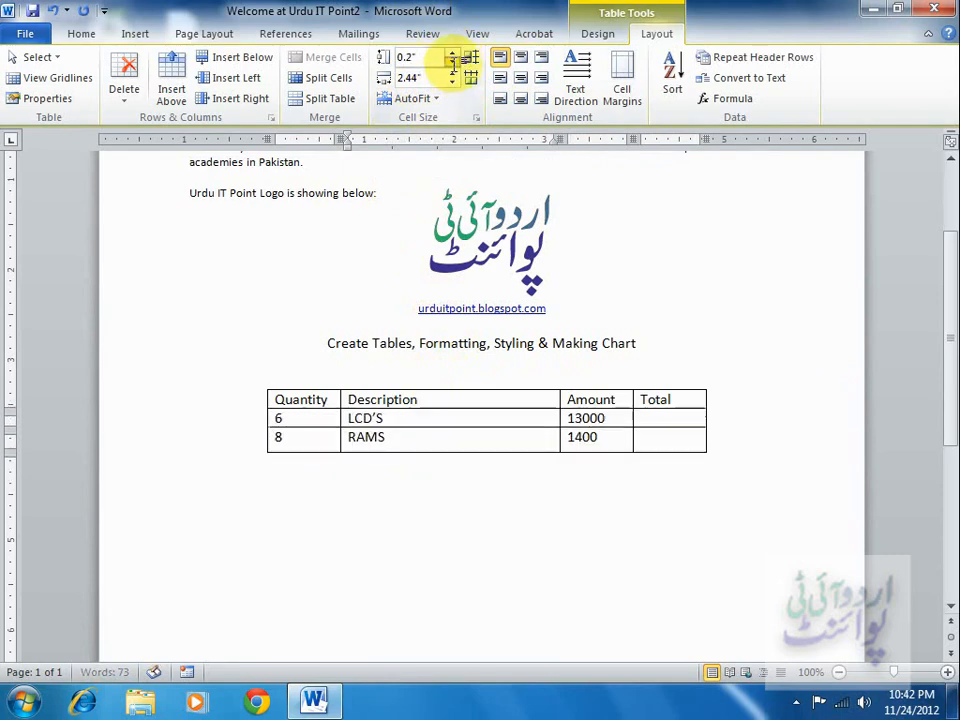
- Try a wider Description column, settle its width at 2.4", and look at the AutoFit options
click(452, 74)
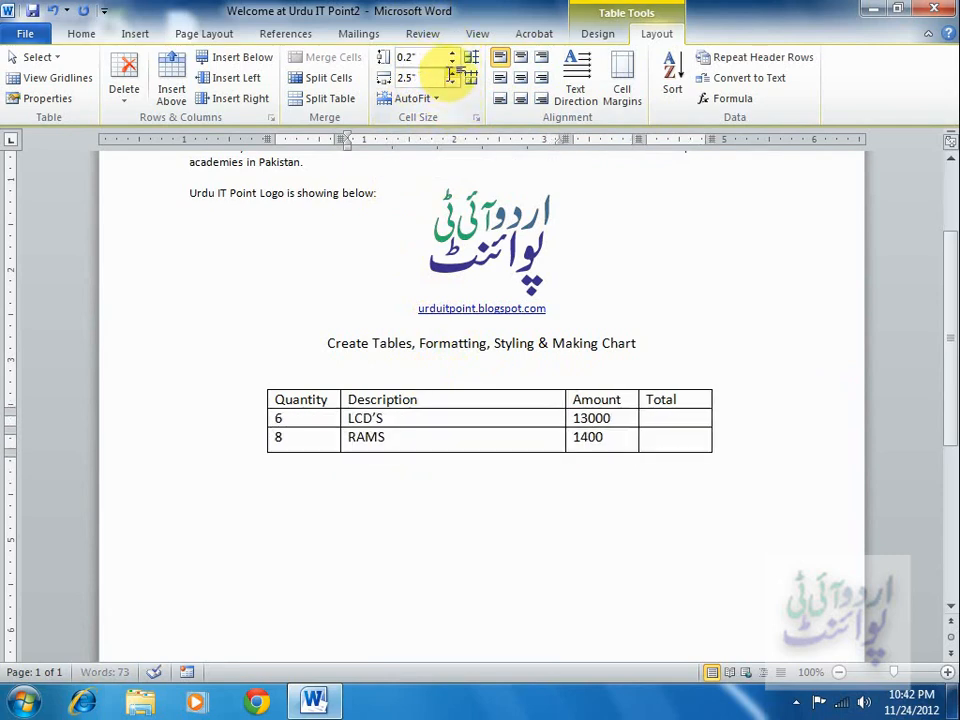
click(452, 74)
click(452, 82)
click(452, 82)
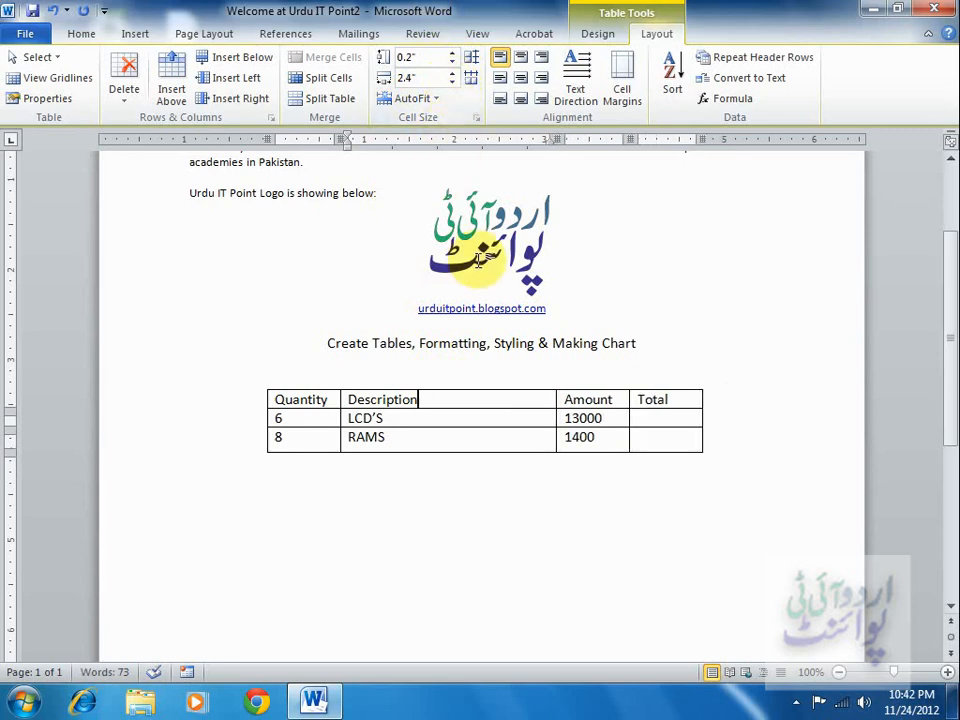
click(420, 98)
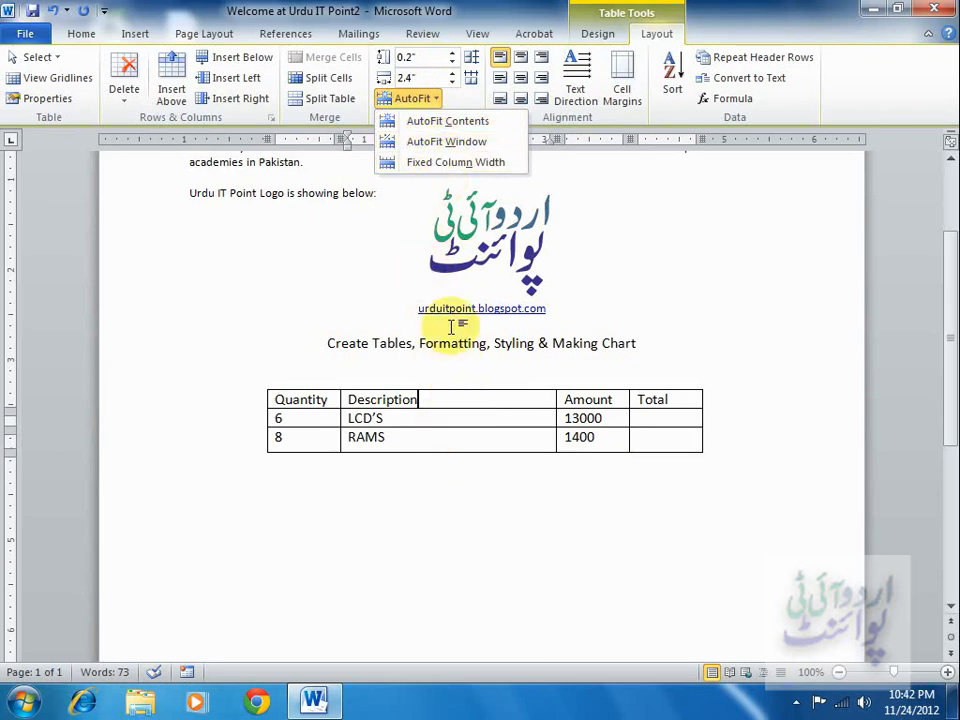
click(519, 401)
- Try inserting a table of 5 columns and 2 rows with fixed column width below the existing table, and undo it
click(711, 519)
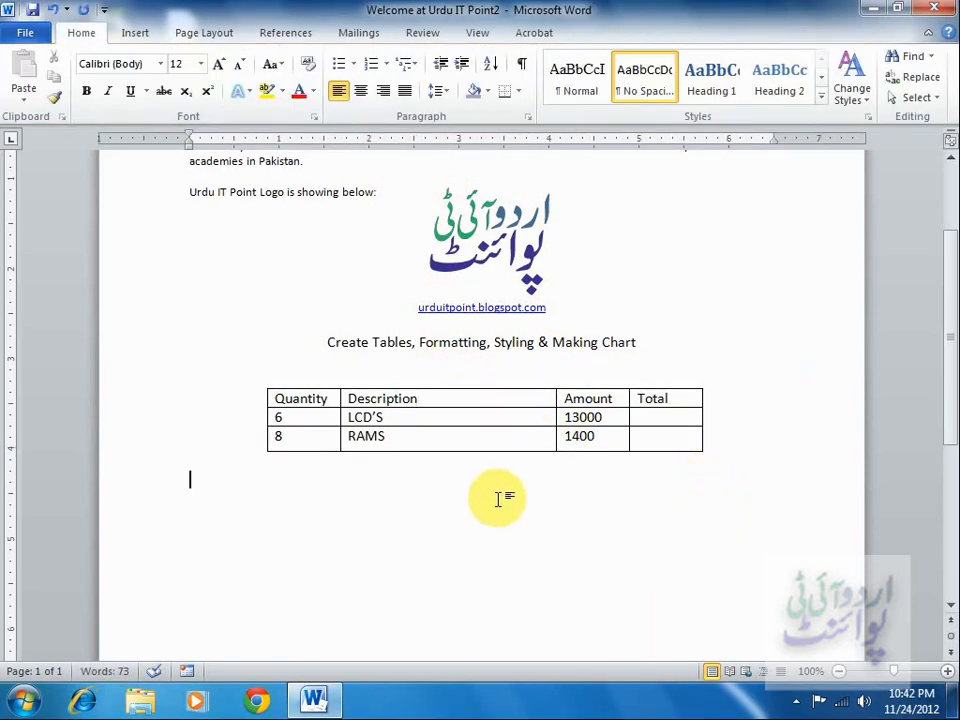
click(134, 34)
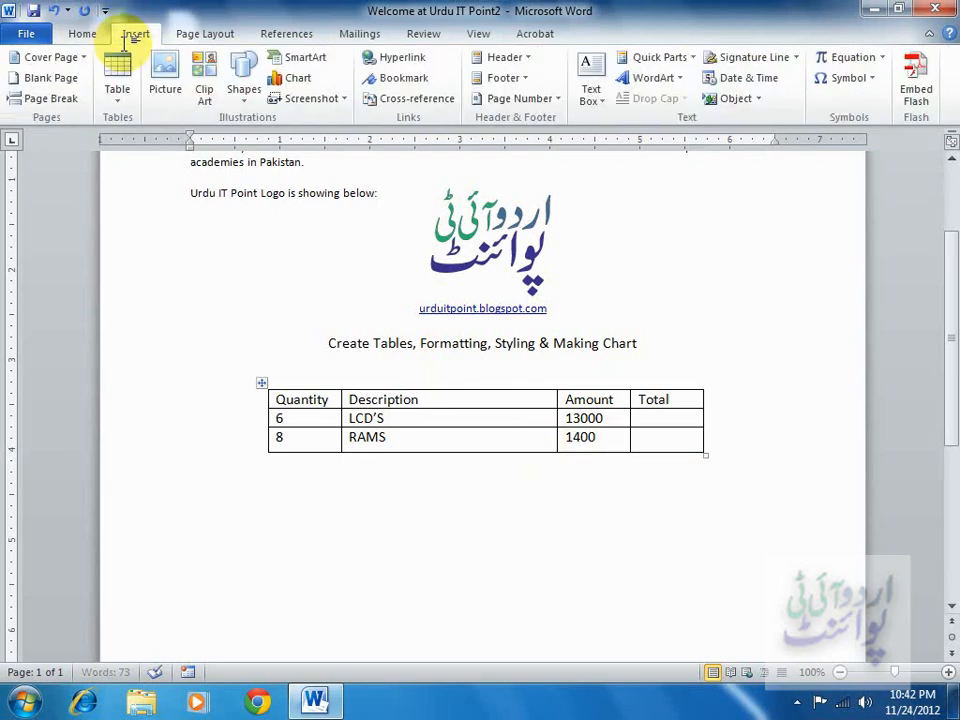
click(118, 90)
click(162, 284)
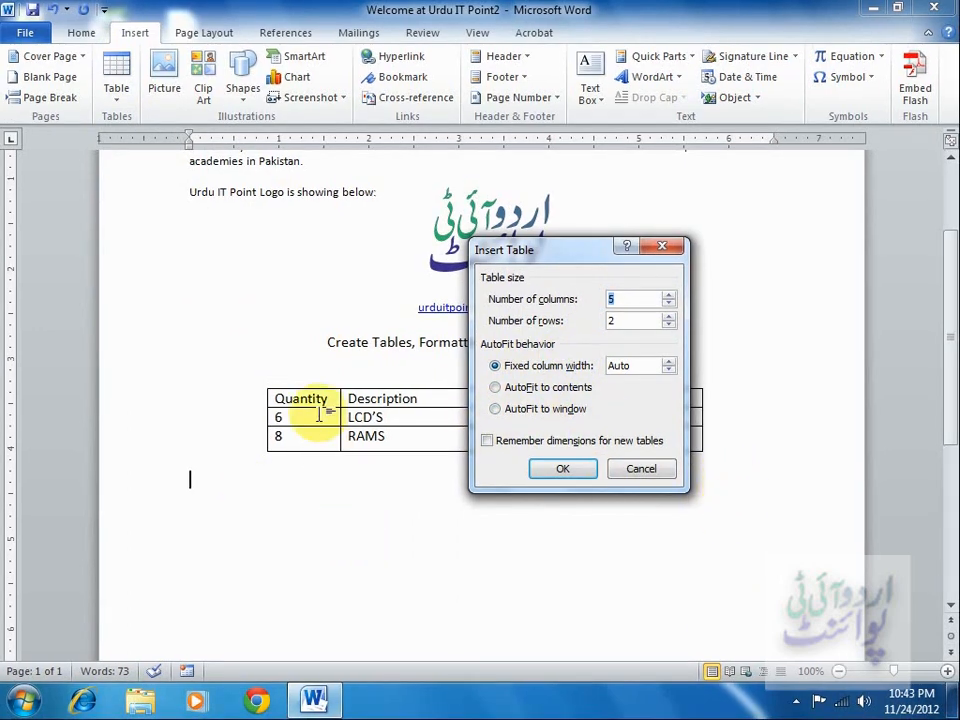
click(565, 468)
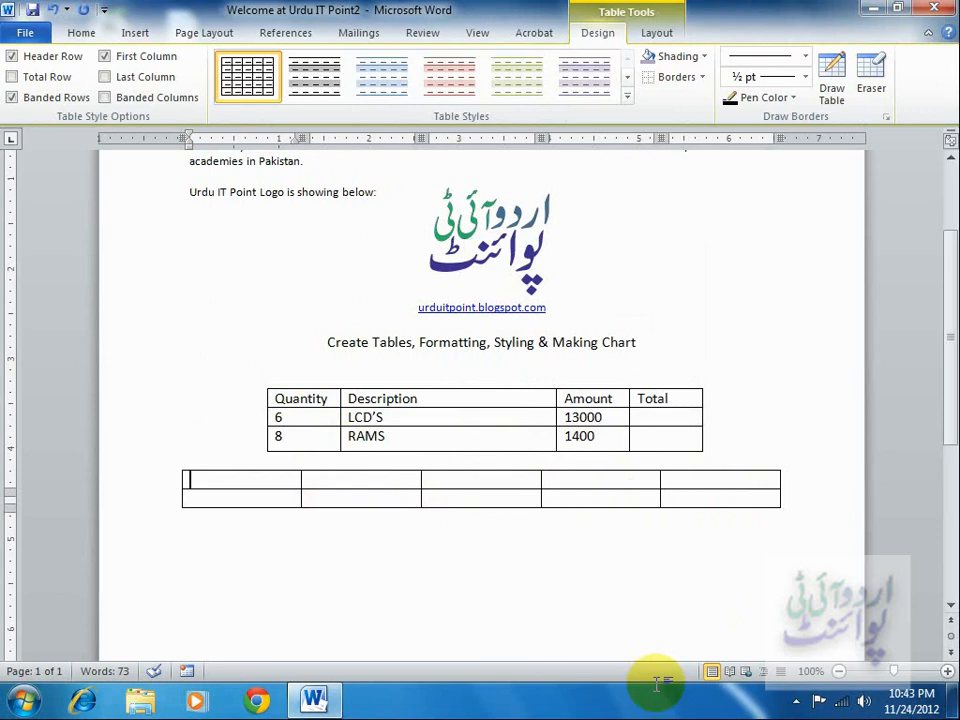
key(ctrl+z)
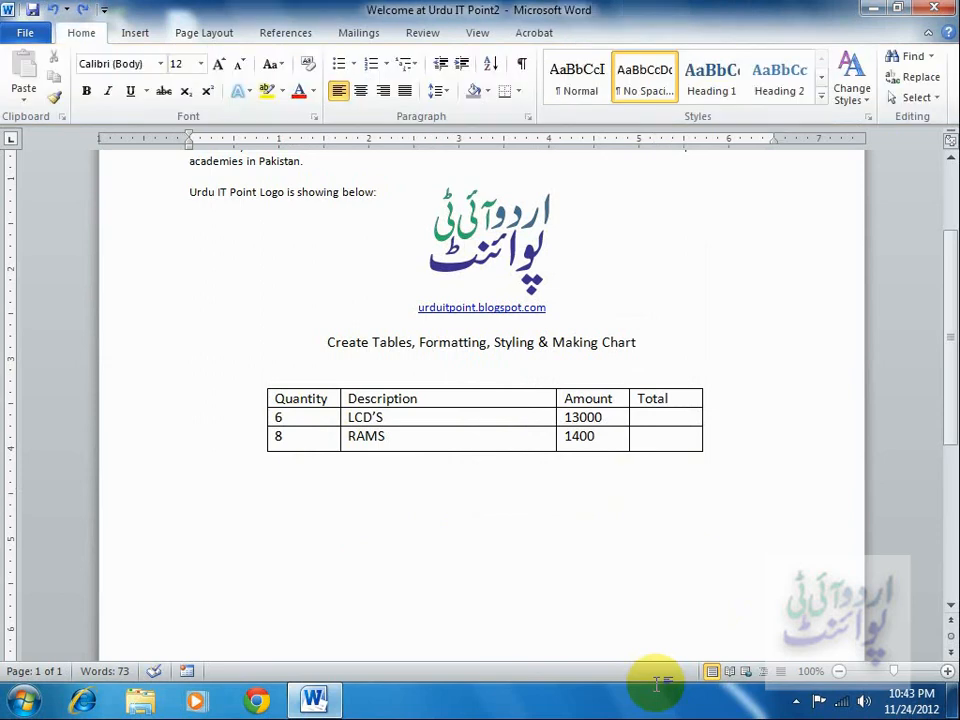
- Add a new row below the RAMS row and merge its first three cells
click(664, 438)
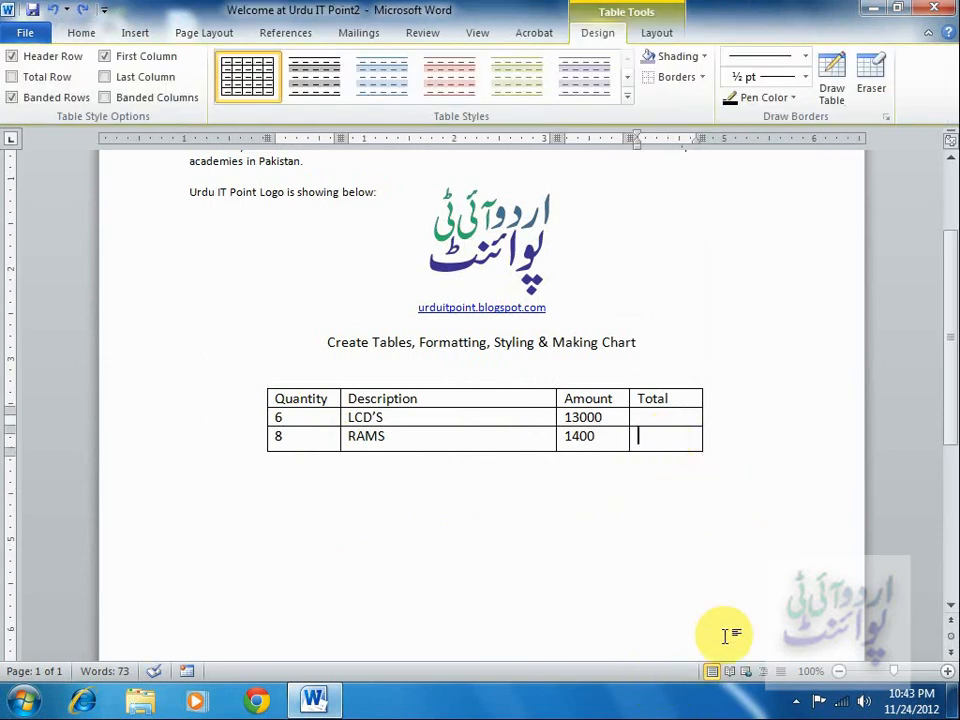
key(Tab)
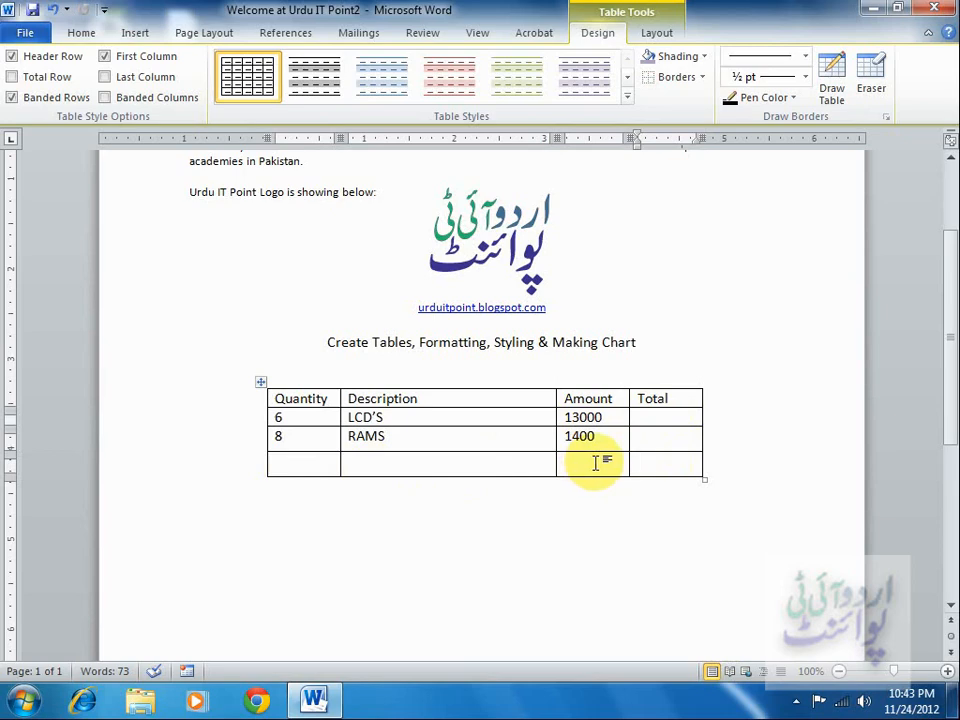
drag(595, 461, 341, 461)
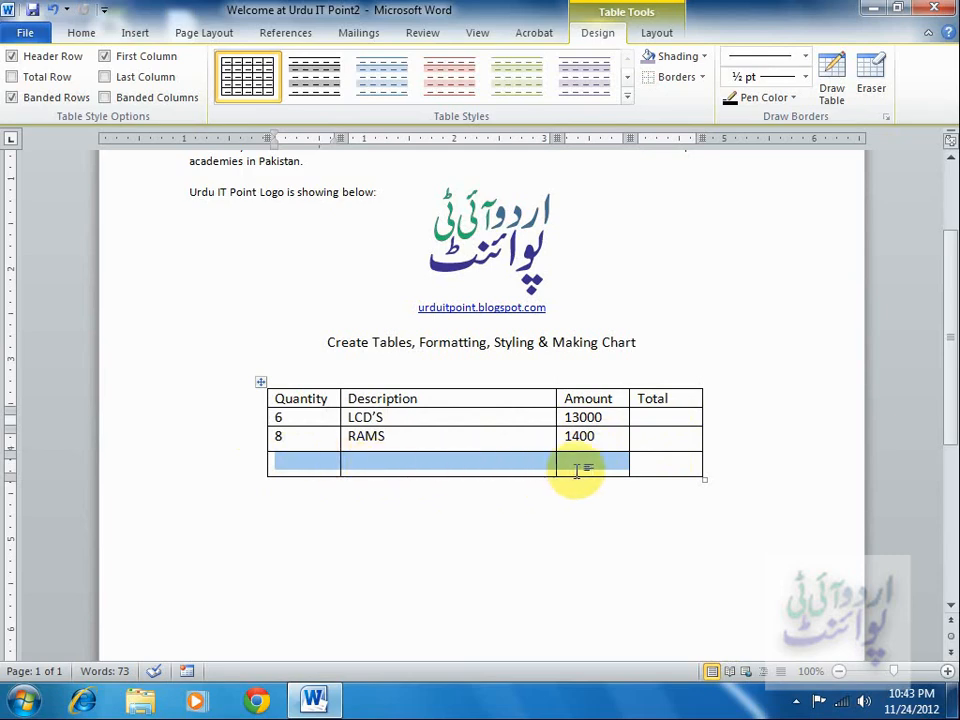
click(656, 34)
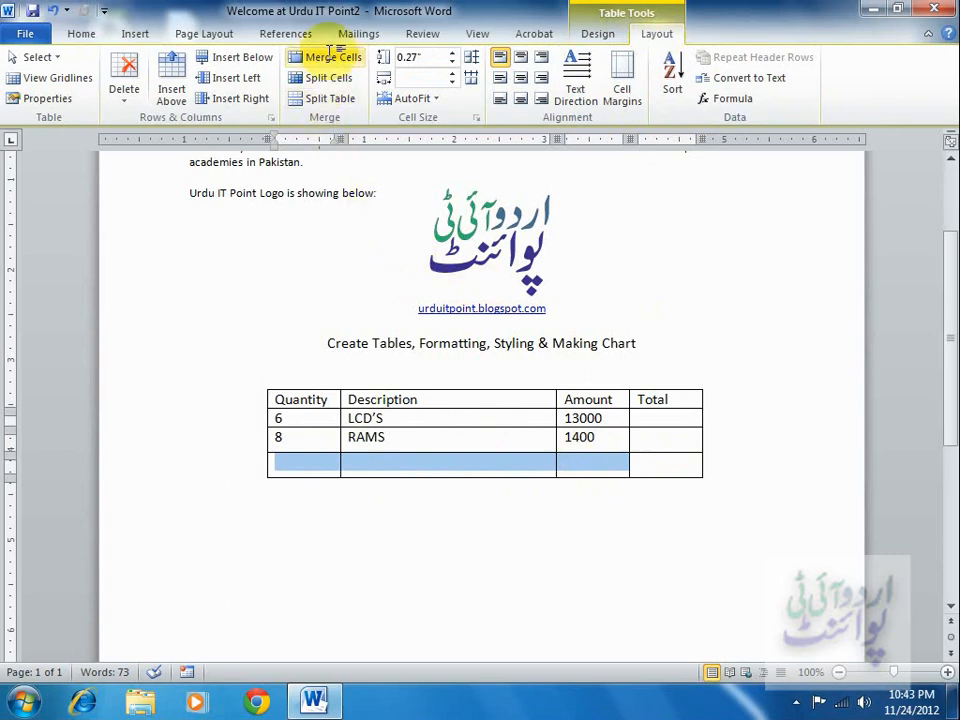
click(333, 57)
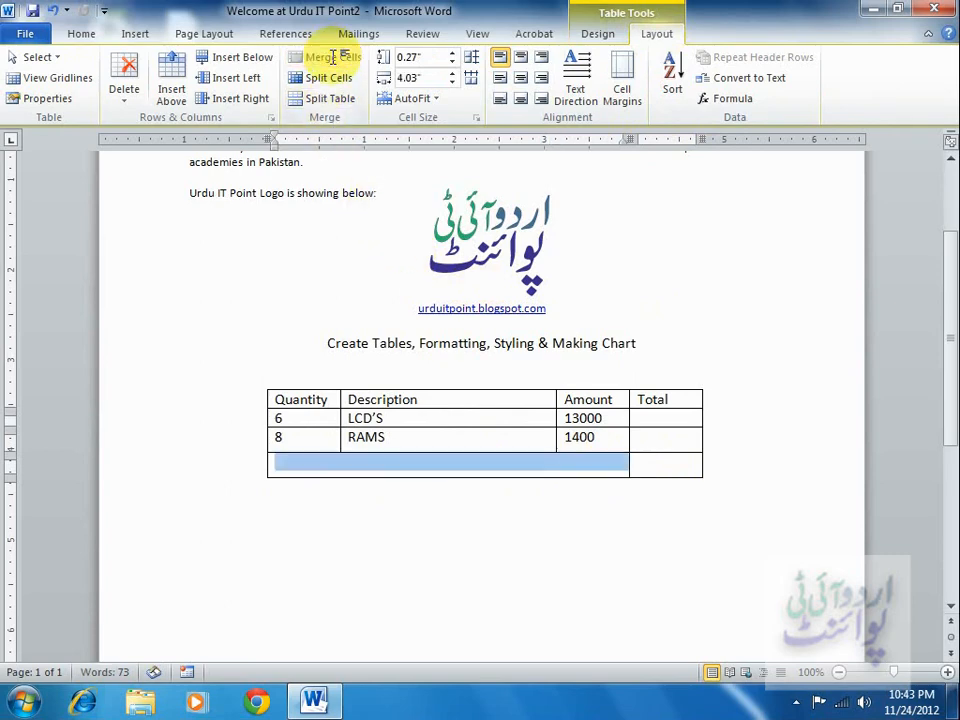
click(585, 521)
- Merge the last row's two remaining cells into a single full-width cell
click(533, 462)
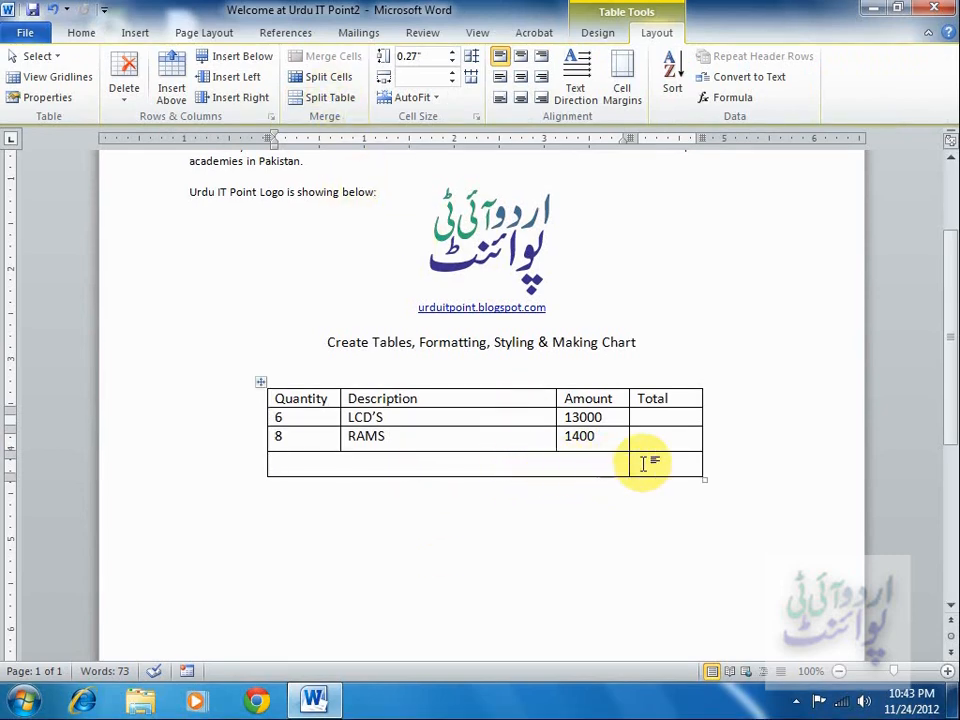
drag(641, 459, 564, 461)
click(318, 62)
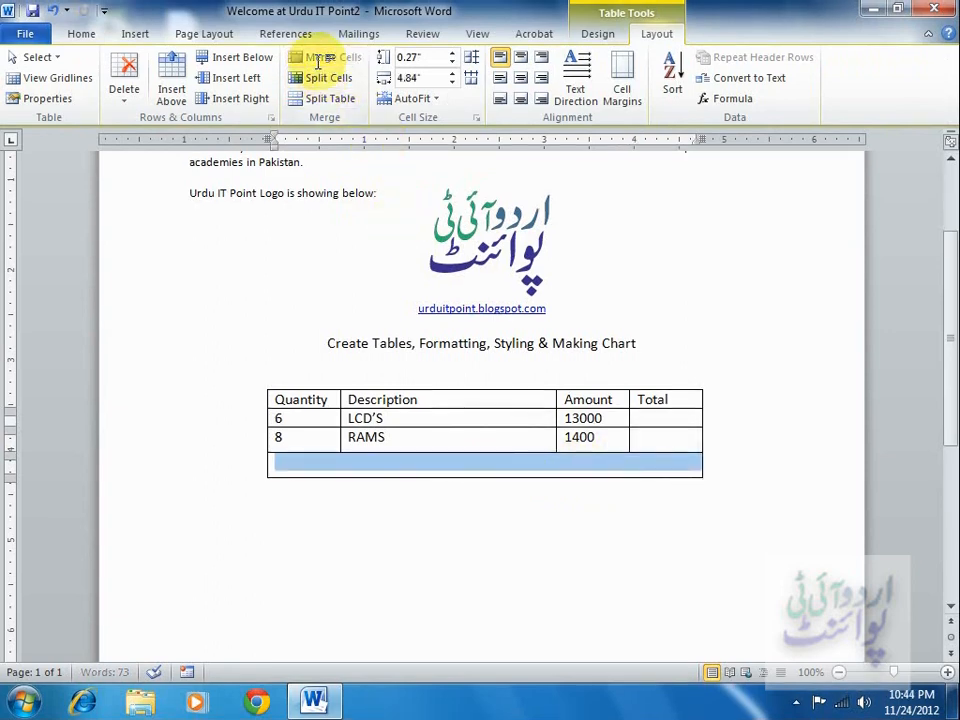
- Split the full-width last row into 2 columns and 1 row, and align the divider with the Total column's border
click(455, 462)
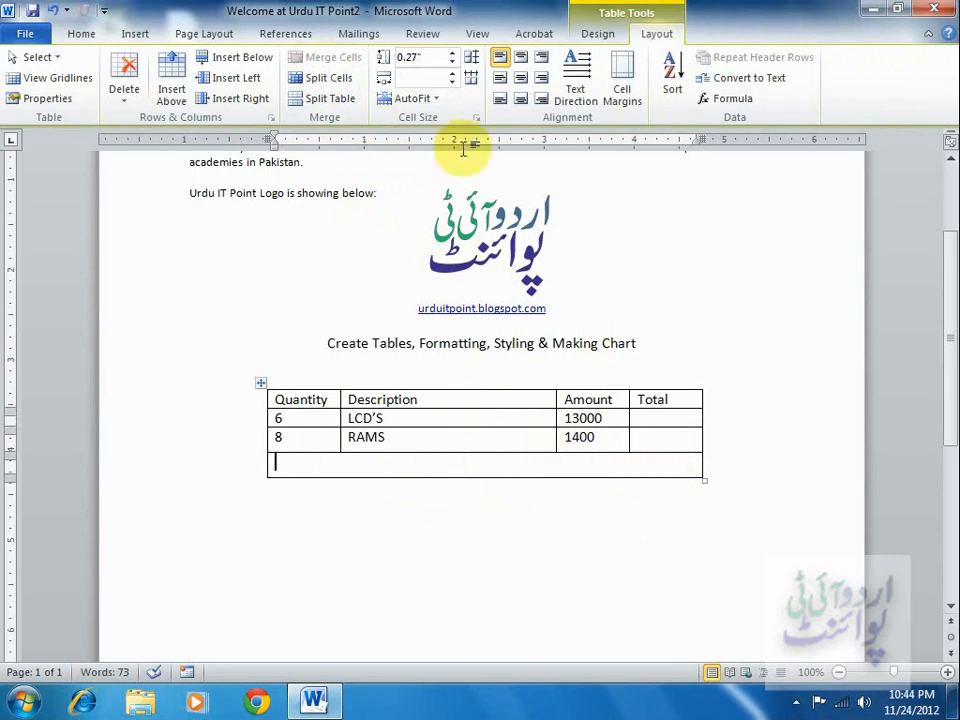
click(330, 77)
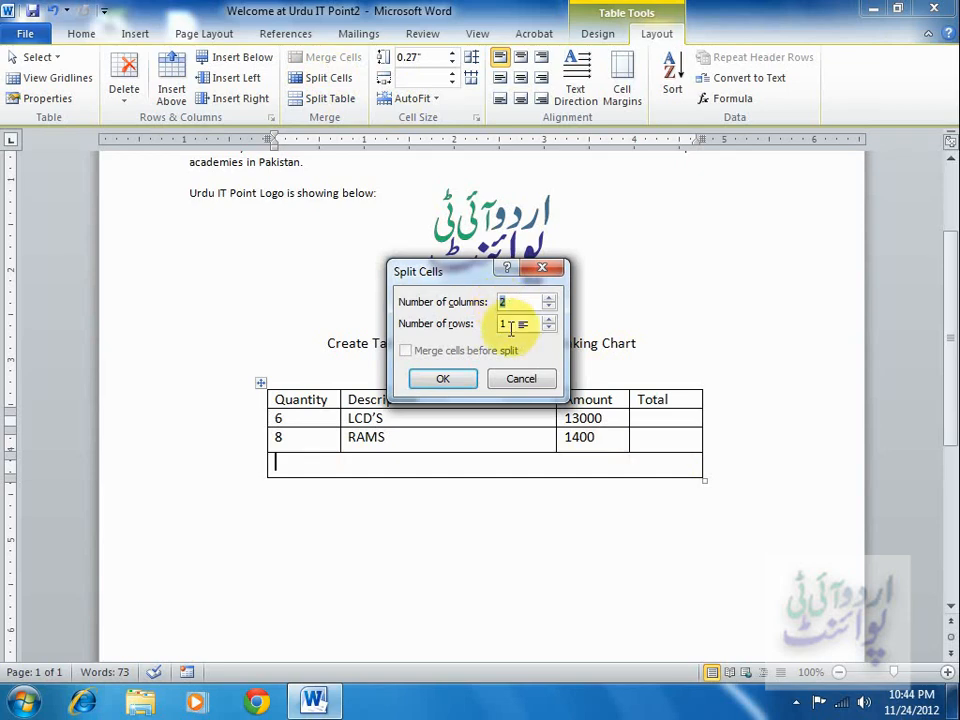
click(472, 378)
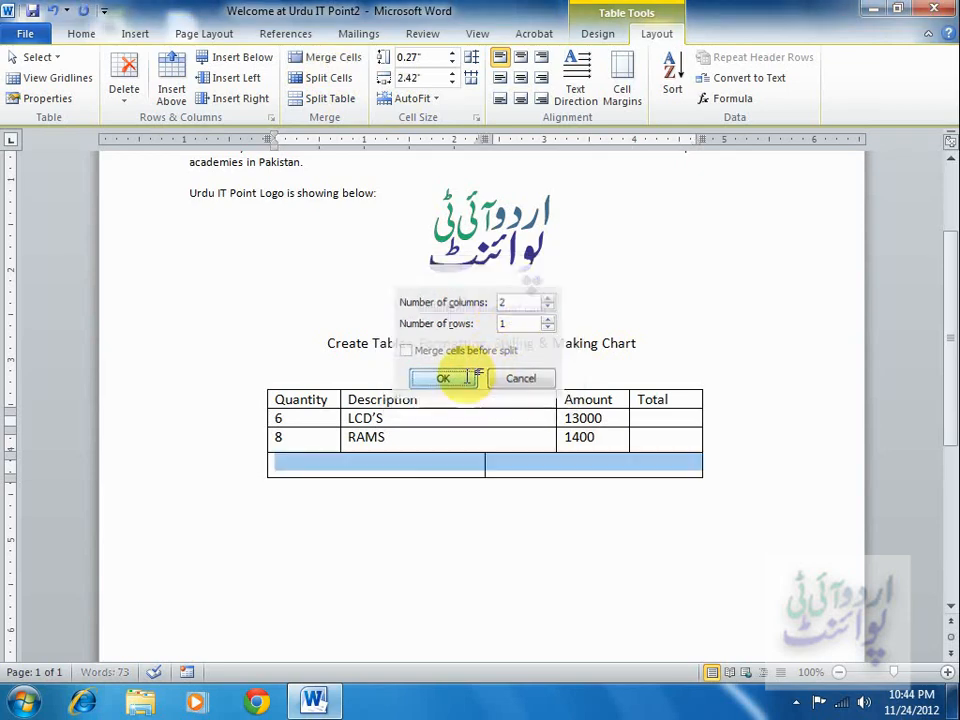
click(544, 521)
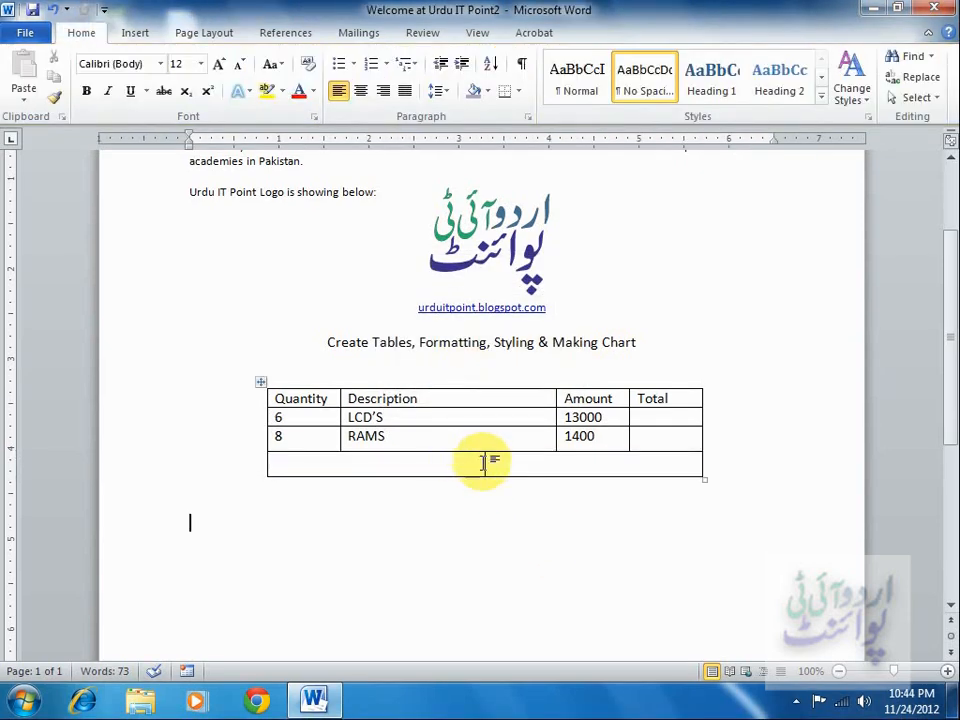
drag(489, 456, 632, 457)
click(605, 548)
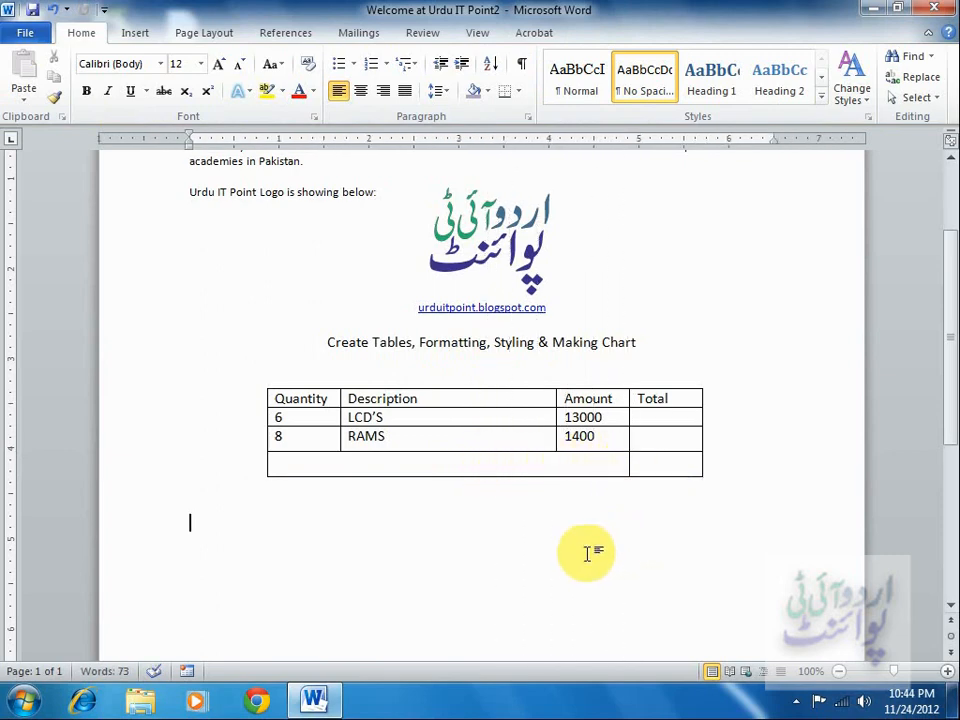
- Enter the label Total in the last row's wide cell and apply Align Top Right
click(600, 465)
click(655, 33)
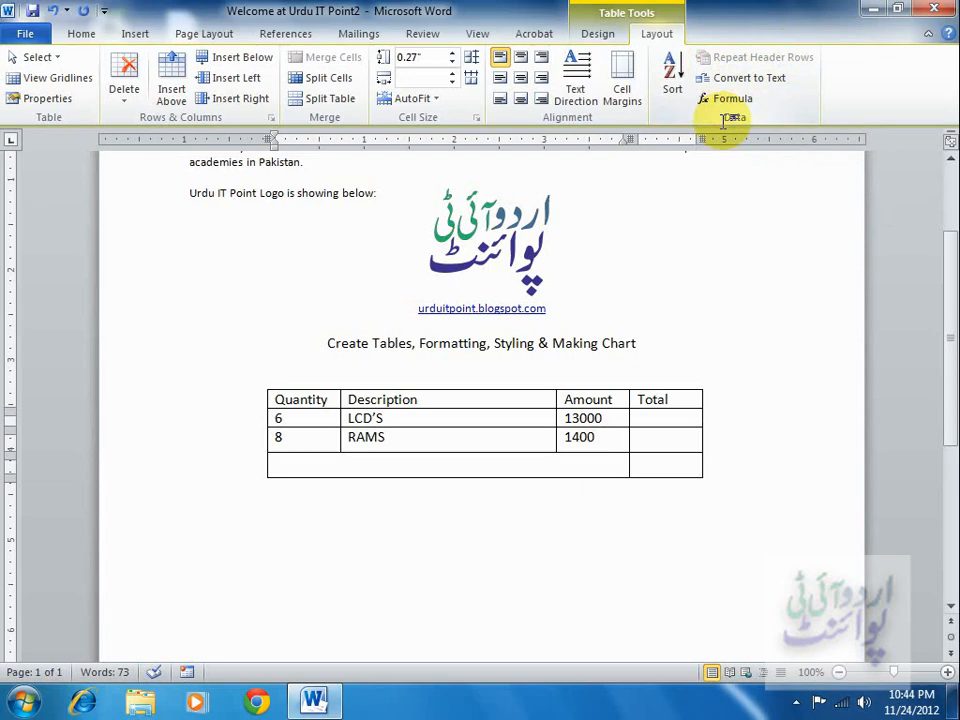
click(592, 463)
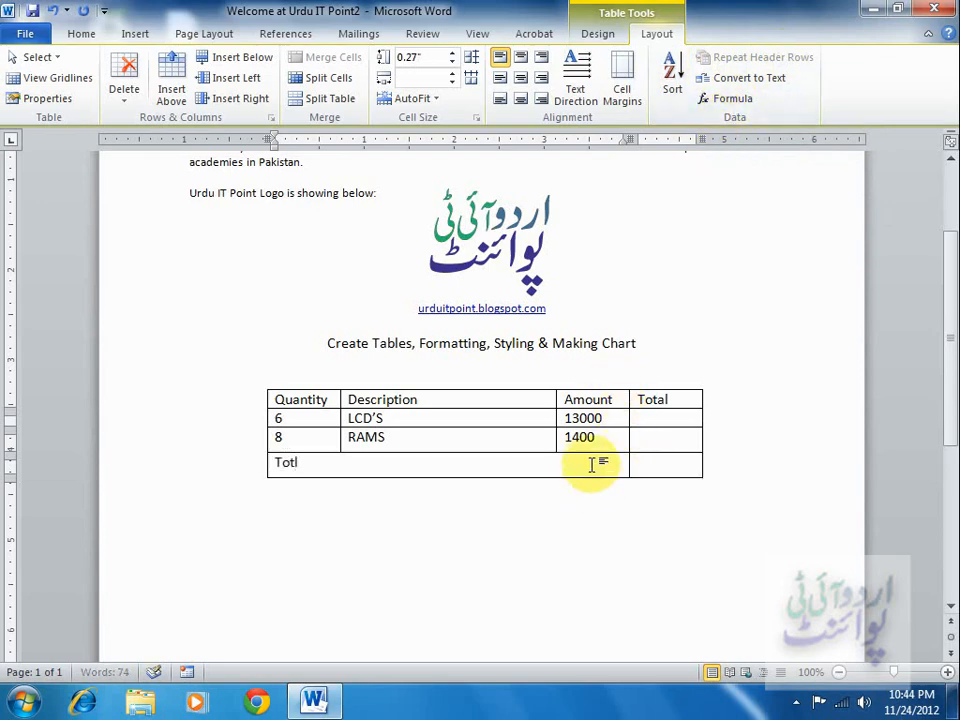
click(541, 57)
- Insert the formula =c2*a2 with number format 0 in the Total cell of the LCD'S row
click(660, 418)
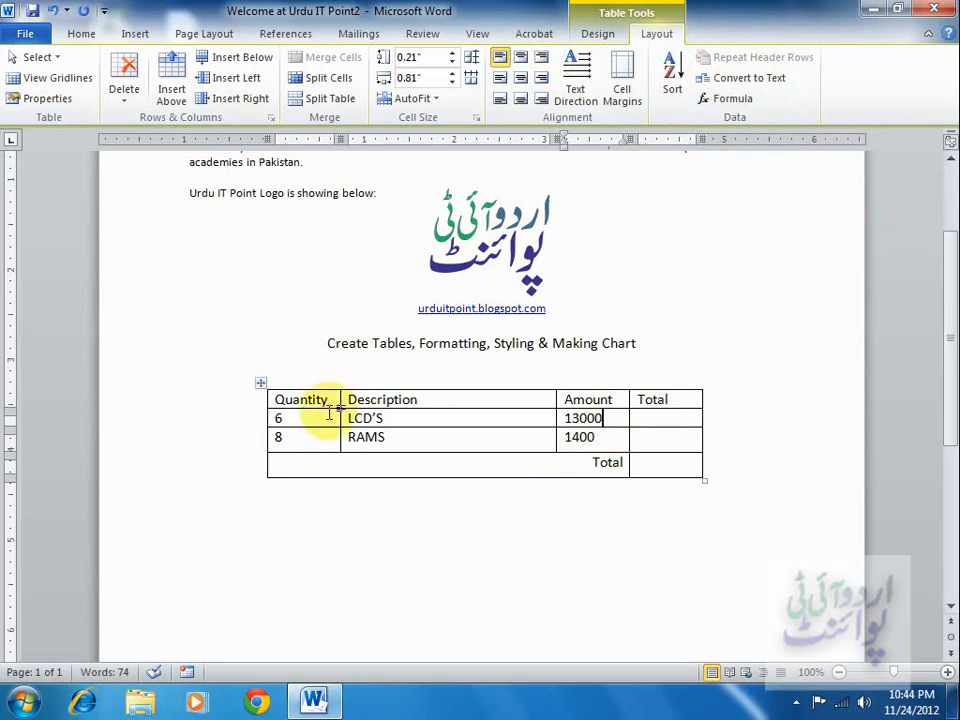
click(652, 415)
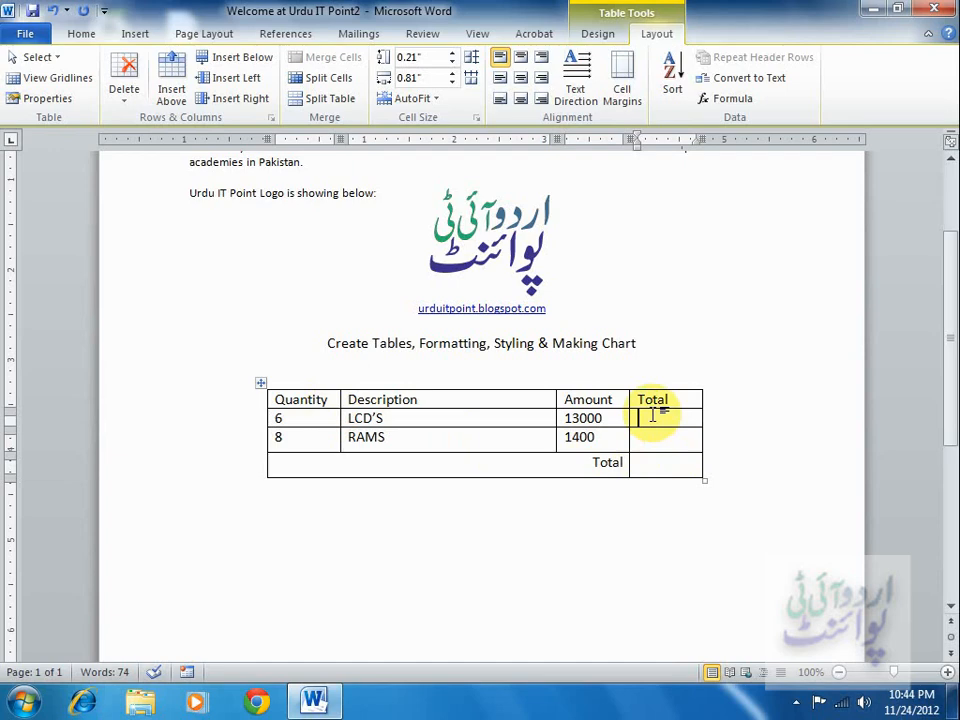
click(727, 100)
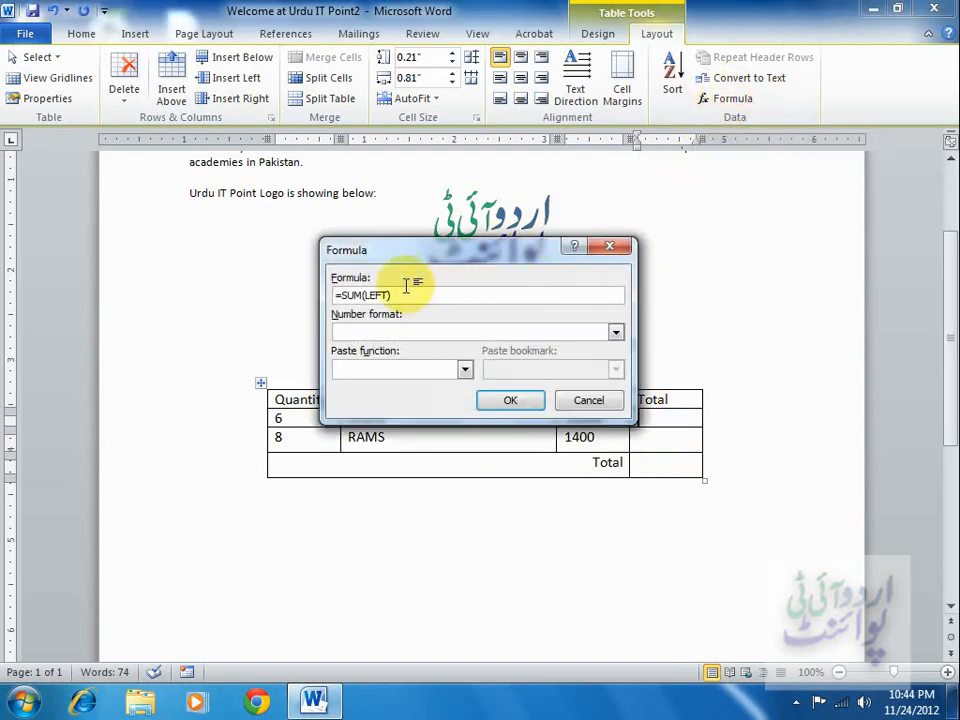
drag(343, 295, 403, 298)
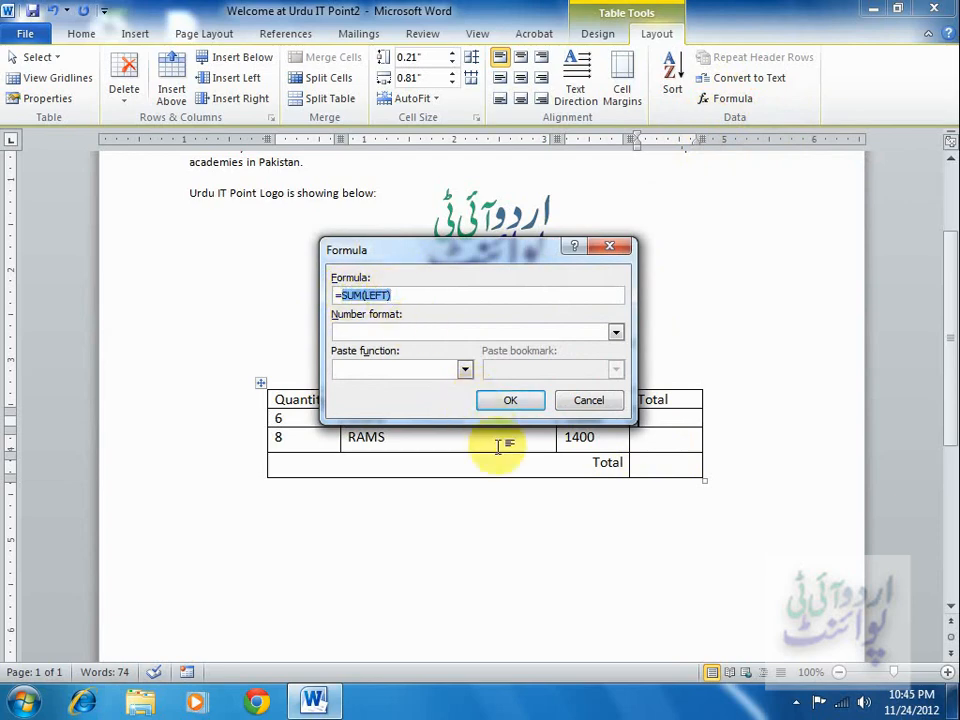
drag(518, 254, 534, 189)
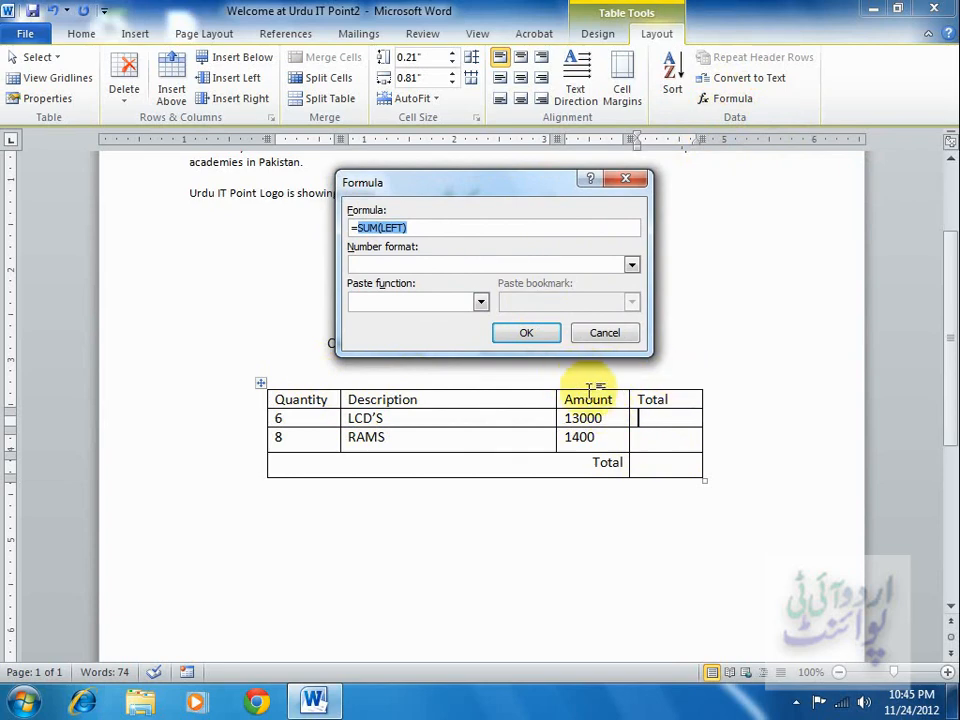
text(c2*a2)
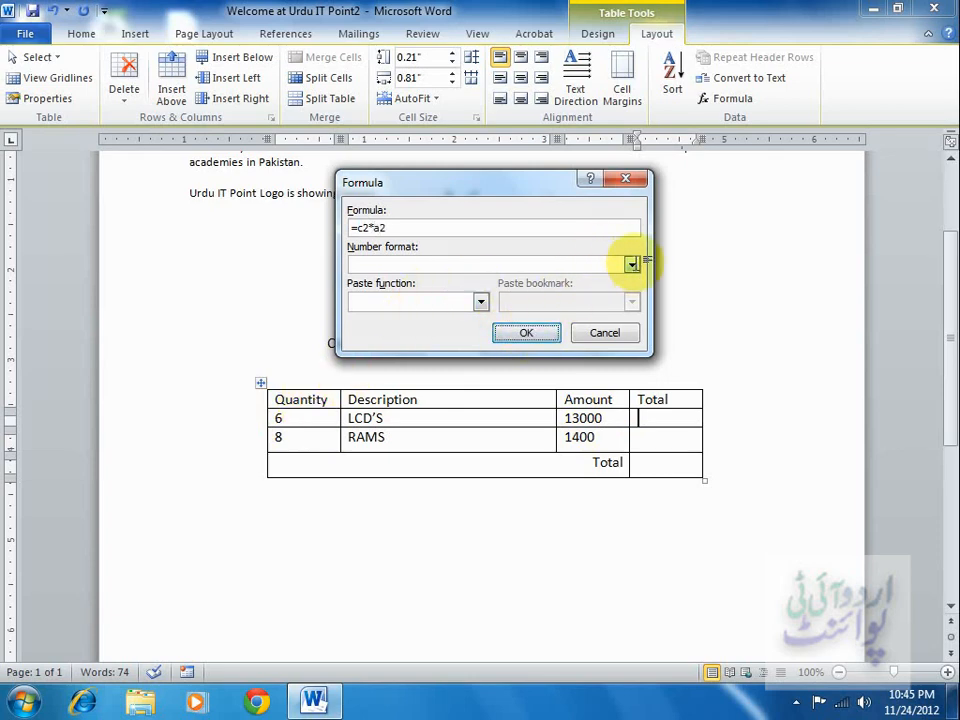
click(632, 264)
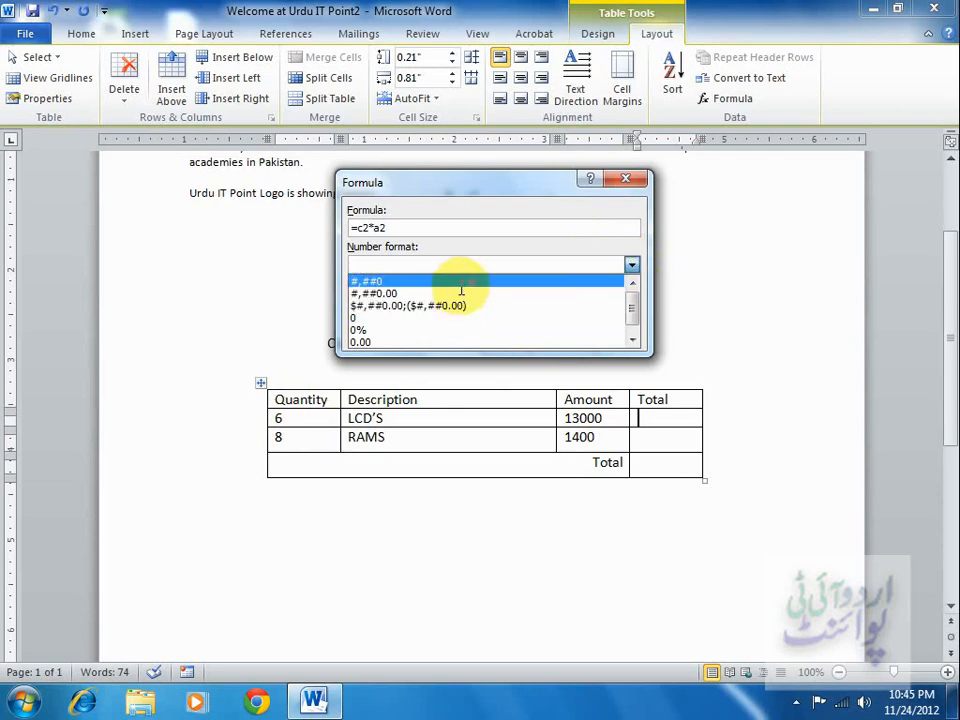
mouse_move(634, 306)
mouse_down()
mouse_move(636, 330)
mouse_move(636, 309)
mouse_up()
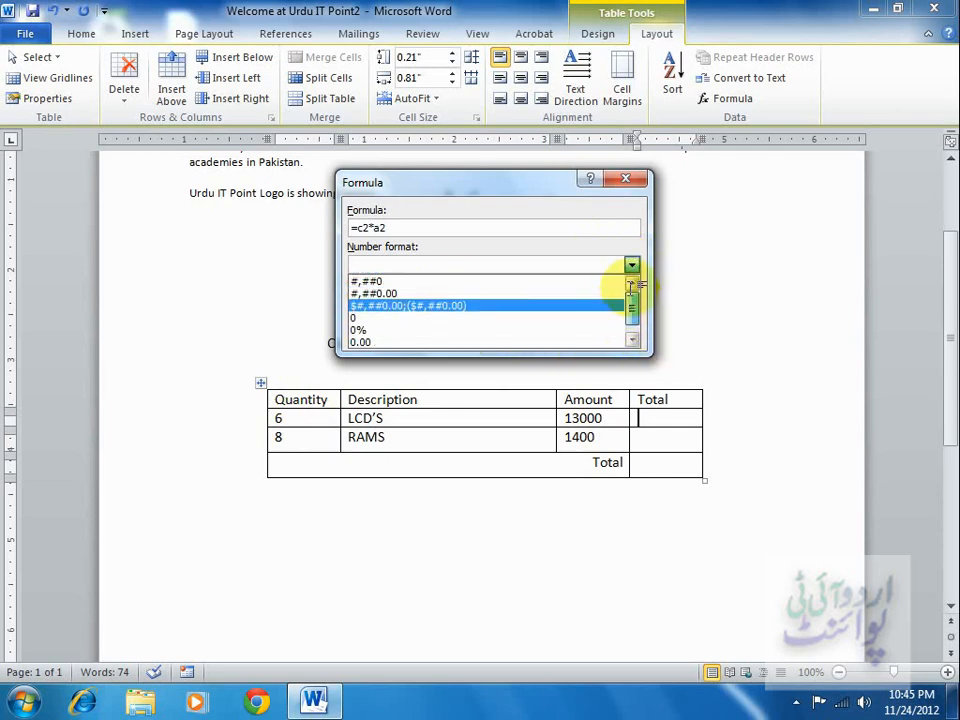
click(521, 318)
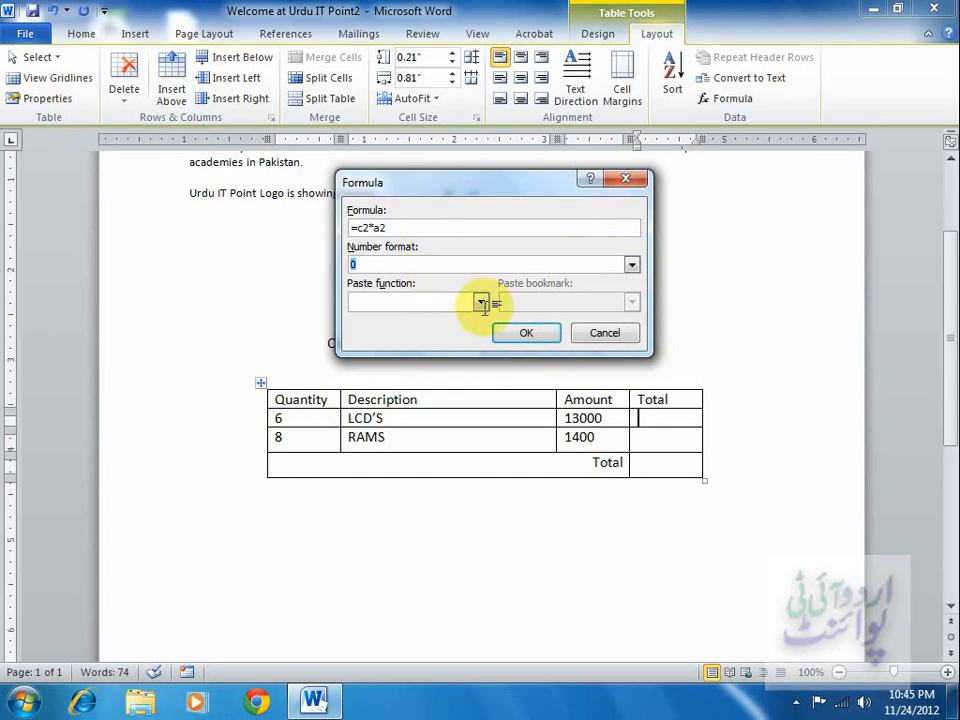
click(538, 331)
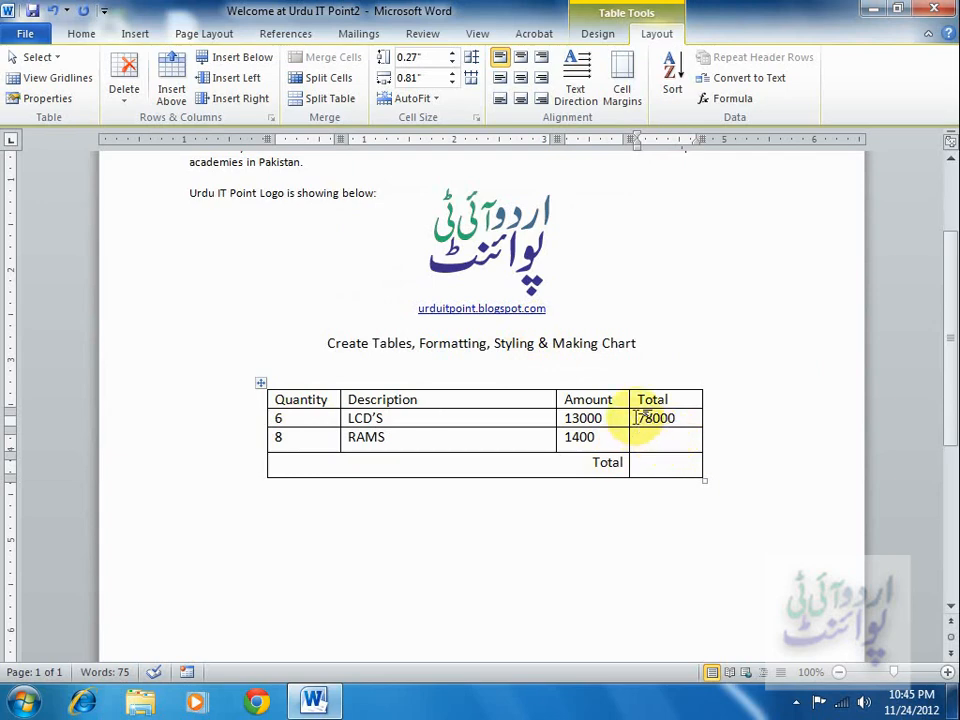
- Insert the formula =c3*a3 with number format 0 in the Total cell of the RAMS row
click(731, 102)
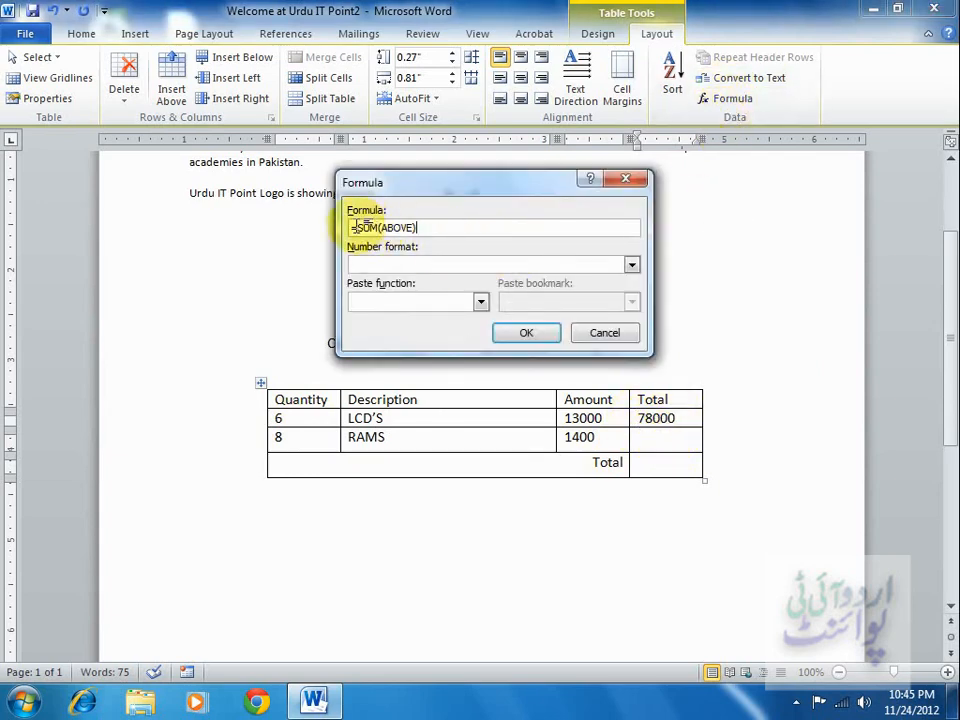
drag(355, 228, 439, 223)
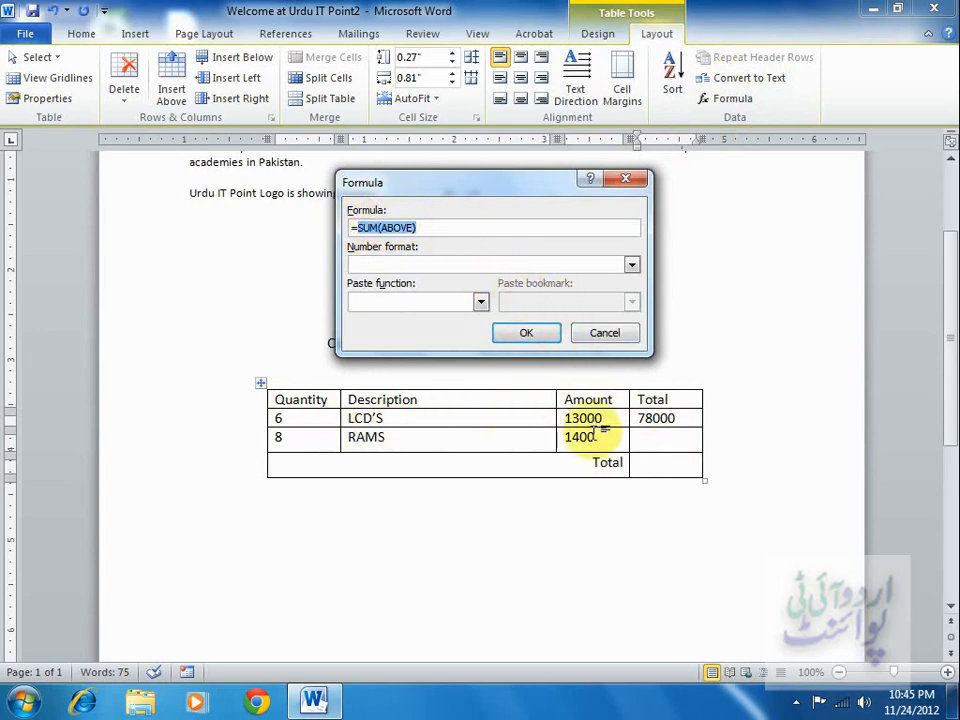
text(c3*a3)
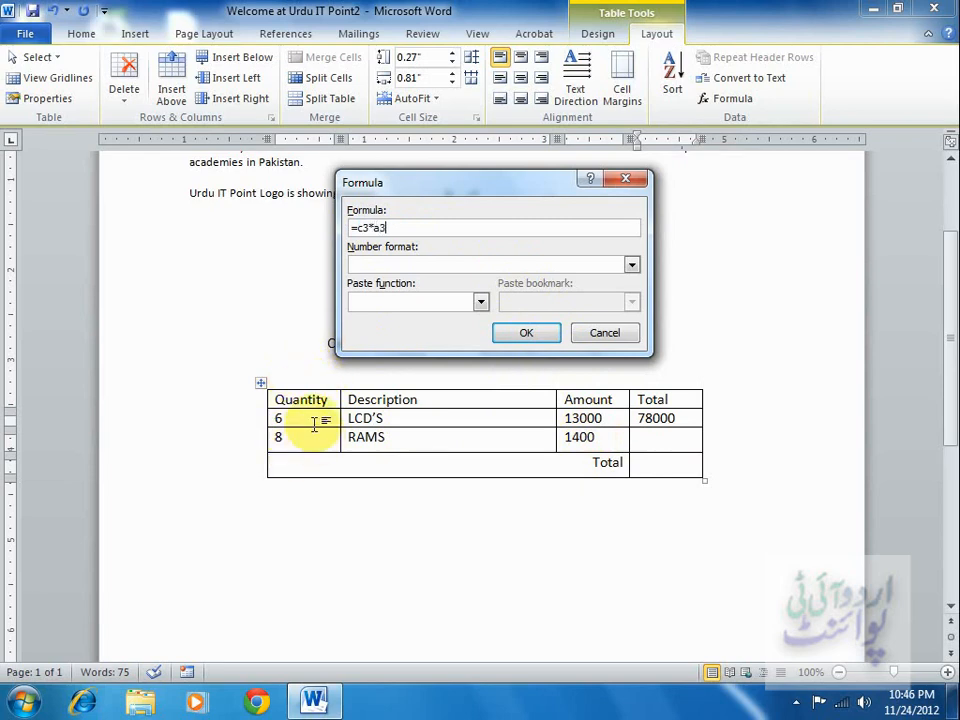
click(631, 264)
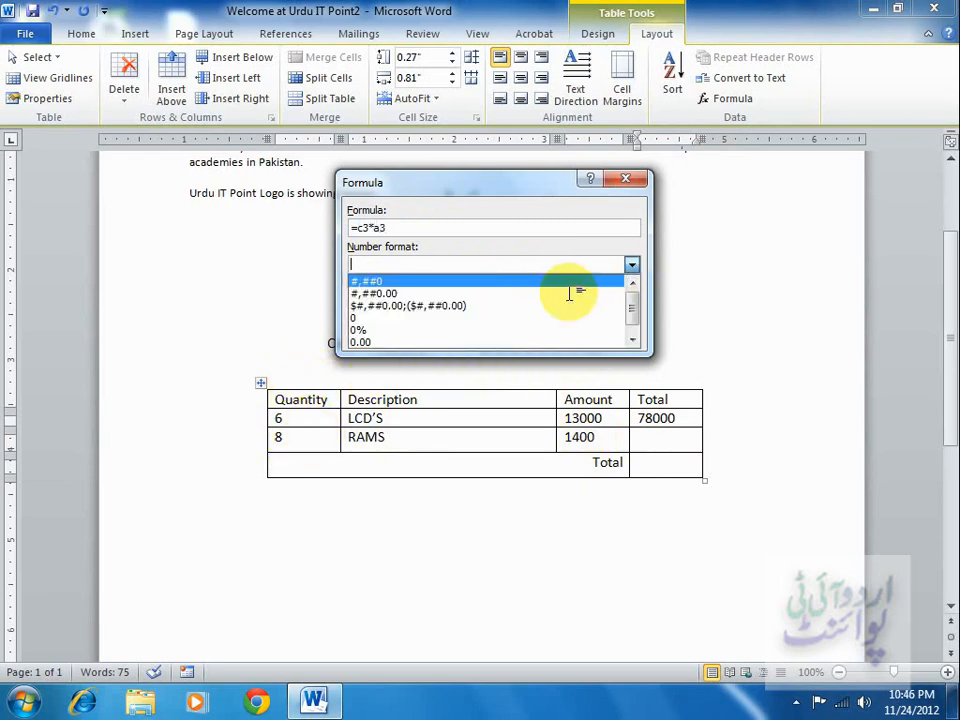
click(504, 318)
click(541, 332)
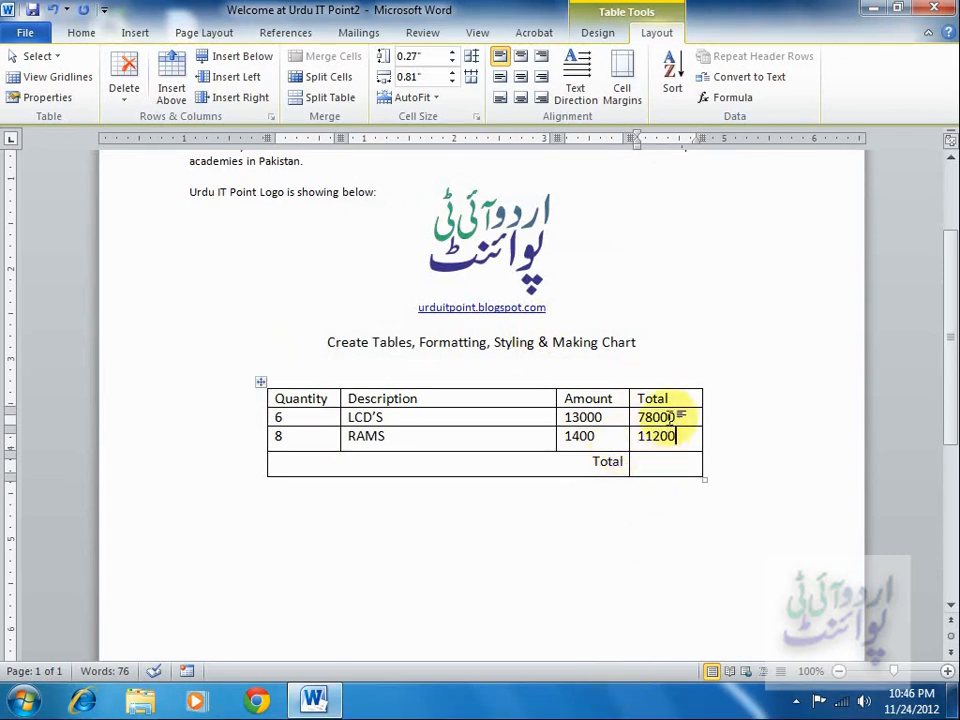
- Insert the formula =SUM(ABOVE) in the last row's cell beside the Total label
click(664, 464)
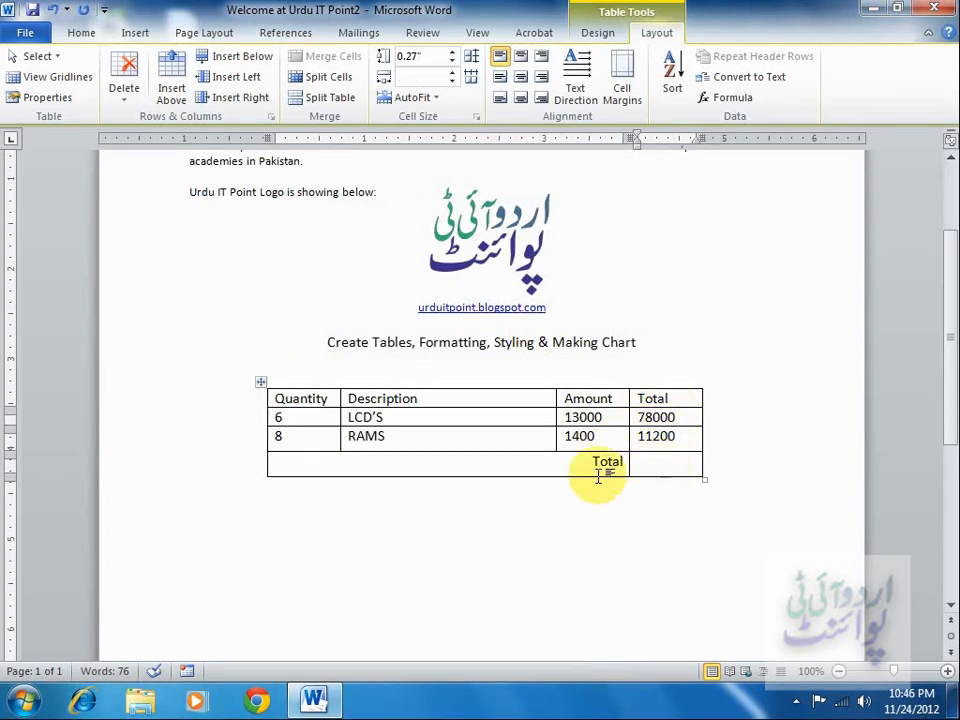
click(727, 97)
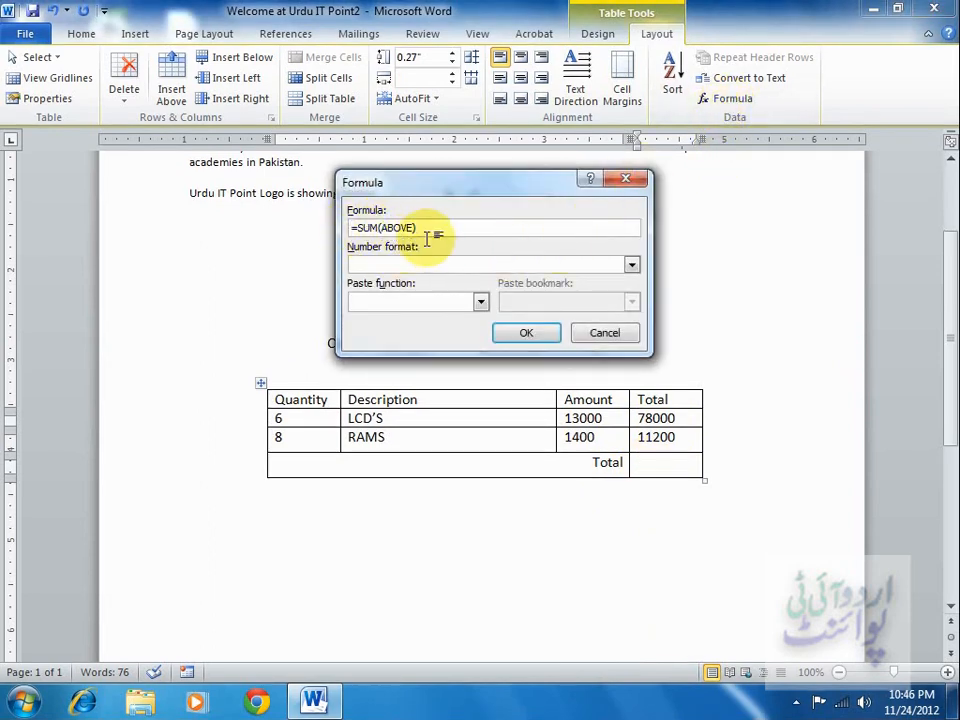
click(525, 332)
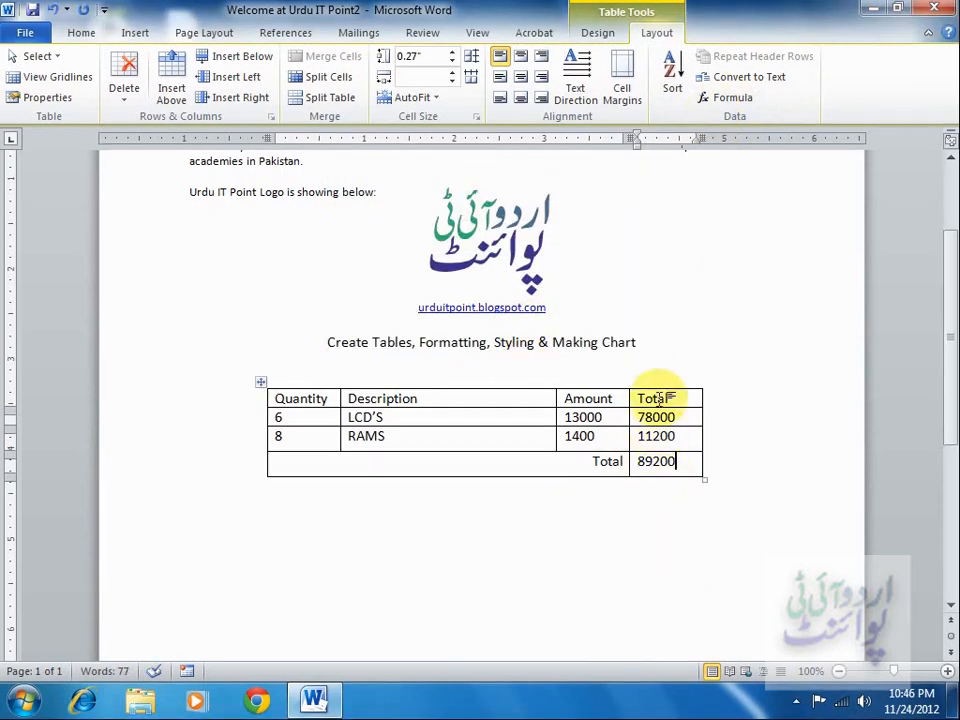